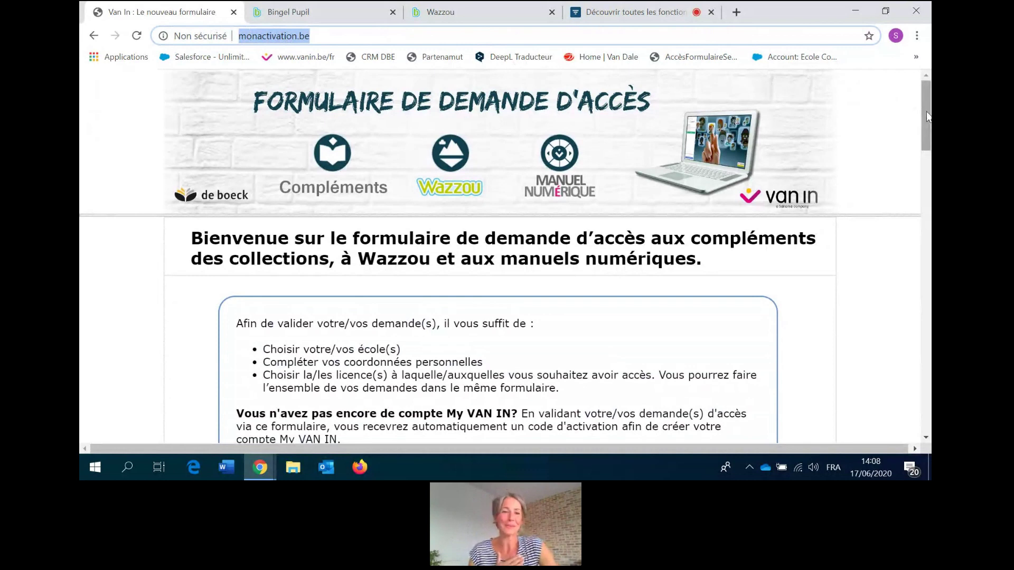
Scroll down the access form and re-tick 'À Wazzou' to reveal its 'Veuillez choisir' section.
{"action": "left_click_drag", "start_coordinate": [926, 117], "coordinate": [917, 183]}
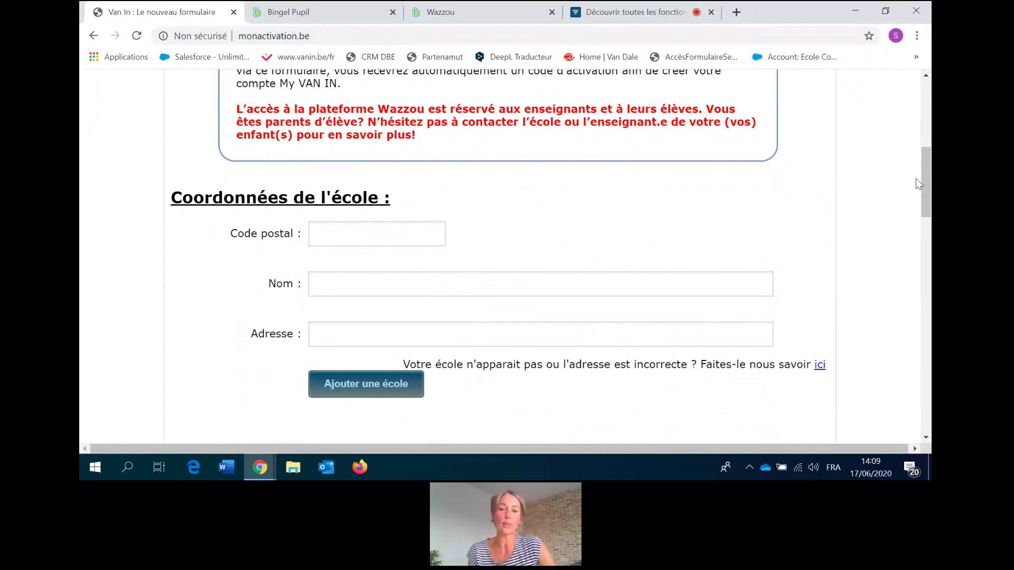
{"action": "left_click_drag", "start_coordinate": [926, 182], "coordinate": [916, 253]}
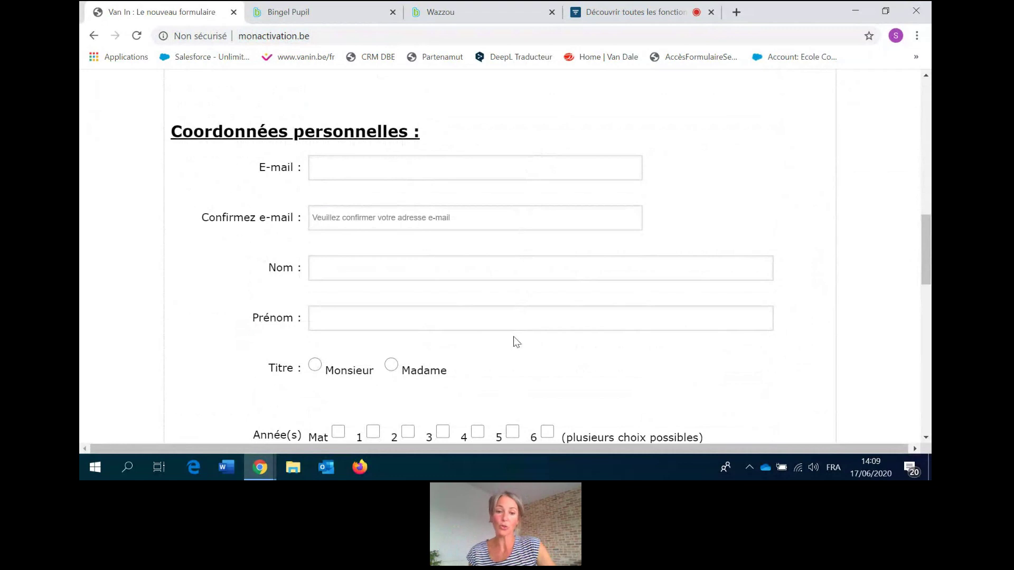
{"action": "left_click_drag", "start_coordinate": [925, 277], "coordinate": [919, 305]}
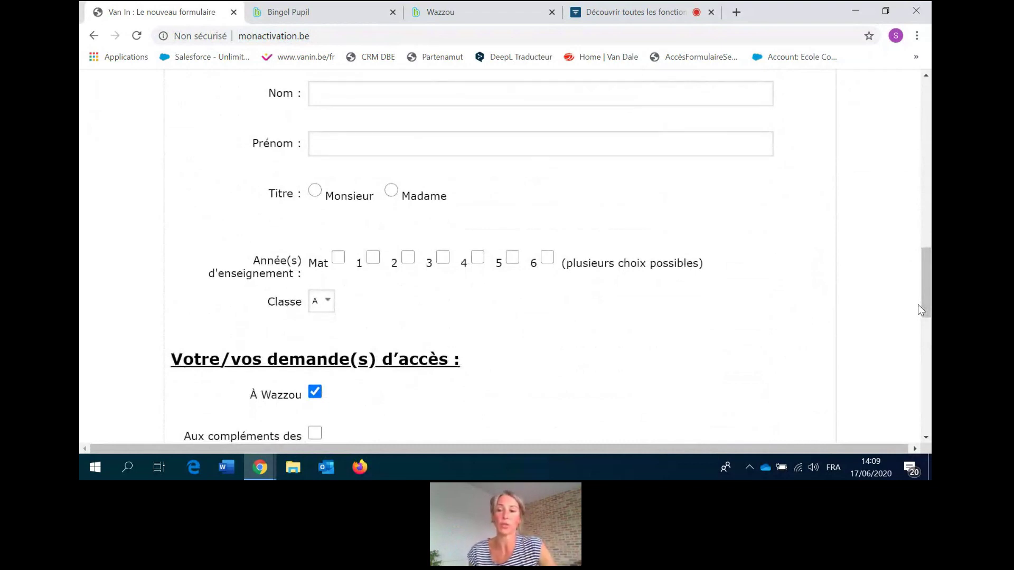
{"action": "left_click_drag", "start_coordinate": [925, 305], "coordinate": [926, 325]}
{"action": "left_click", "coordinate": [309, 247]}
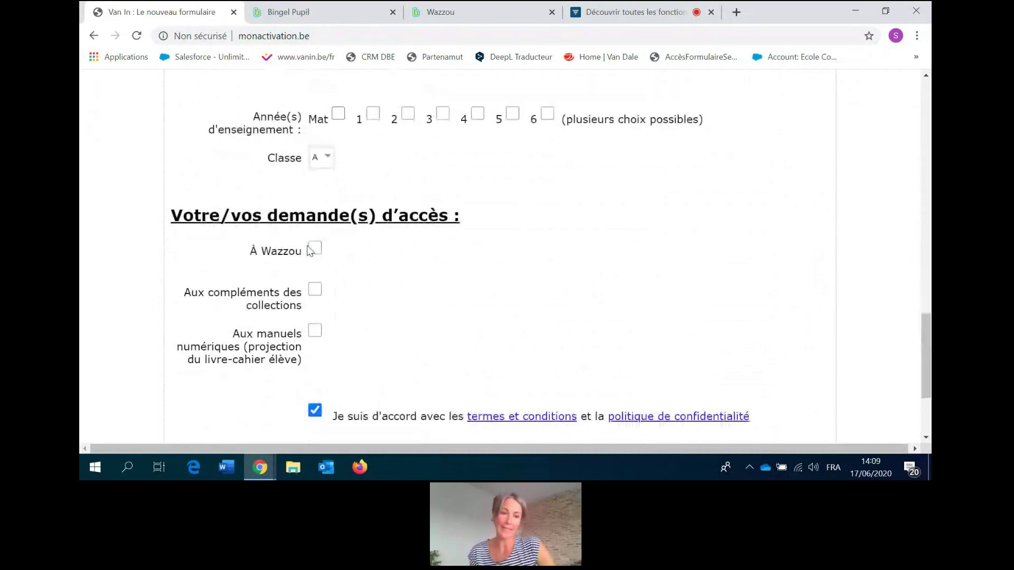
{"action": "left_click", "coordinate": [314, 250]}
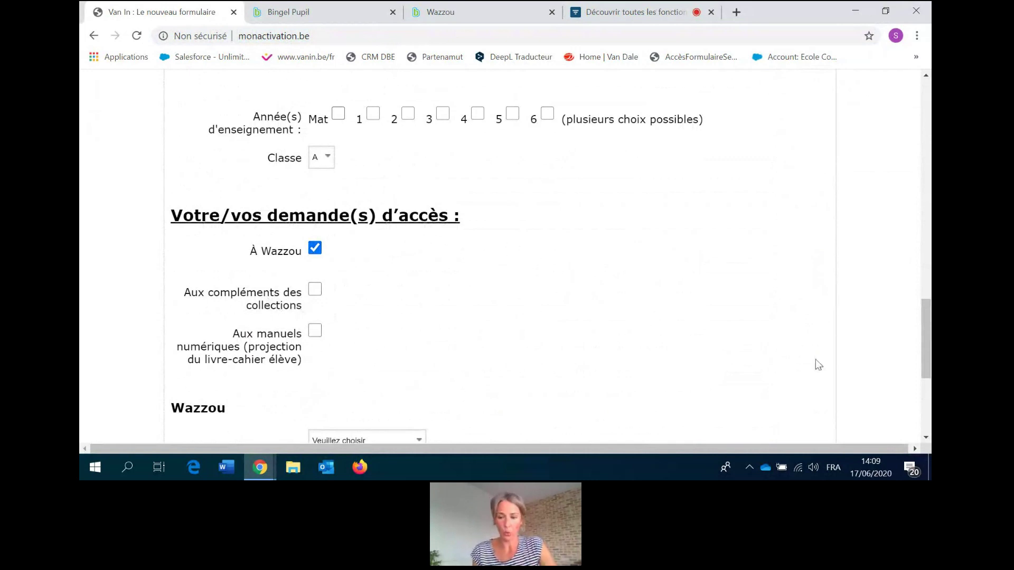
Choose paid licence code access, collection Wazzou français/mathématiques, title Logiciel Wazzou 4ème année.
{"action": "left_click_drag", "start_coordinate": [924, 332], "coordinate": [923, 379]}
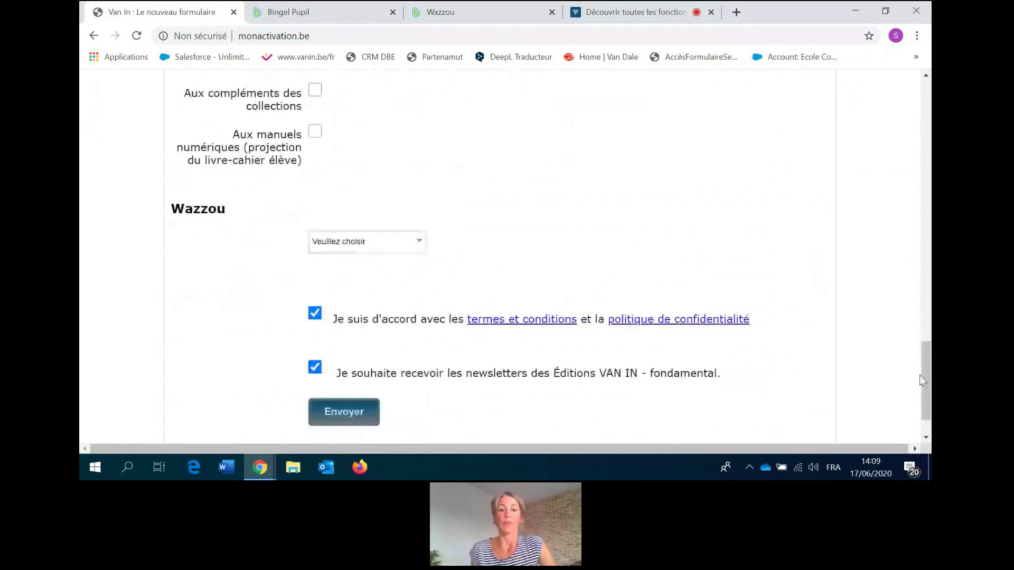
{"action": "left_click", "coordinate": [420, 241]}
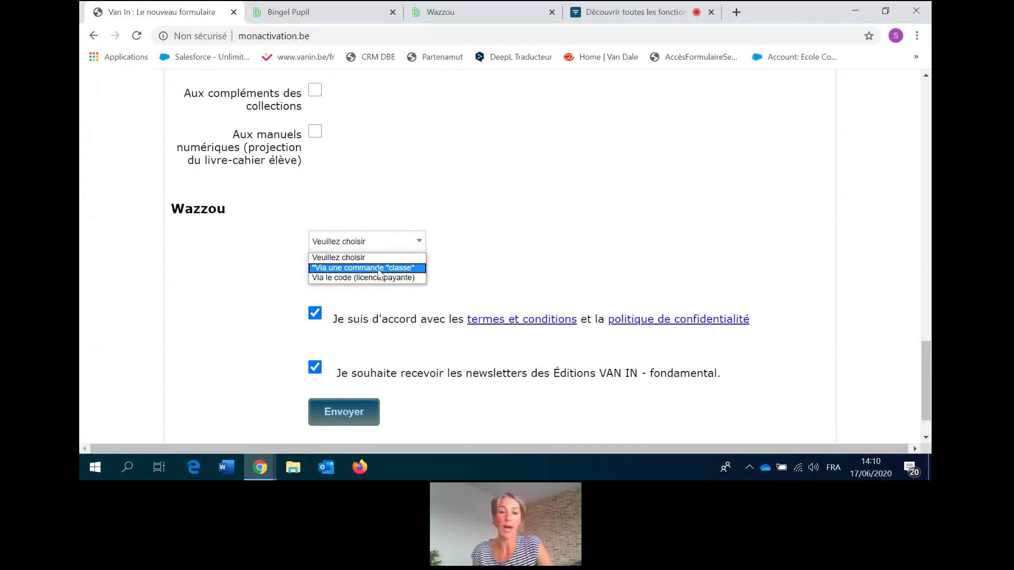
{"action": "left_click", "coordinate": [379, 279]}
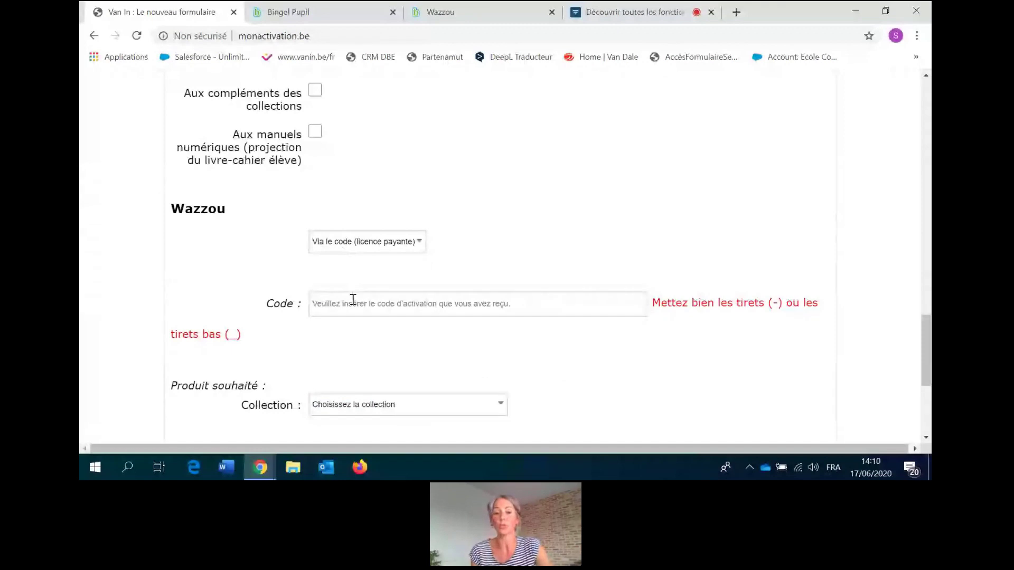
{"action": "left_click", "coordinate": [497, 392]}
{"action": "left_click", "coordinate": [443, 418]}
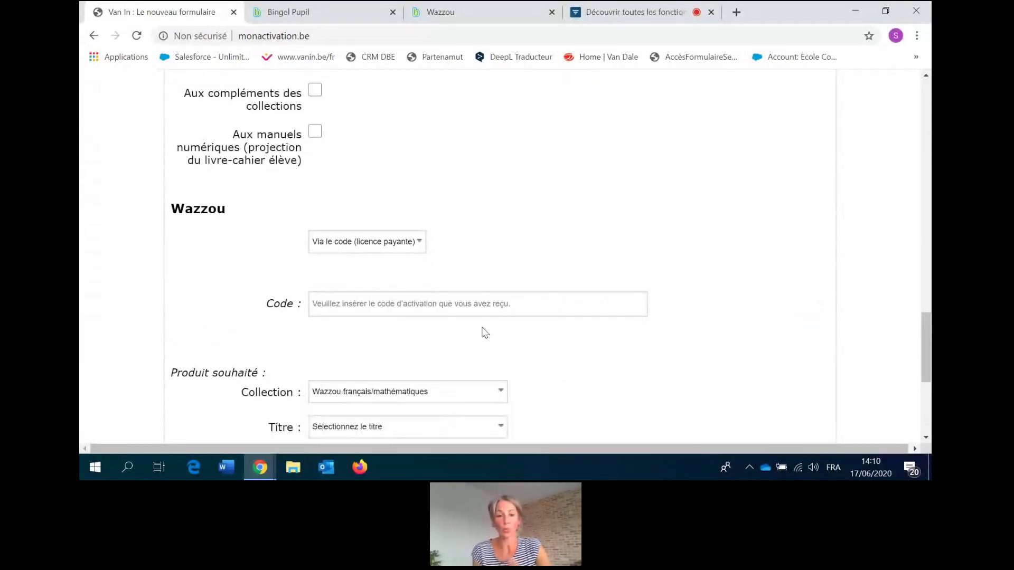
{"action": "left_click_drag", "start_coordinate": [923, 337], "coordinate": [914, 401]}
{"action": "left_click", "coordinate": [373, 203]}
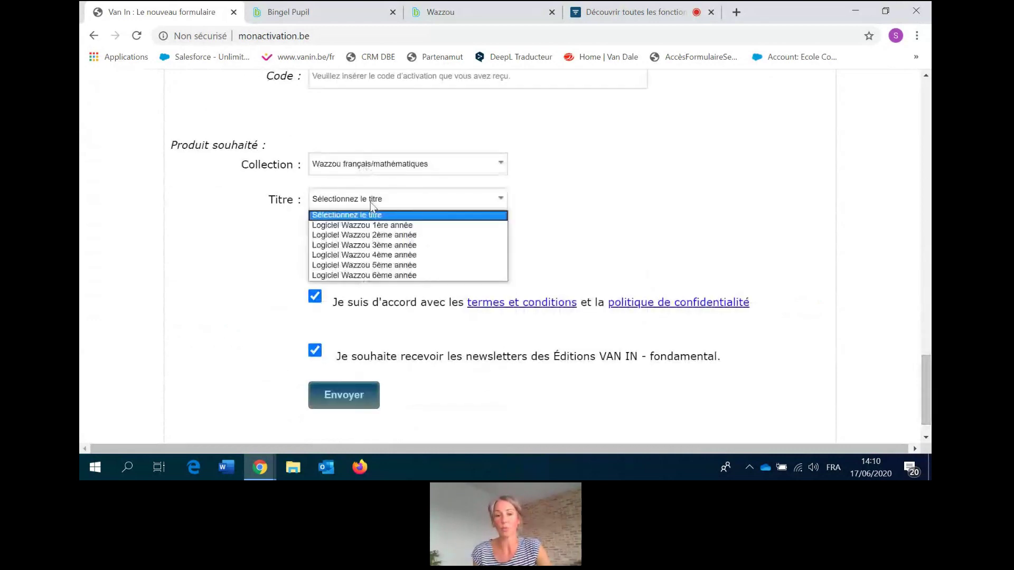
{"action": "left_click", "coordinate": [373, 255]}
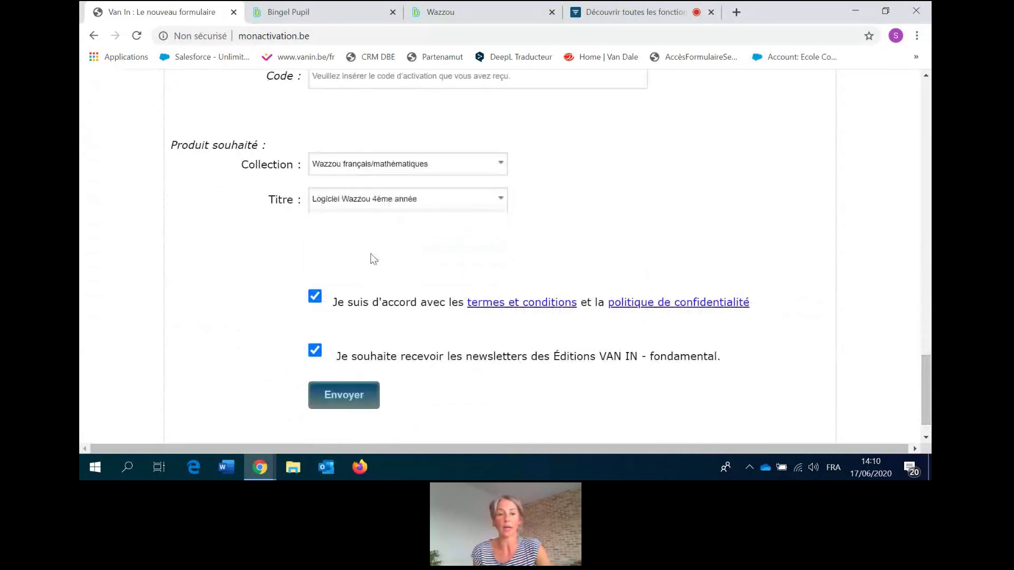
{"action": "scroll", "coordinate": [926, 376], "scroll_direction": "down", "scroll_amount": 1}
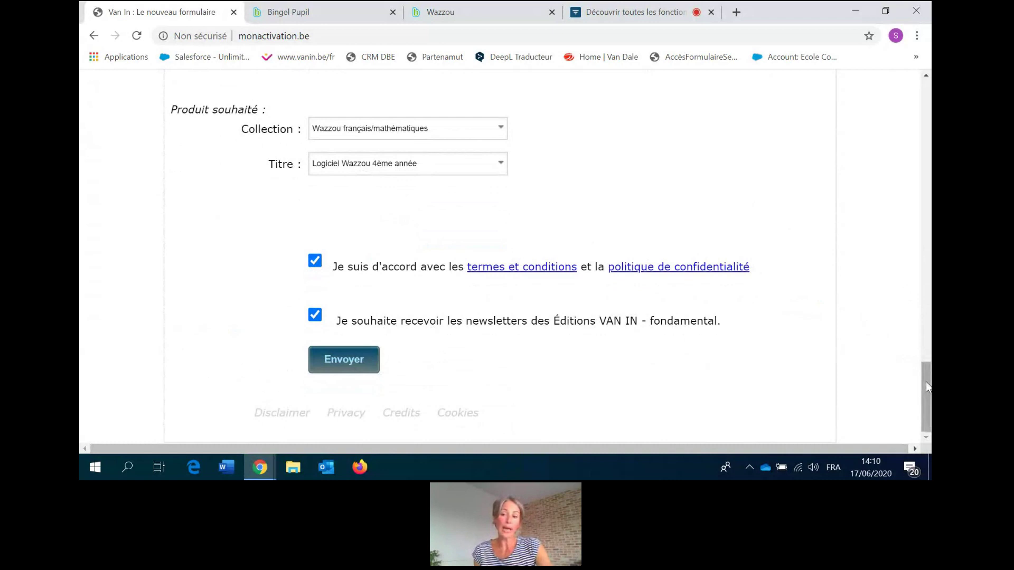
{"action": "left_click_drag", "start_coordinate": [926, 382], "coordinate": [926, 202]}
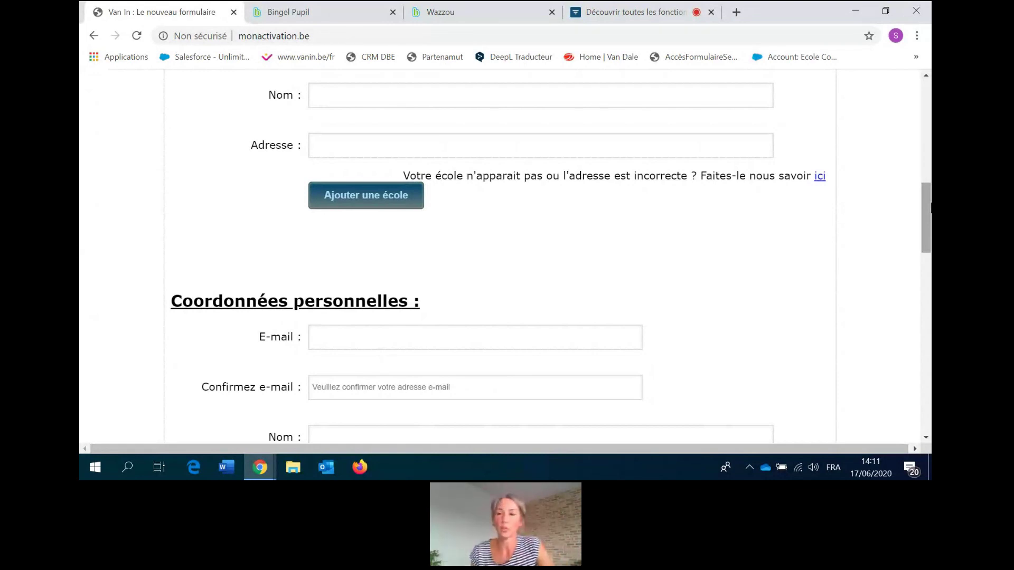
Scroll back up the form and switch to the Wazzou teacher dashboard tab.
{"action": "mouse_move", "coordinate": [923, 213]}
{"action": "left_mouse_down"}
{"action": "mouse_move", "coordinate": [930, 255]}
{"action": "mouse_move", "coordinate": [931, 226]}
{"action": "left_mouse_up"}
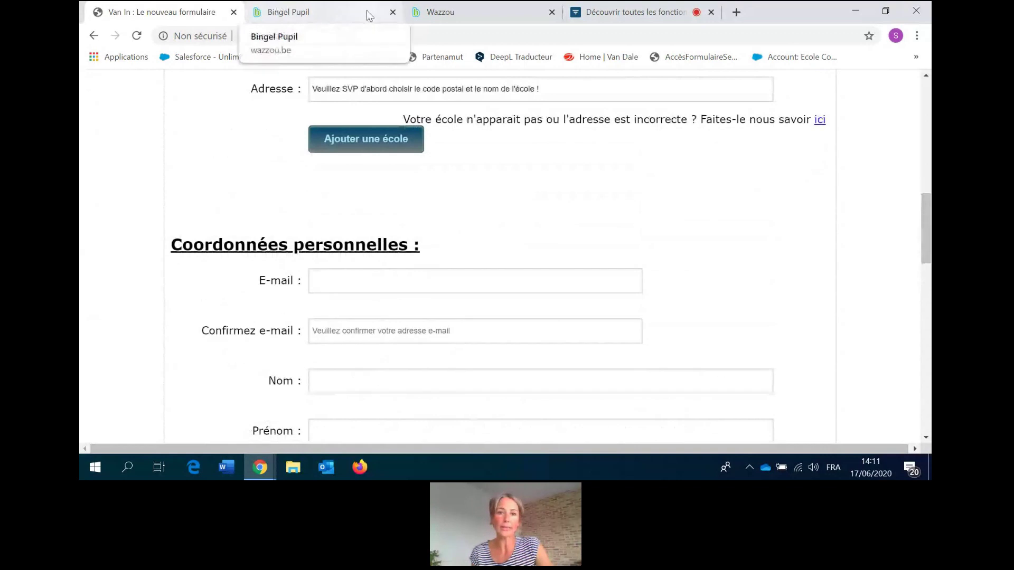
{"action": "left_click", "coordinate": [466, 15]}
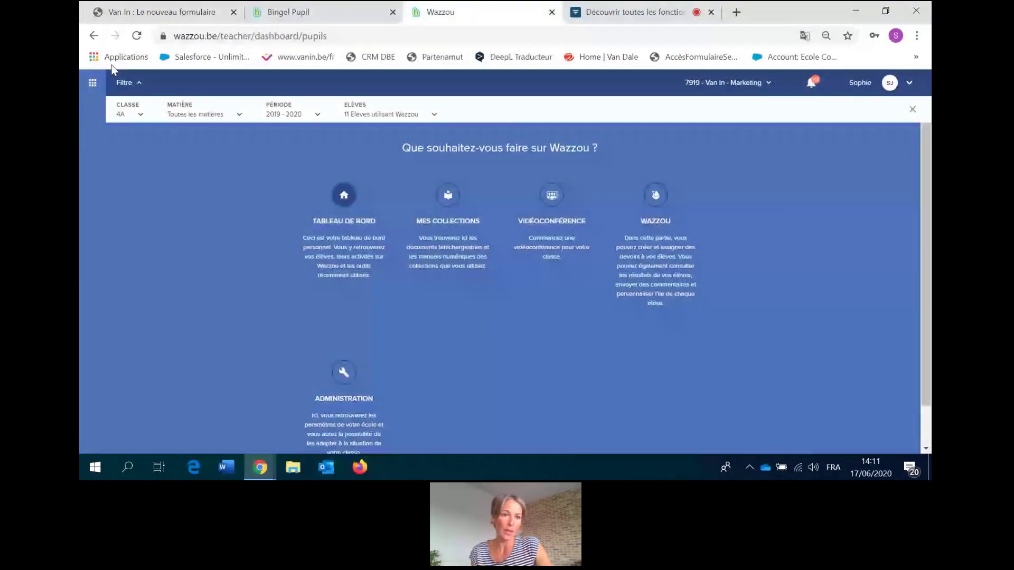
Reload wazzou.be, enter as Professeur and close the sections overview.
{"action": "left_click", "coordinate": [236, 36]}
{"action": "type", "text": "wazzou.b"}
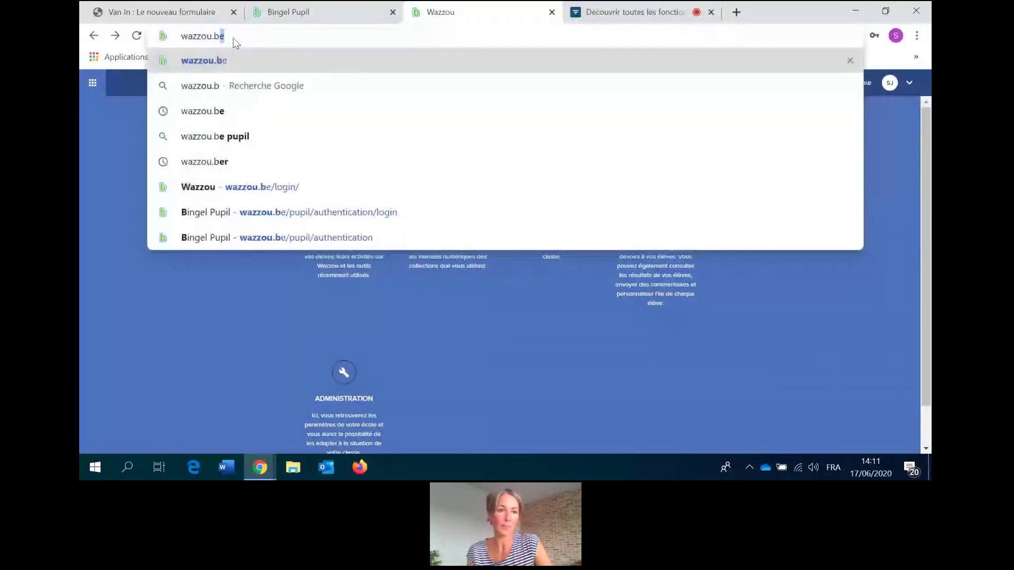
{"action": "key", "text": "Return"}
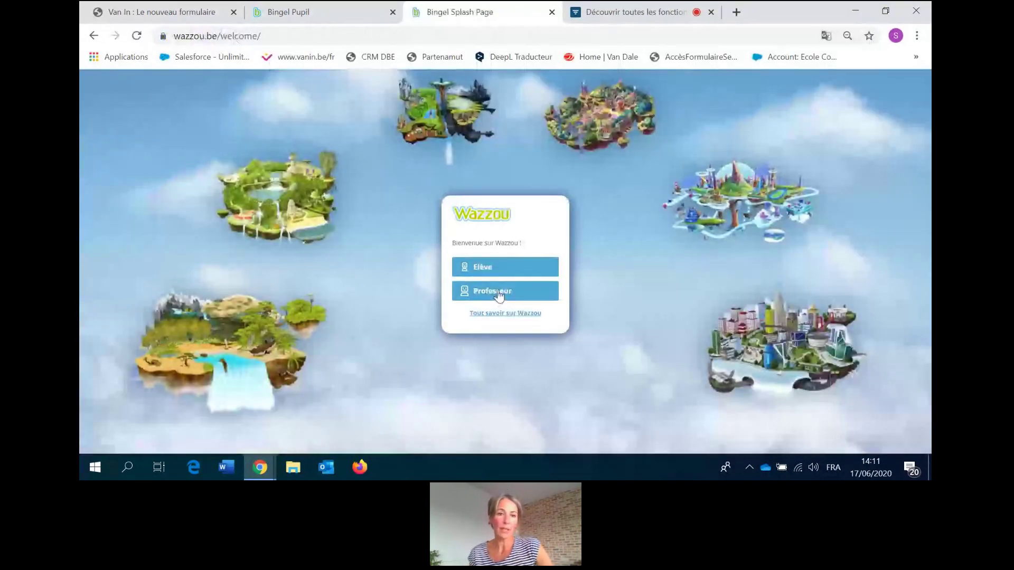
{"action": "left_click", "coordinate": [488, 294]}
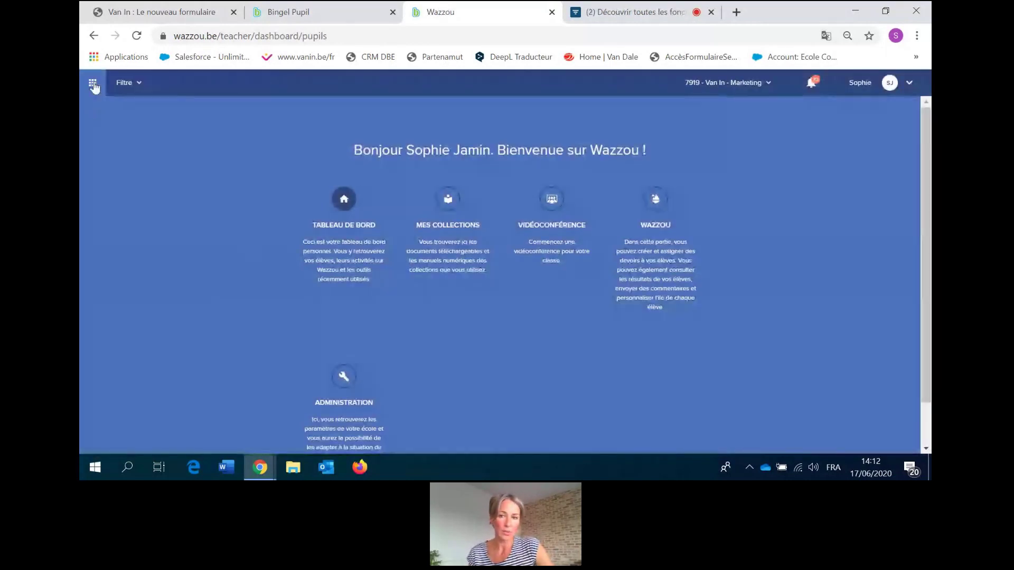
{"action": "left_click", "coordinate": [94, 86]}
Sign out via the account menu and log back in with the account password.
{"action": "left_click", "coordinate": [909, 82]}
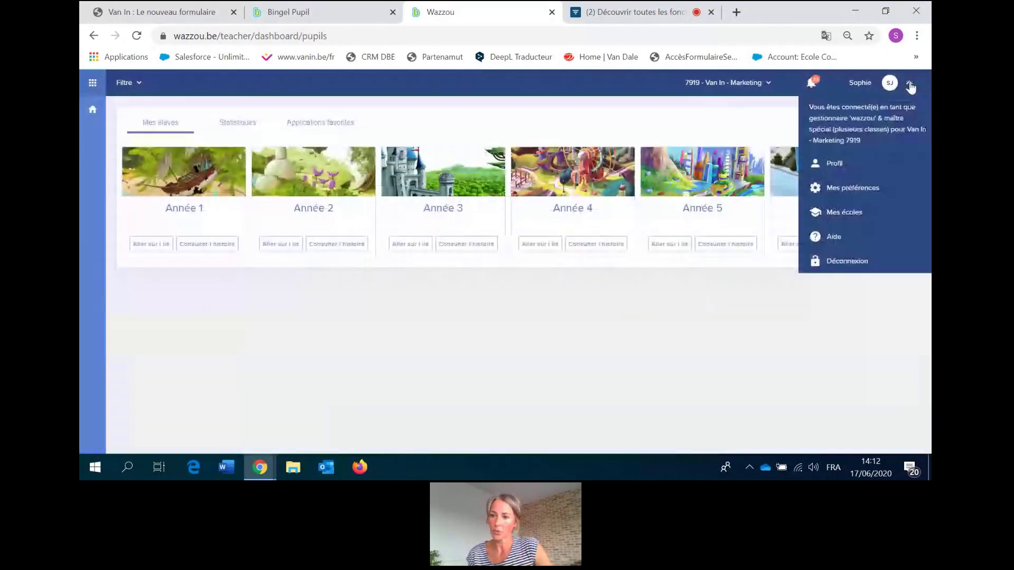
{"action": "left_click", "coordinate": [861, 262]}
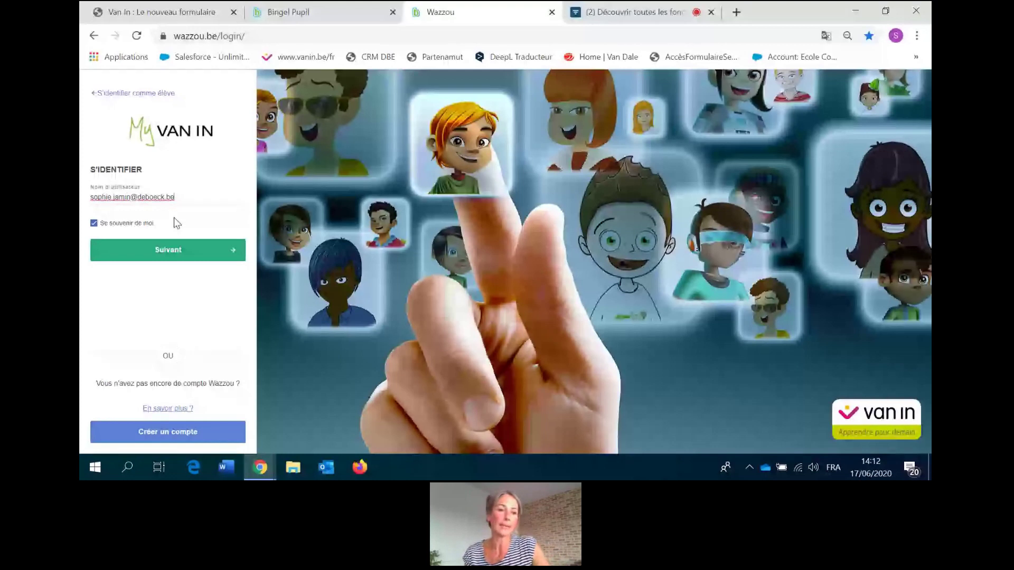
{"action": "left_click", "coordinate": [175, 258]}
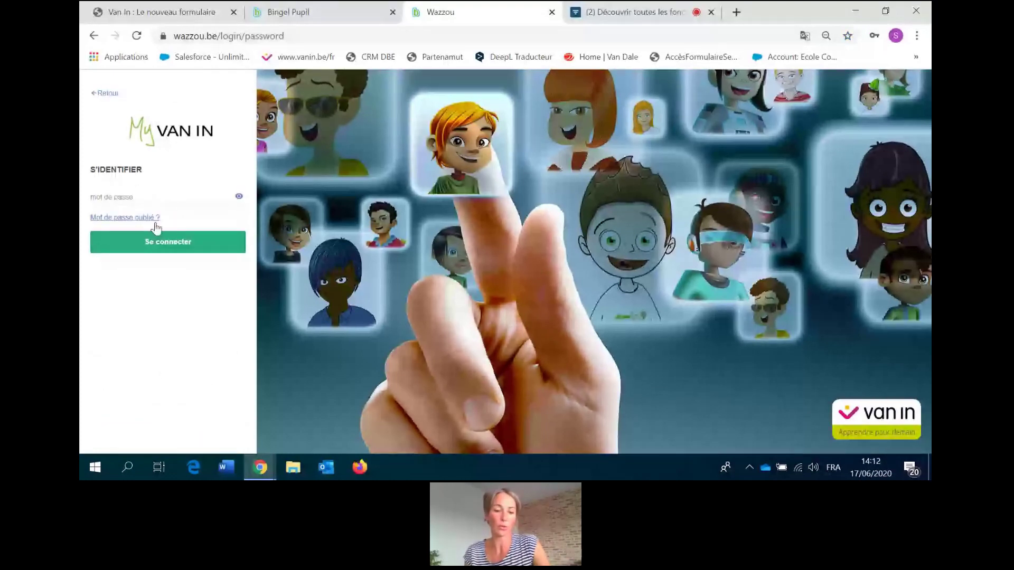
{"action": "left_click", "coordinate": [148, 199]}
{"action": "type", "text": "•••••••••••"}
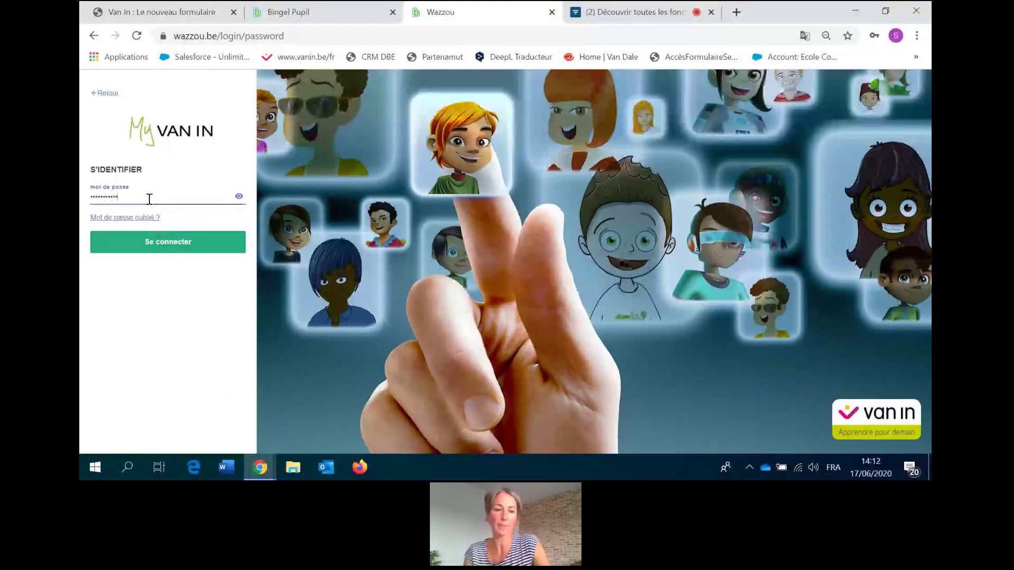
{"action": "key", "text": "Return"}
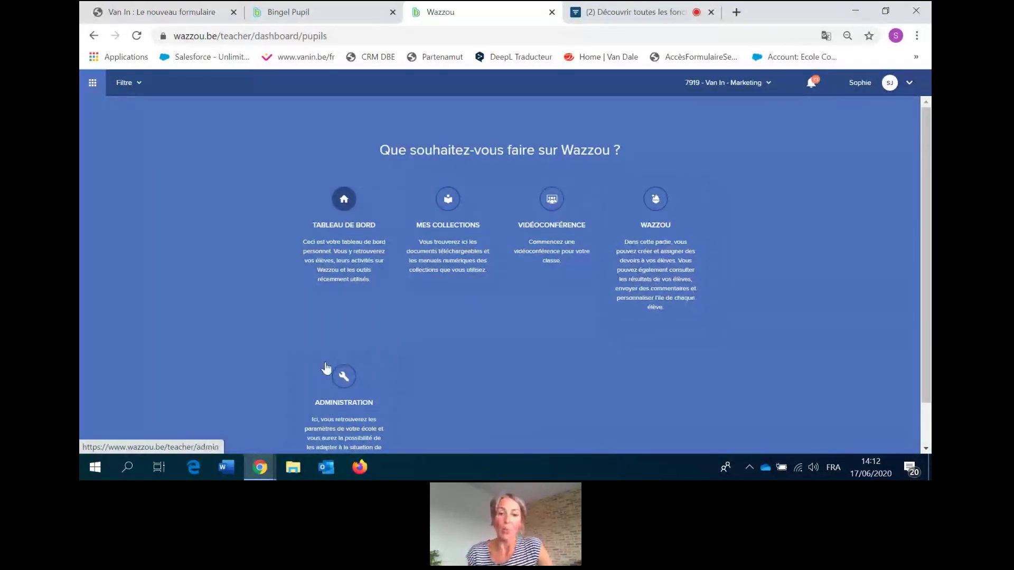
In Administration's teacher assignment page, move one teacher from class 2A to 4A.
{"action": "left_click", "coordinate": [349, 397]}
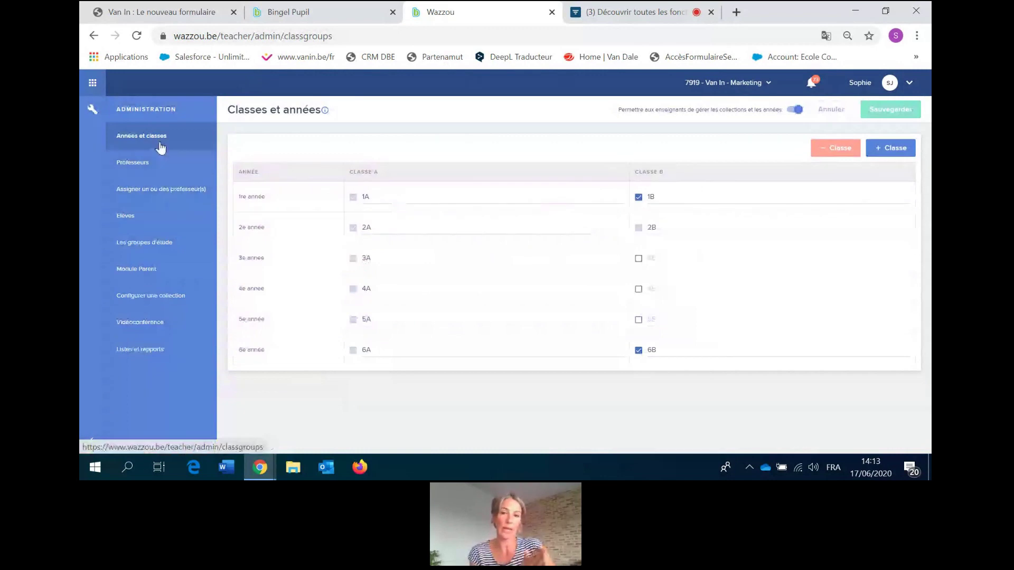
{"action": "left_click", "coordinate": [138, 164]}
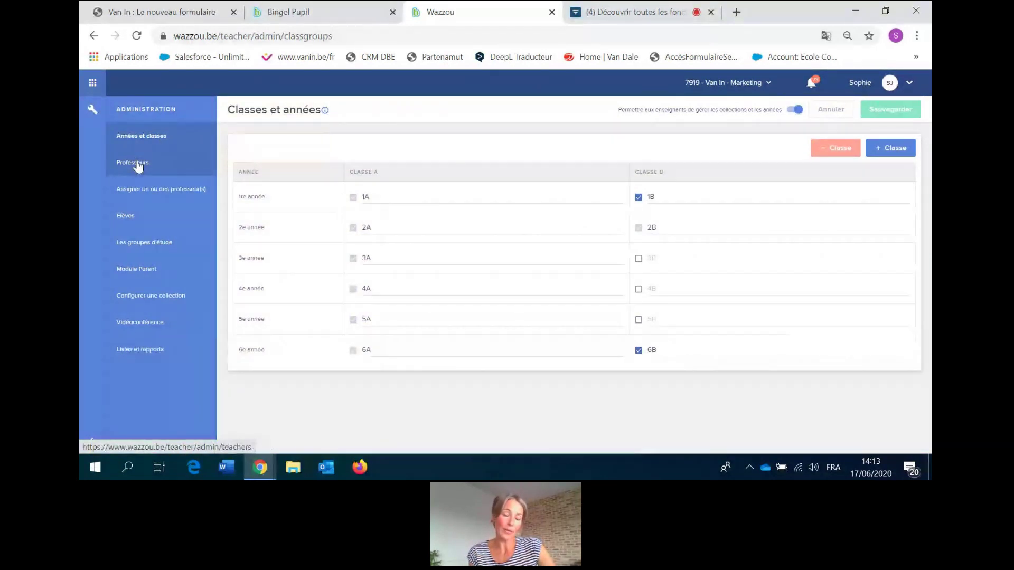
{"action": "left_click", "coordinate": [141, 187]}
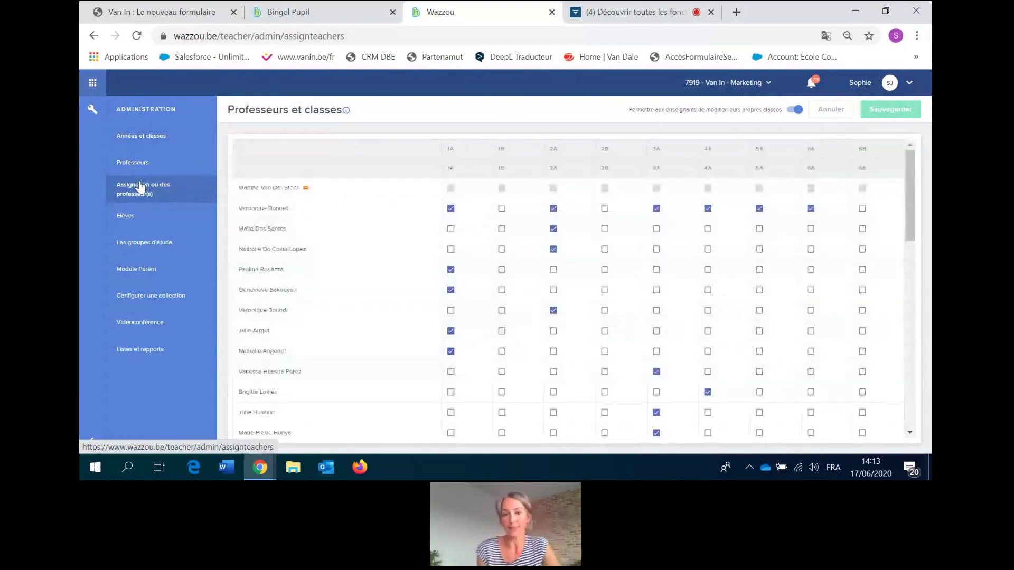
{"action": "left_click", "coordinate": [708, 251]}
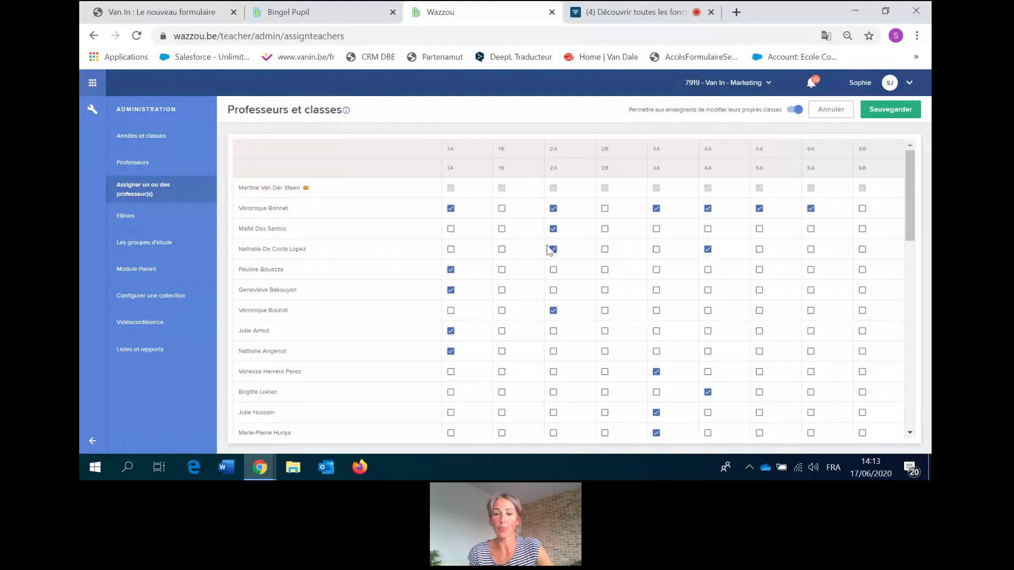
{"action": "left_click", "coordinate": [557, 252]}
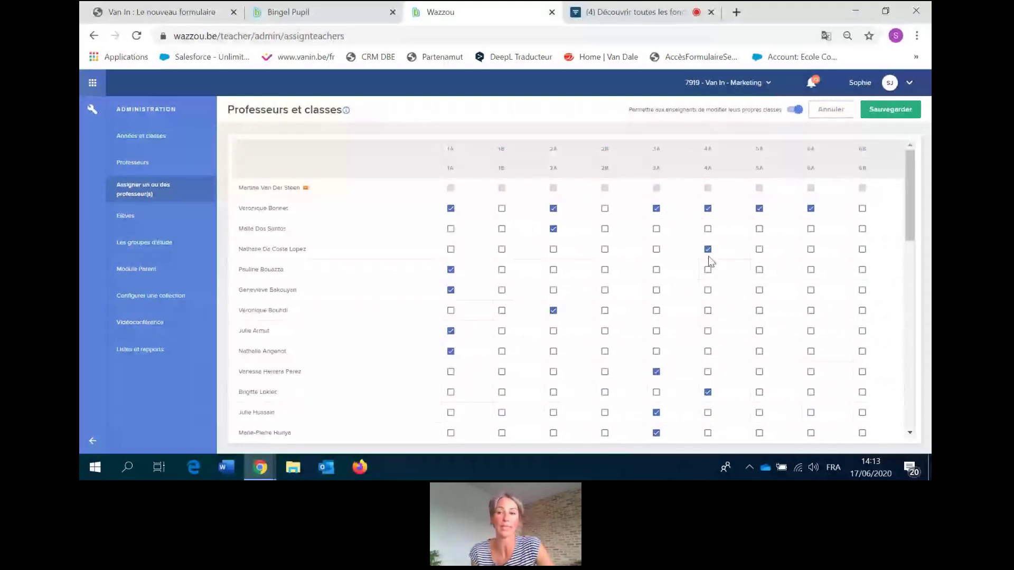
Leave unsaved, download the Elèves template template_fr_BE (4).xls and open it.
{"action": "left_click", "coordinate": [130, 217]}
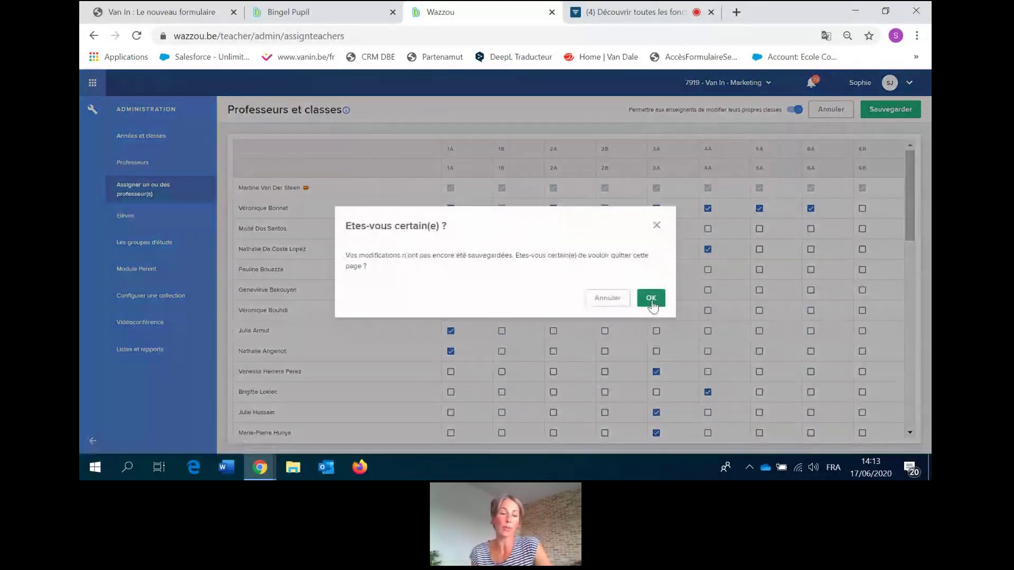
{"action": "left_click", "coordinate": [651, 299]}
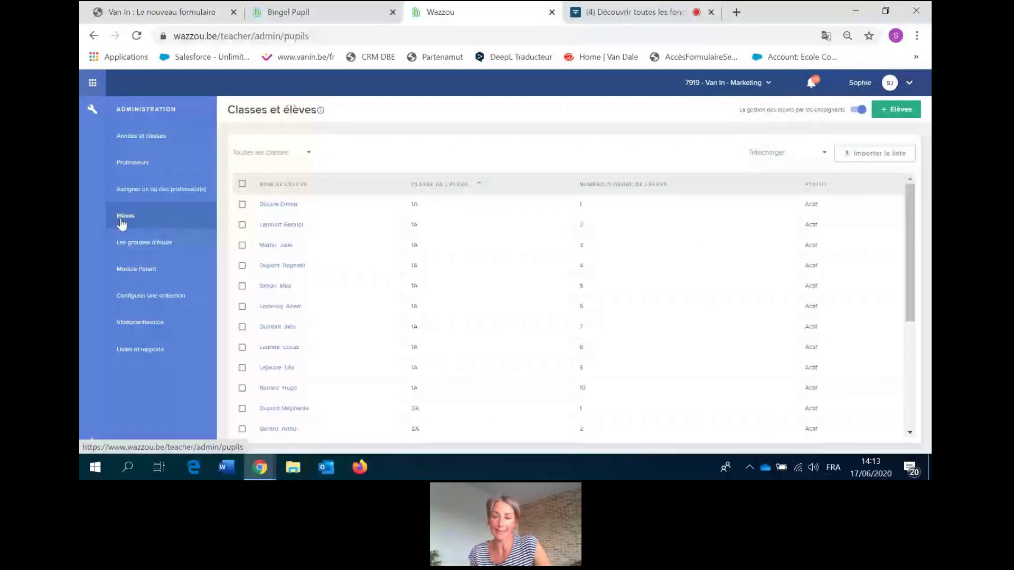
{"action": "left_click", "coordinate": [820, 153]}
{"action": "left_click", "coordinate": [771, 154]}
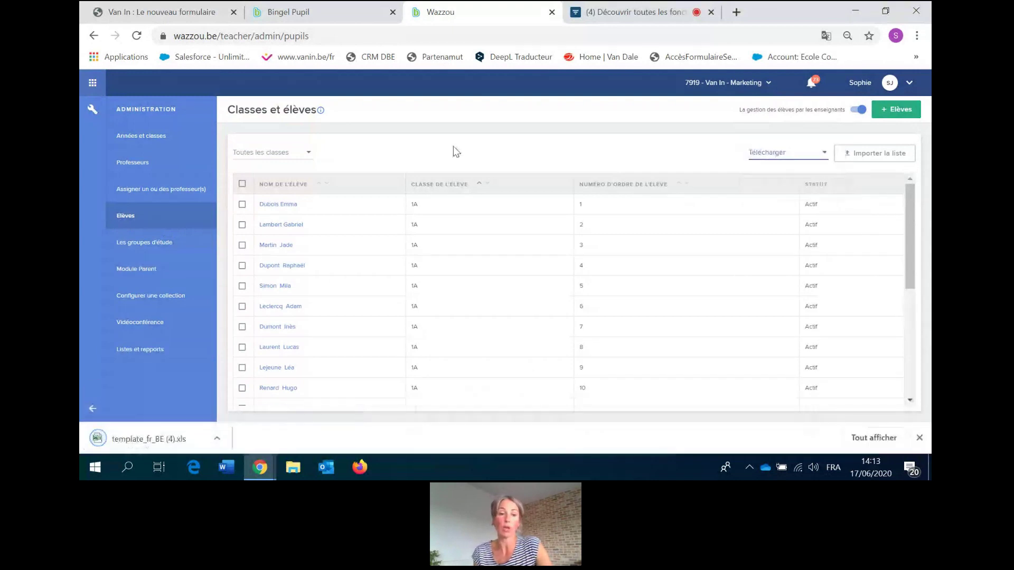
{"action": "left_click", "coordinate": [149, 440]}
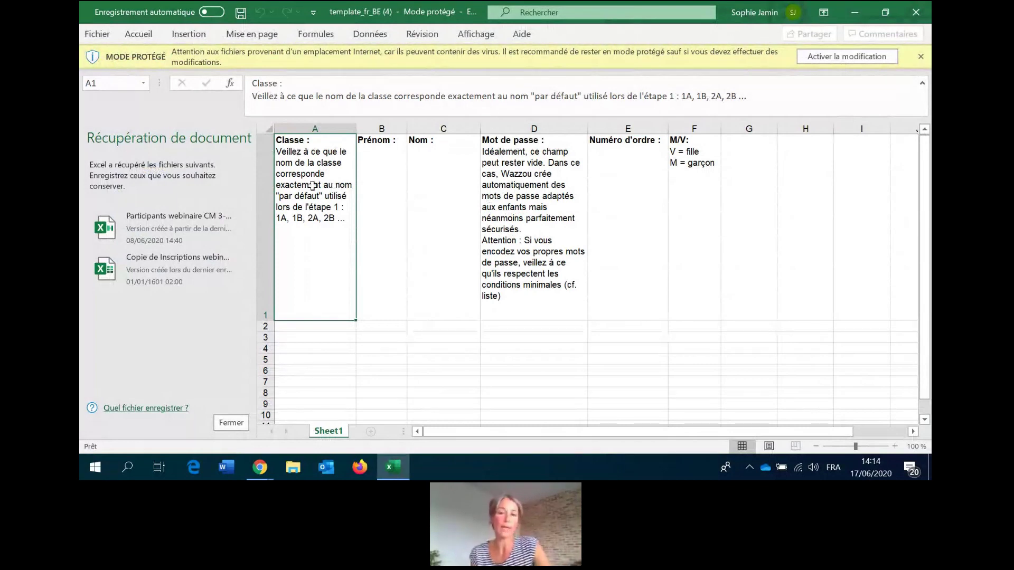
Enable editing on the template, then close Excel keeping recovered files with 'Oui' and OK.
{"action": "left_click", "coordinate": [921, 56]}
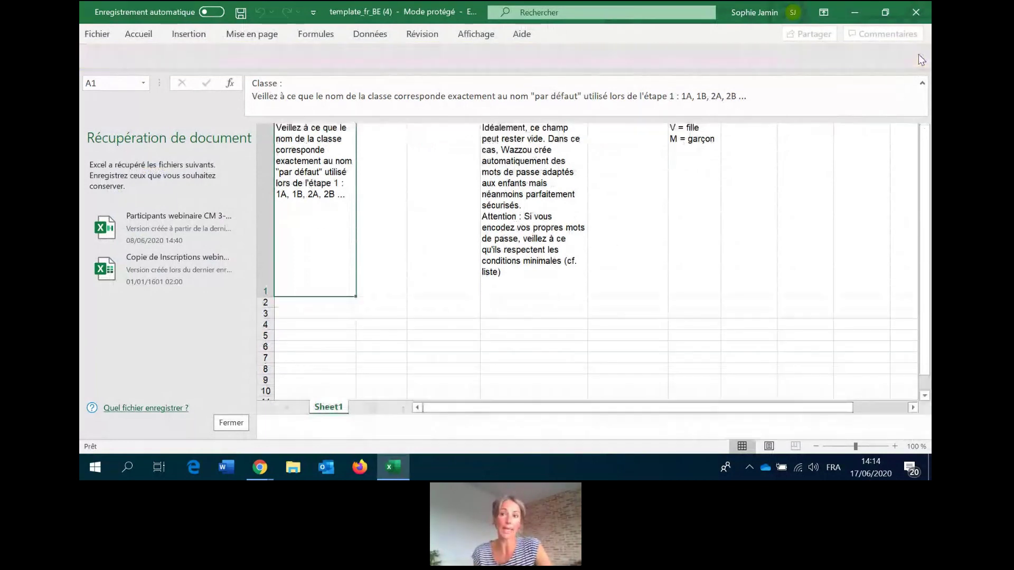
{"action": "left_click", "coordinate": [916, 12]}
{"action": "left_click", "coordinate": [277, 188]}
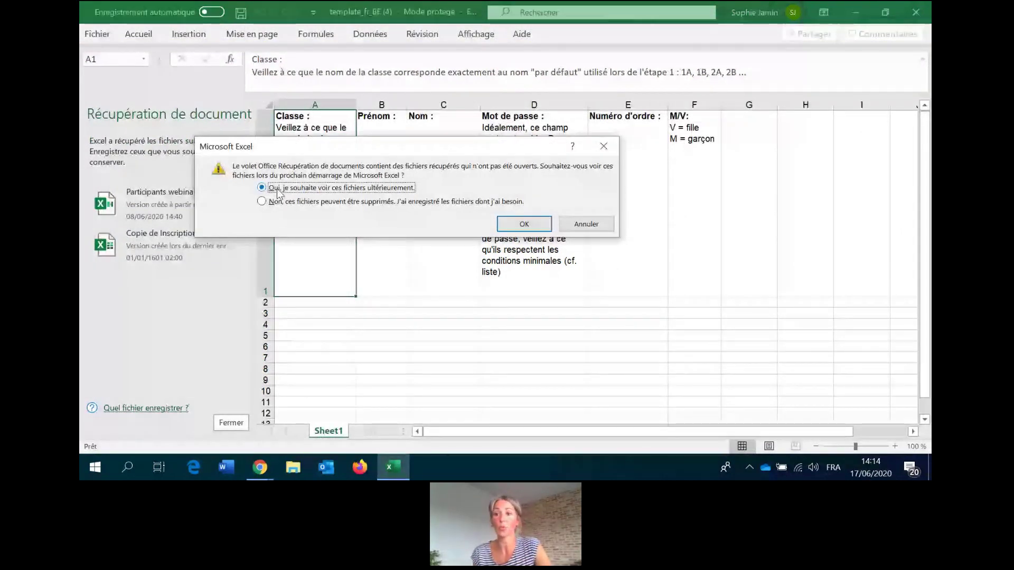
{"action": "left_click", "coordinate": [523, 224]}
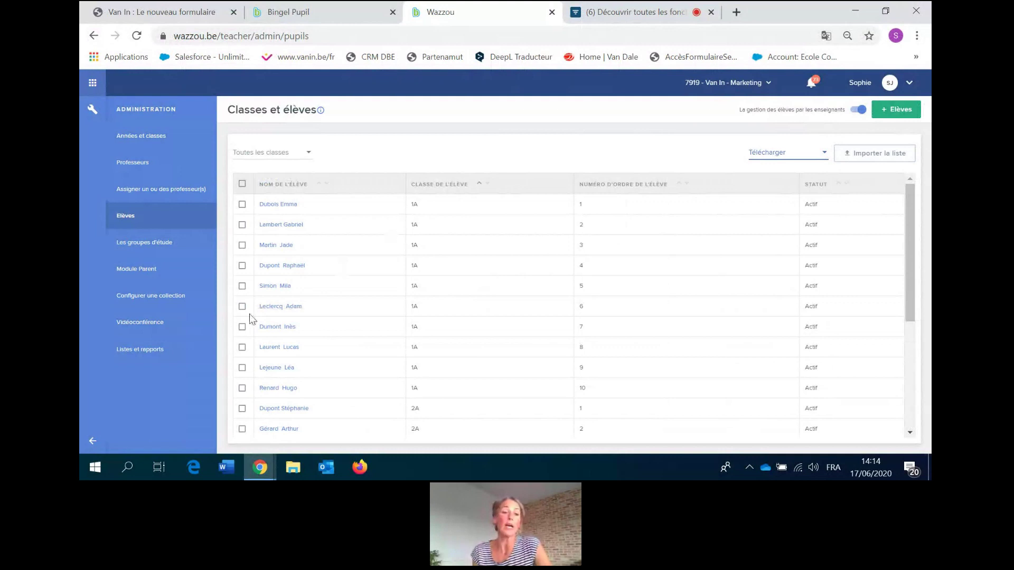
From Listes et rapports, download one class's Liste d'élèves MS EXCEL and open it.
{"action": "left_click", "coordinate": [137, 357]}
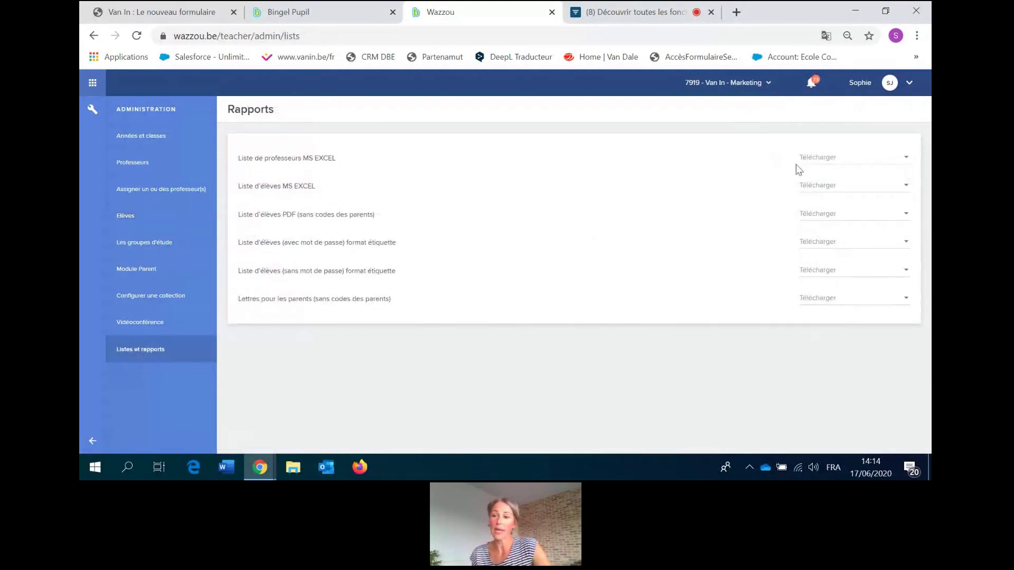
{"action": "left_click", "coordinate": [810, 186]}
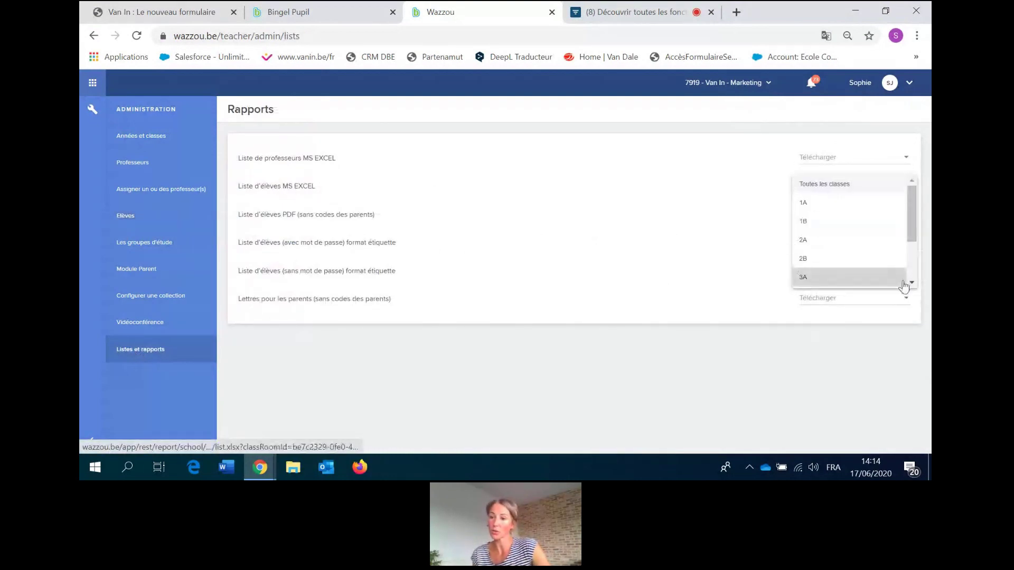
{"action": "scroll", "coordinate": [904, 285], "scroll_direction": "down", "scroll_amount": 2}
{"action": "left_click", "coordinate": [858, 272]}
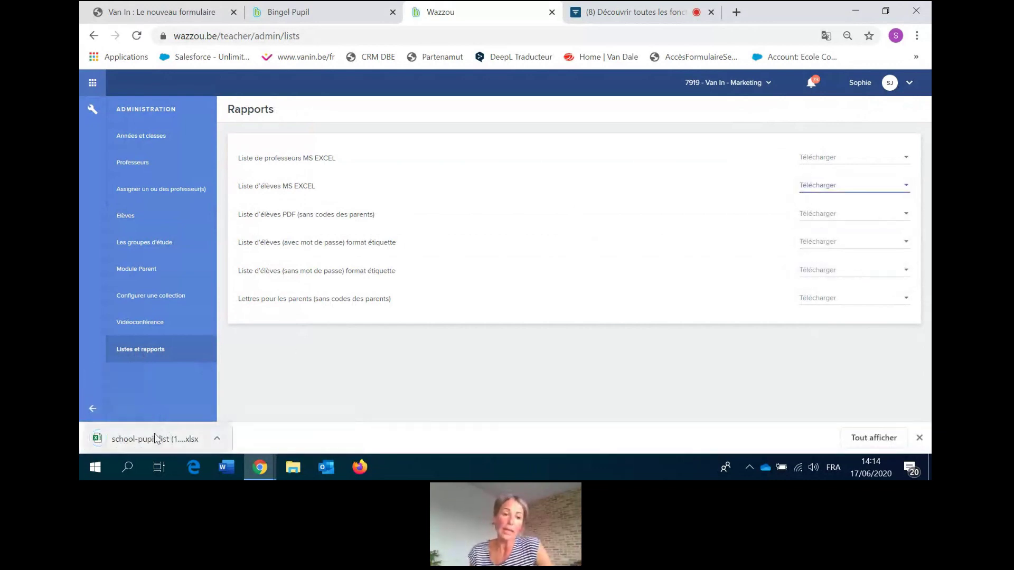
{"action": "left_click", "coordinate": [155, 437]}
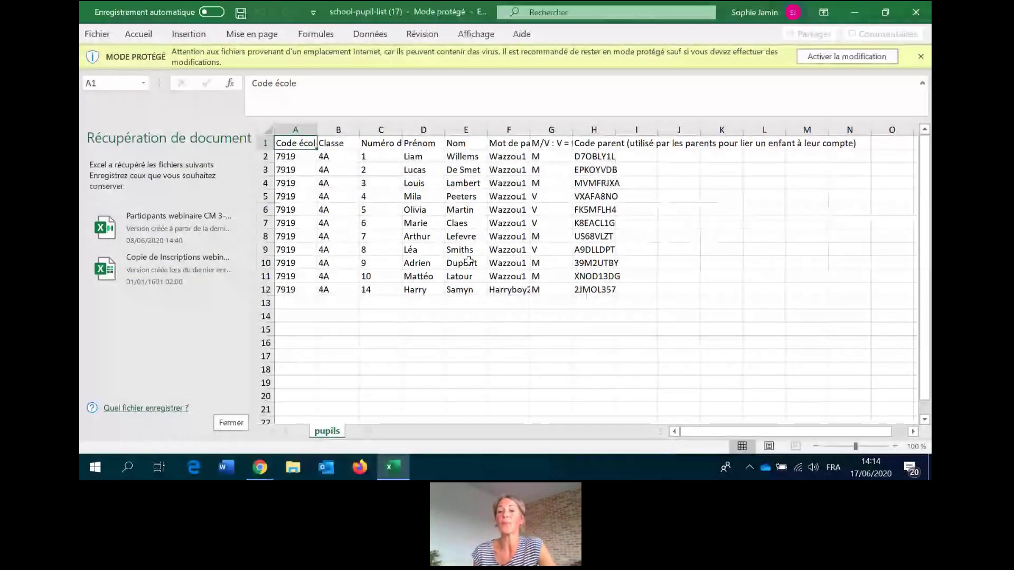
Check the parent code in cell H2 of the 4A list, then close Excel.
{"action": "left_click", "coordinate": [582, 155]}
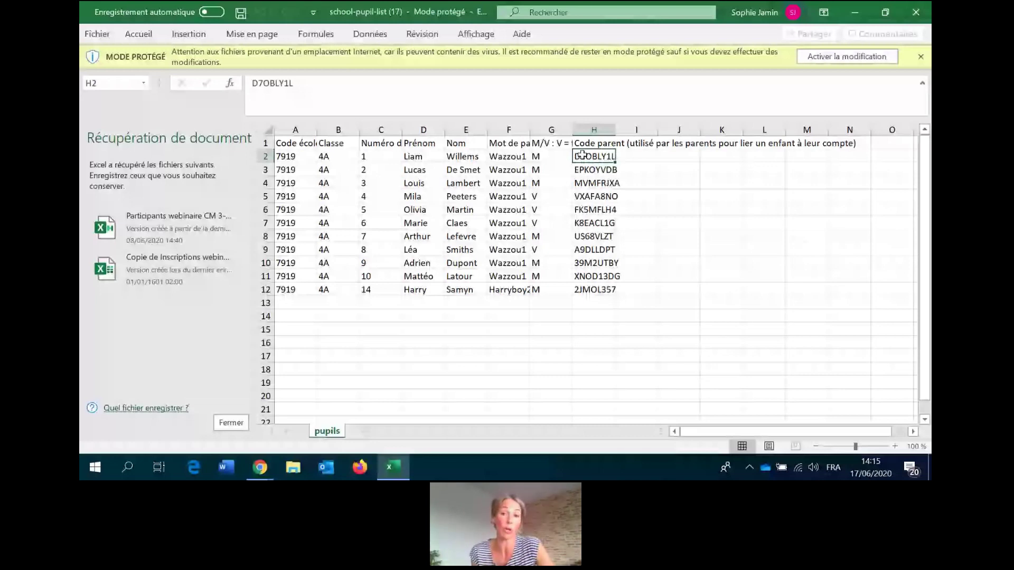
{"action": "left_click", "coordinate": [920, 57]}
{"action": "left_click", "coordinate": [916, 12]}
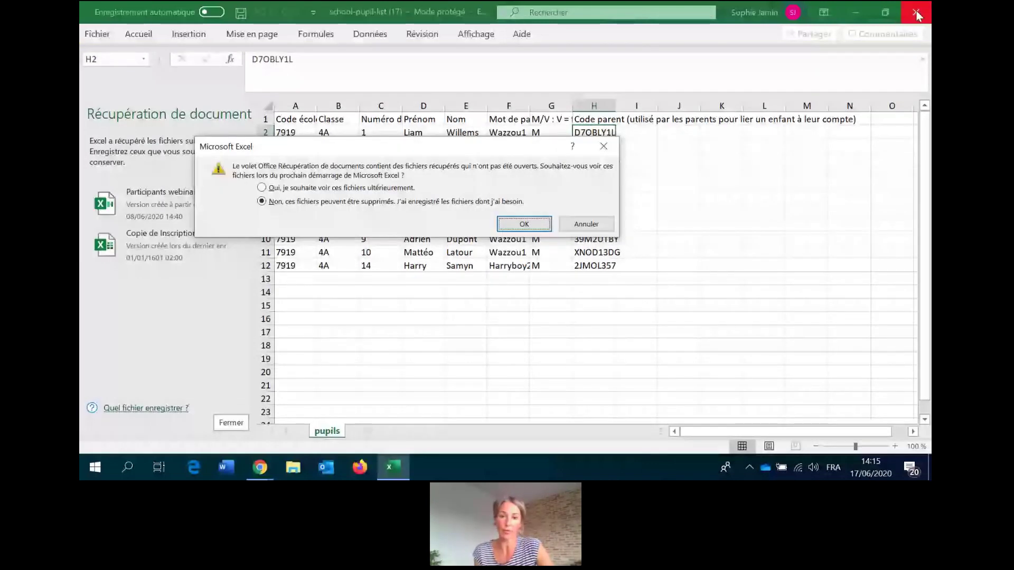
{"action": "key", "text": "Return"}
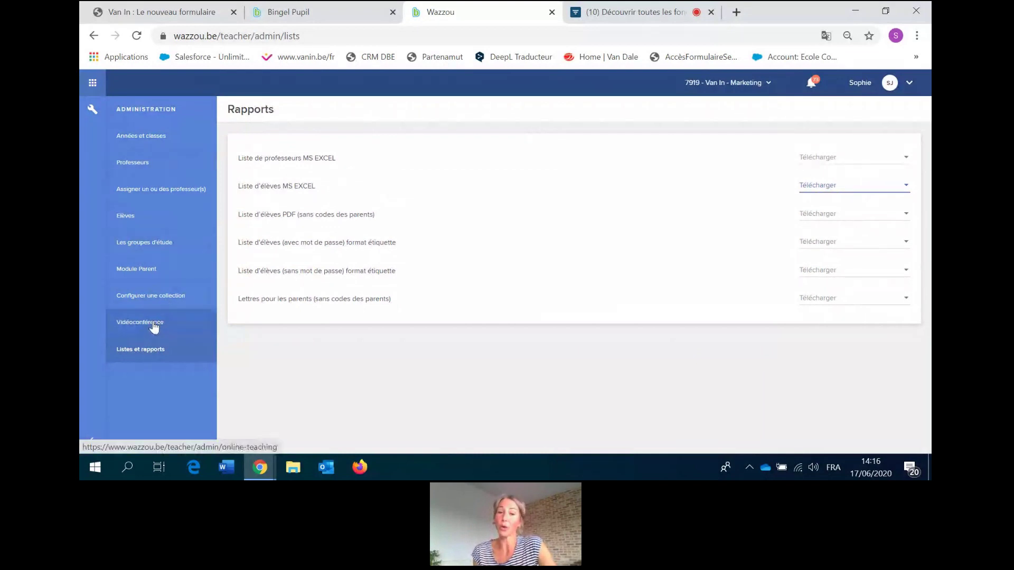
Open Professeurs and close the Ajouter un professeur form without adding anyone.
{"action": "left_click", "coordinate": [141, 165]}
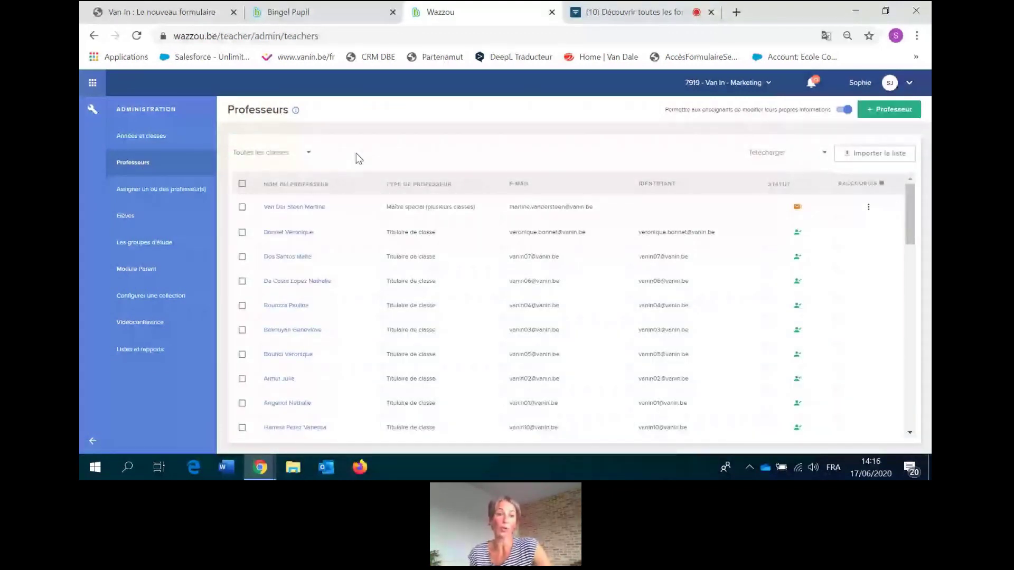
{"action": "left_click", "coordinate": [890, 115]}
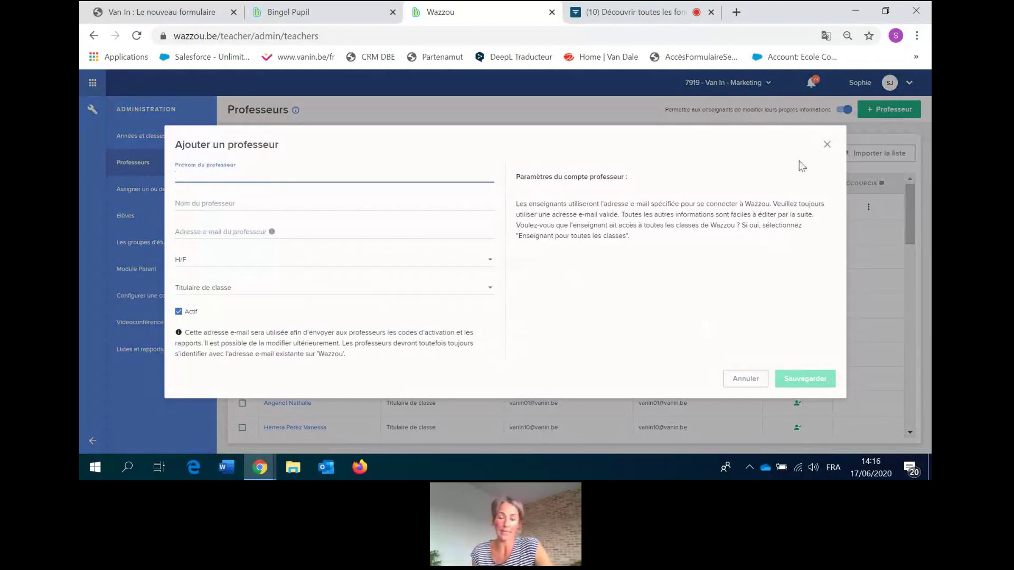
{"action": "left_click", "coordinate": [827, 144]}
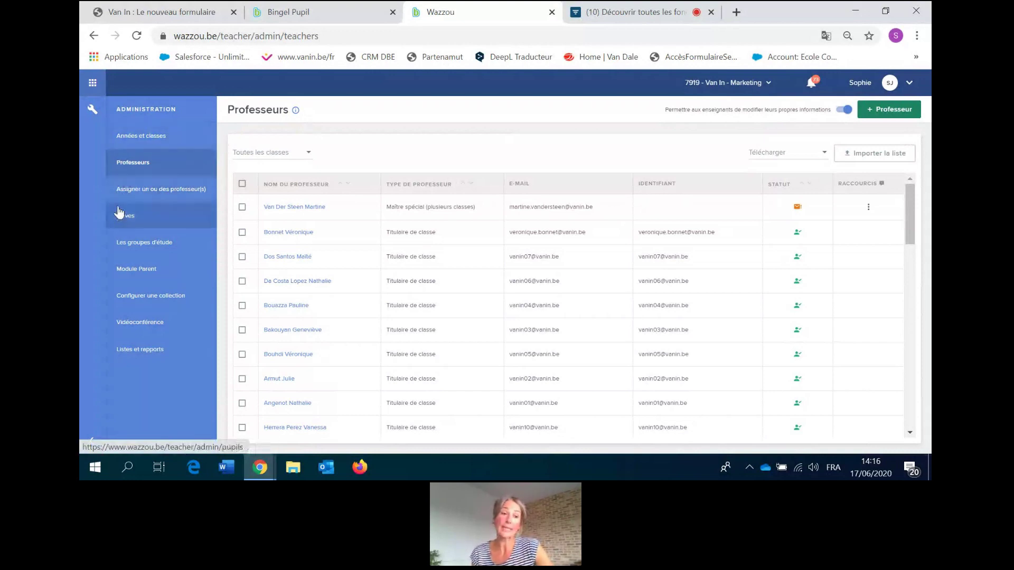
Go through Elèves to Vidéoconférence to see the school's Microsoft directory, application and e-mail settings.
{"action": "left_click", "coordinate": [132, 221]}
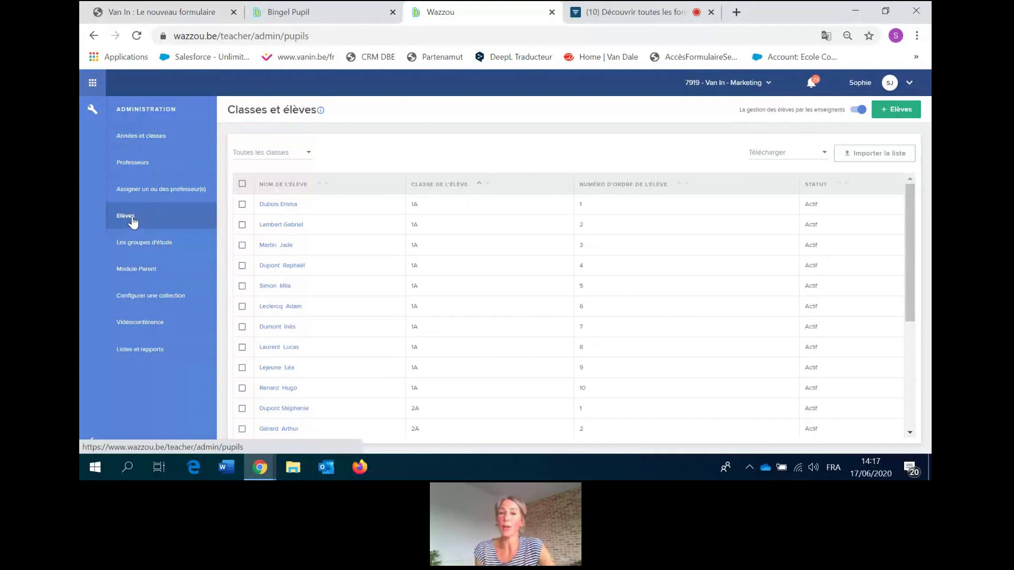
{"action": "left_click", "coordinate": [140, 322]}
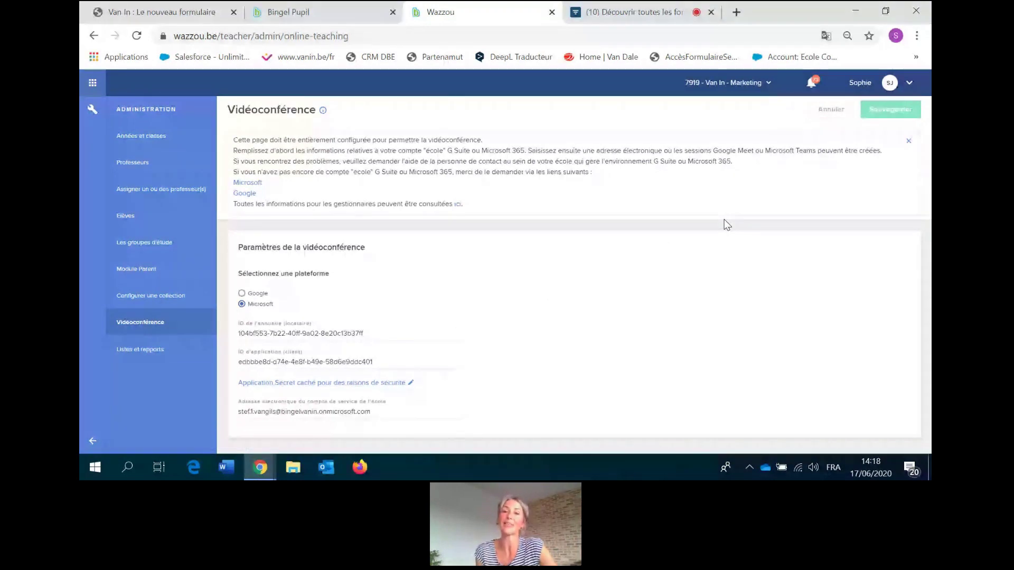
Review the school's two managers under Mes écoles, then return to the Wazzou areas overview.
{"action": "left_click", "coordinate": [912, 84]}
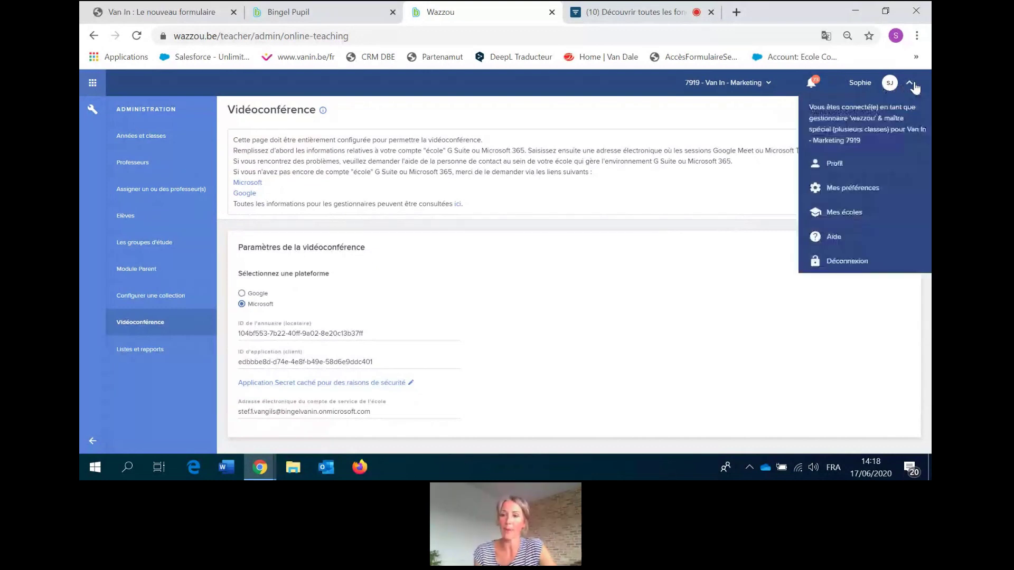
{"action": "left_click", "coordinate": [834, 217]}
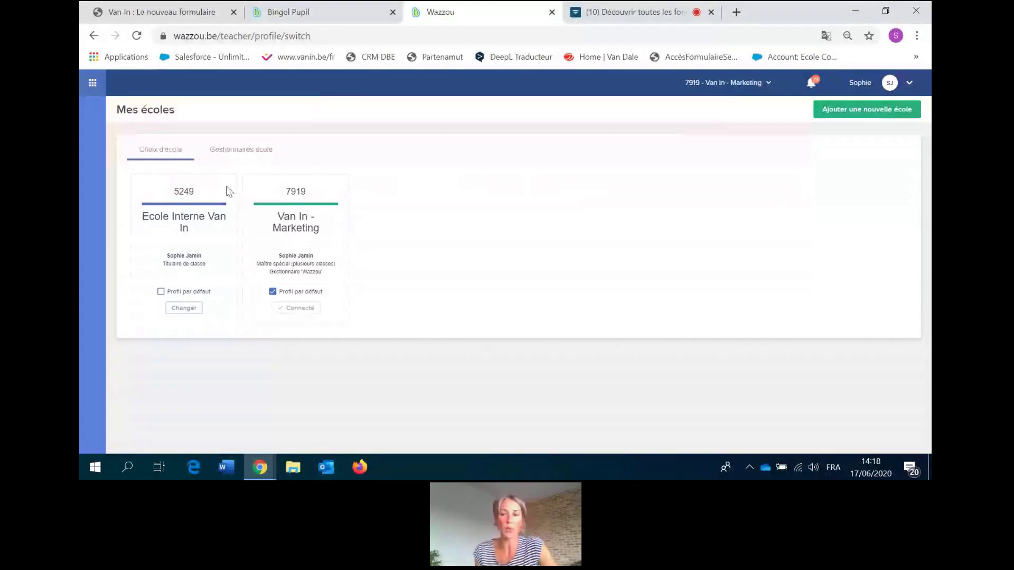
{"action": "left_click", "coordinate": [242, 151]}
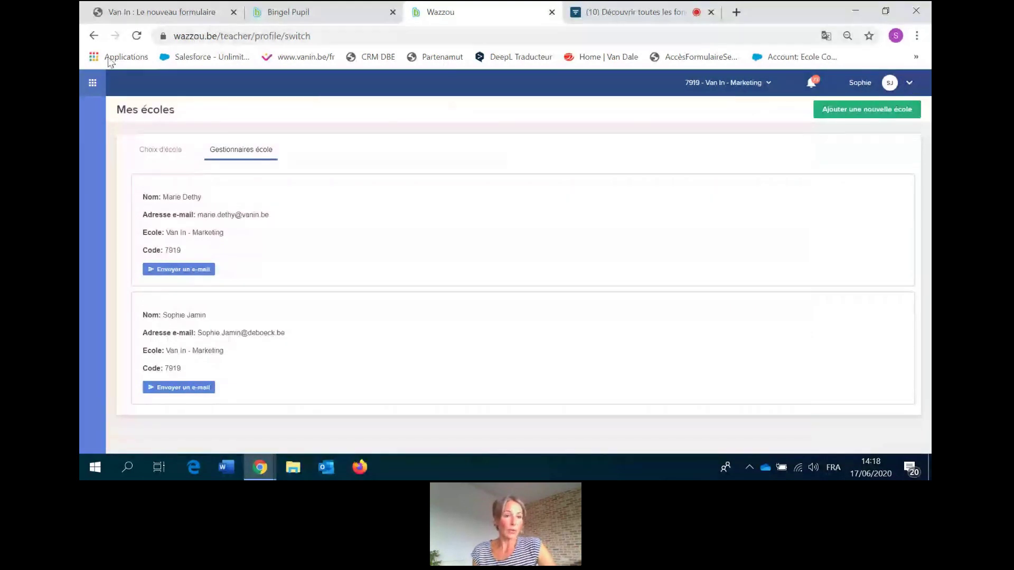
{"action": "left_click", "coordinate": [93, 82]}
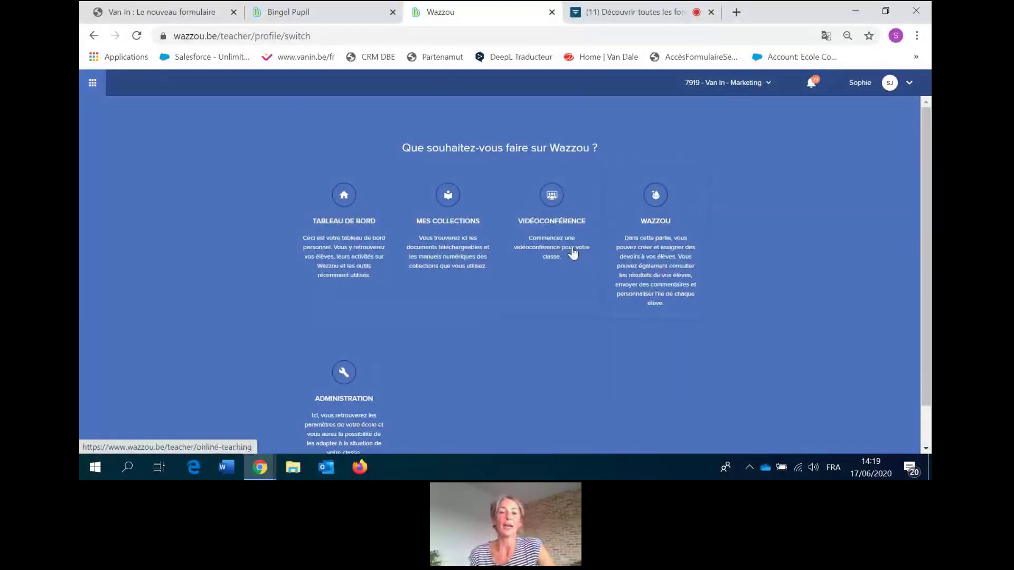
{"action": "left_click", "coordinate": [548, 227]}
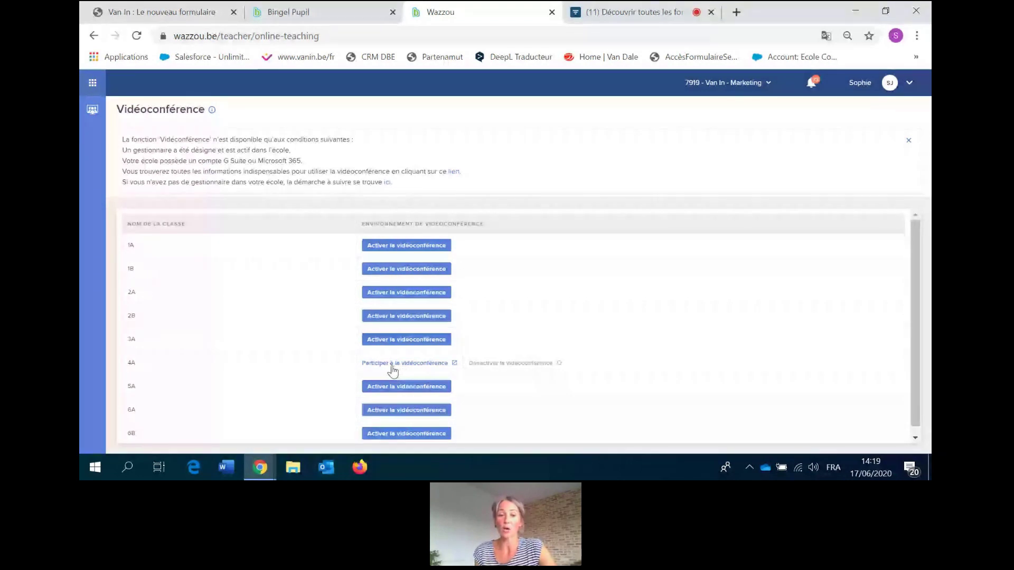
{"action": "left_click", "coordinate": [409, 342]}
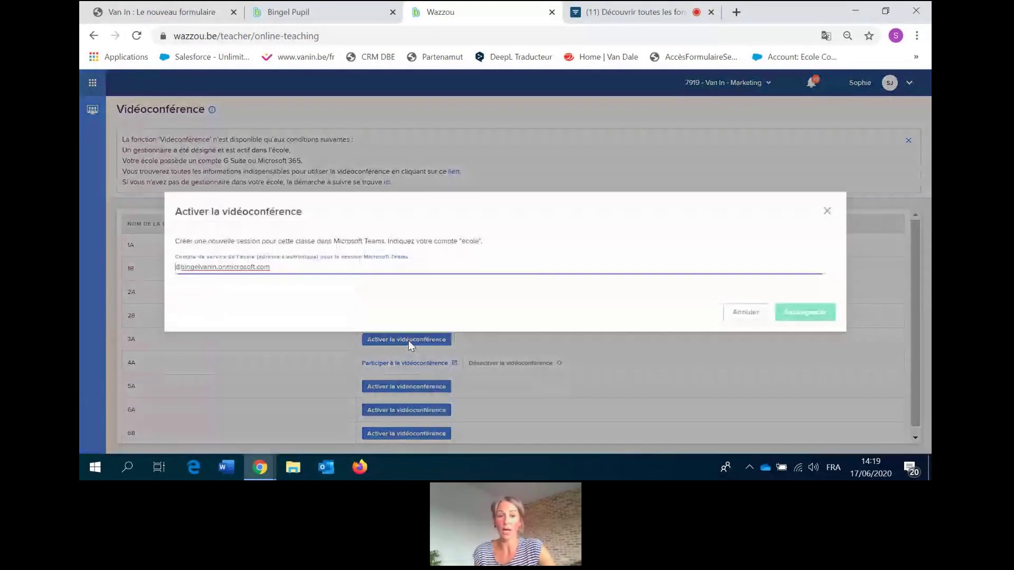
{"action": "left_click", "coordinate": [736, 309]}
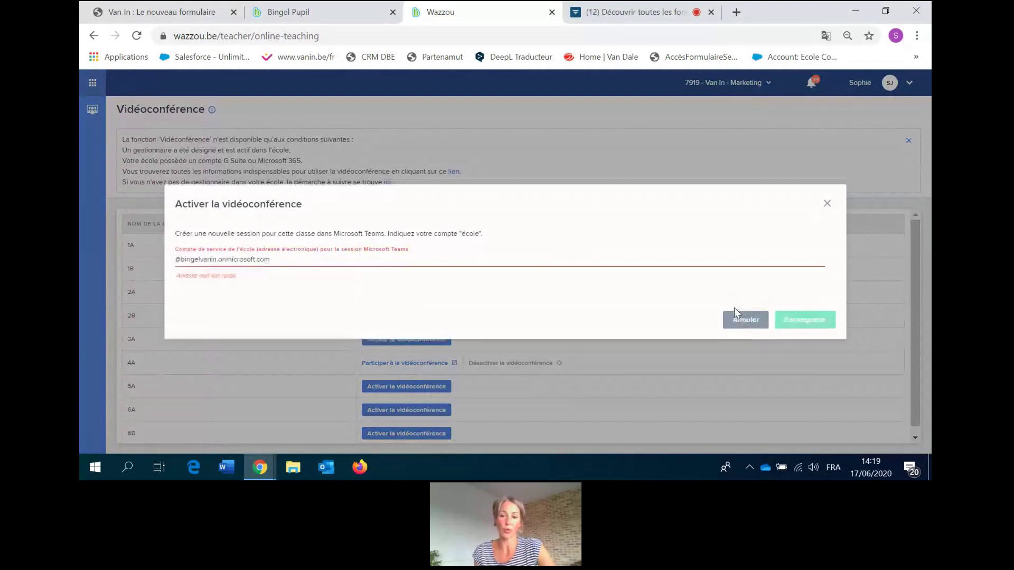
{"action": "left_click", "coordinate": [828, 196]}
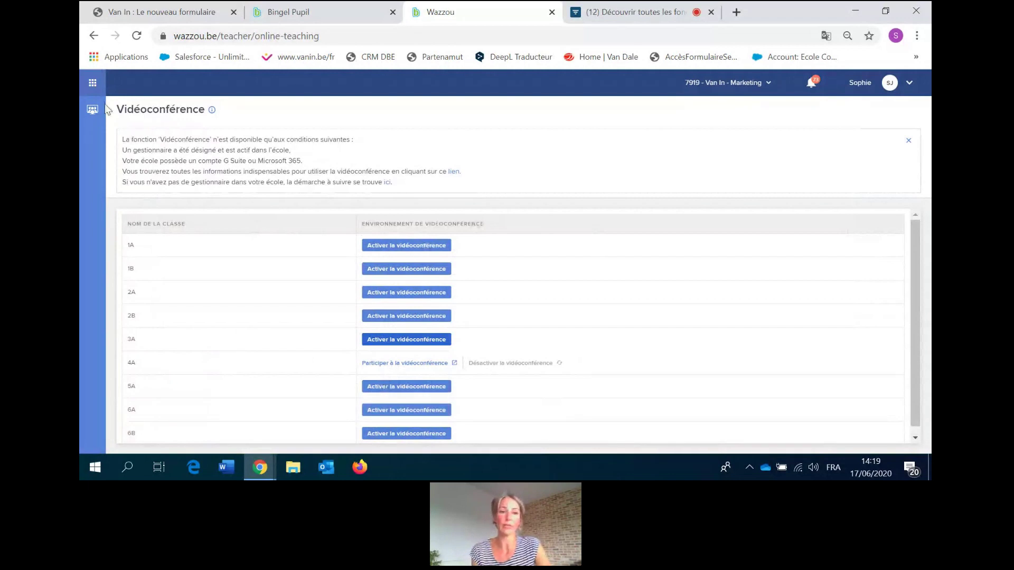
{"action": "left_click", "coordinate": [93, 83]}
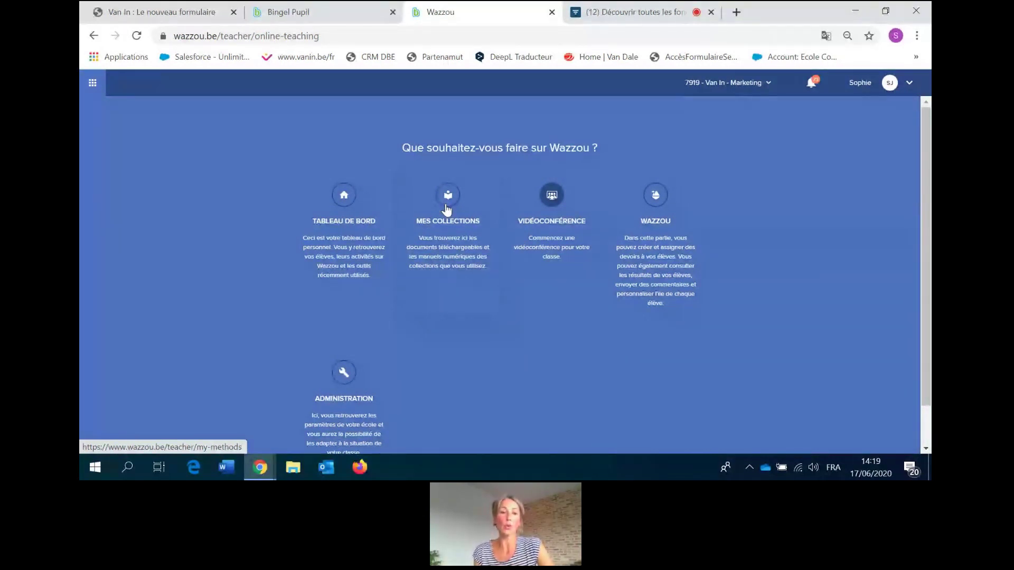
Show the teacher's 4e année collections, then switch to the pupil's dashboard tab.
{"action": "left_click", "coordinate": [446, 209]}
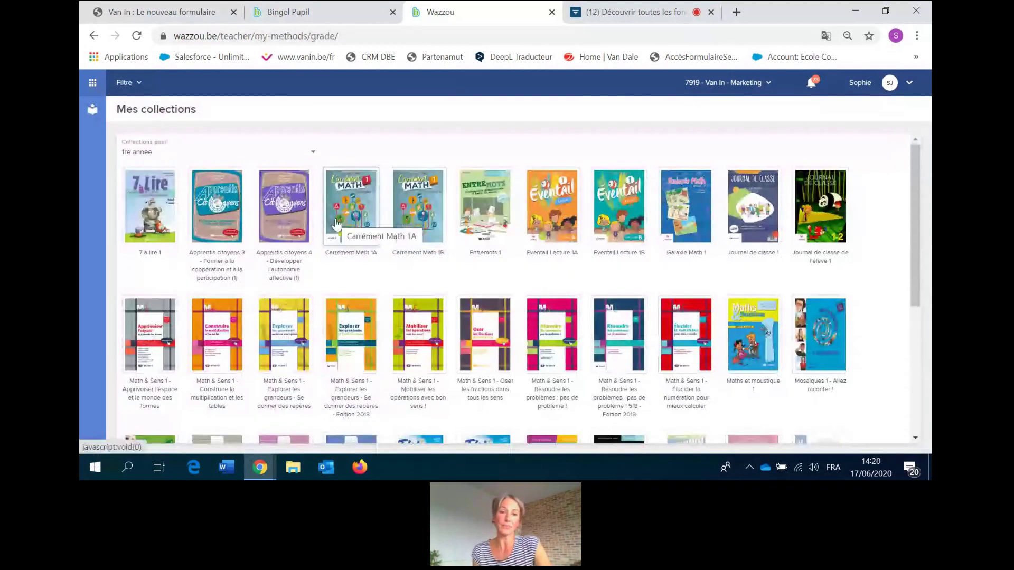
{"action": "left_click", "coordinate": [314, 158]}
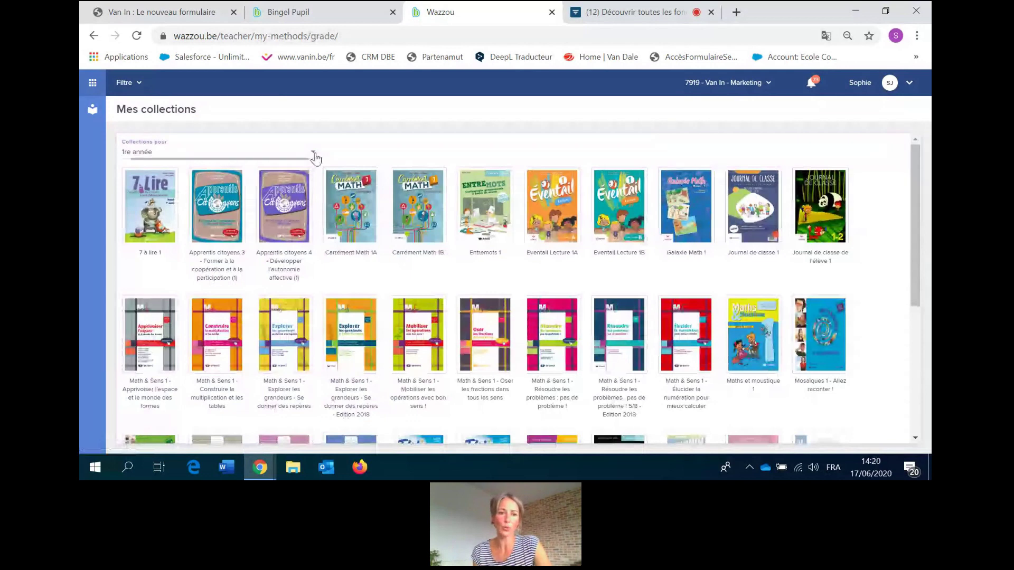
{"action": "left_click", "coordinate": [264, 216]}
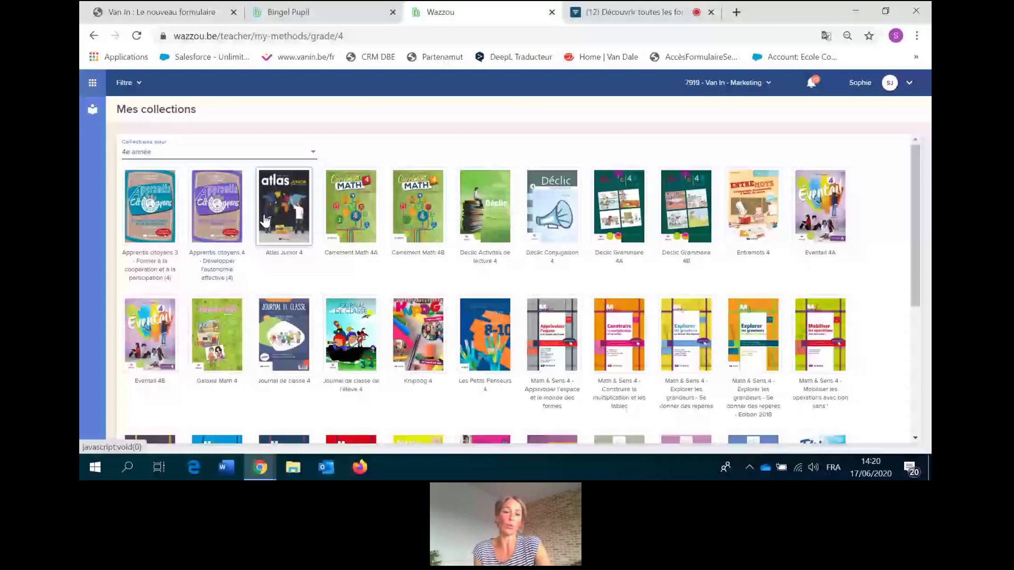
{"action": "left_click", "coordinate": [277, 179]}
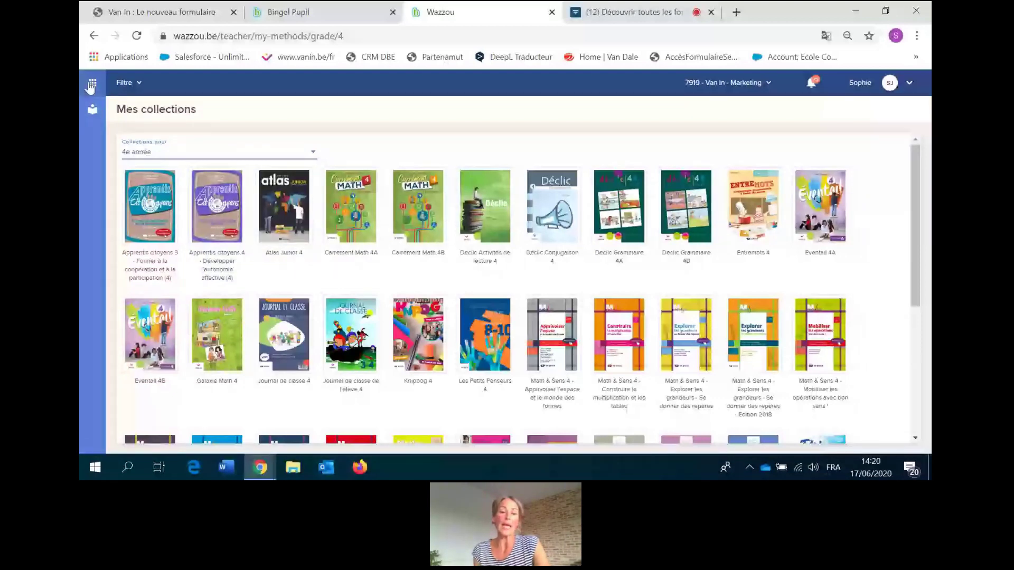
{"action": "left_click", "coordinate": [92, 85]}
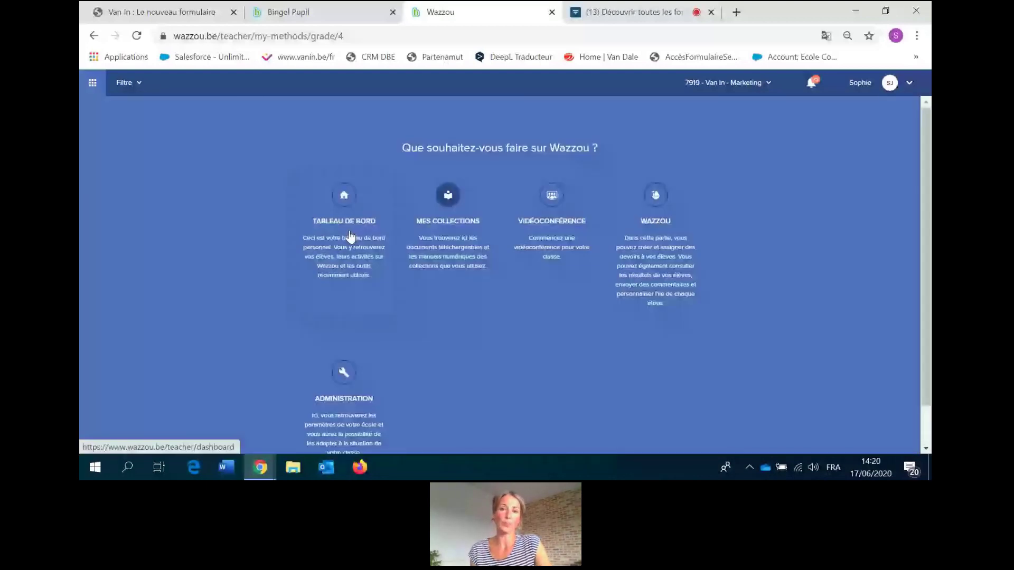
{"action": "left_click", "coordinate": [368, 18]}
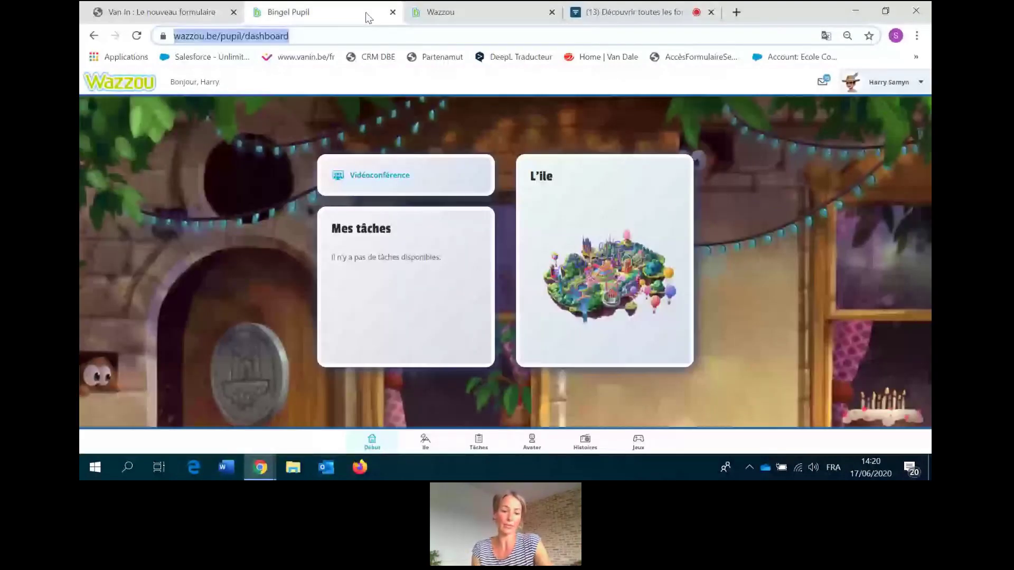
Load wazzou.be in the pupil tab to reach the Wazzou welcome page.
{"action": "type", "text": "wazzou.be"}
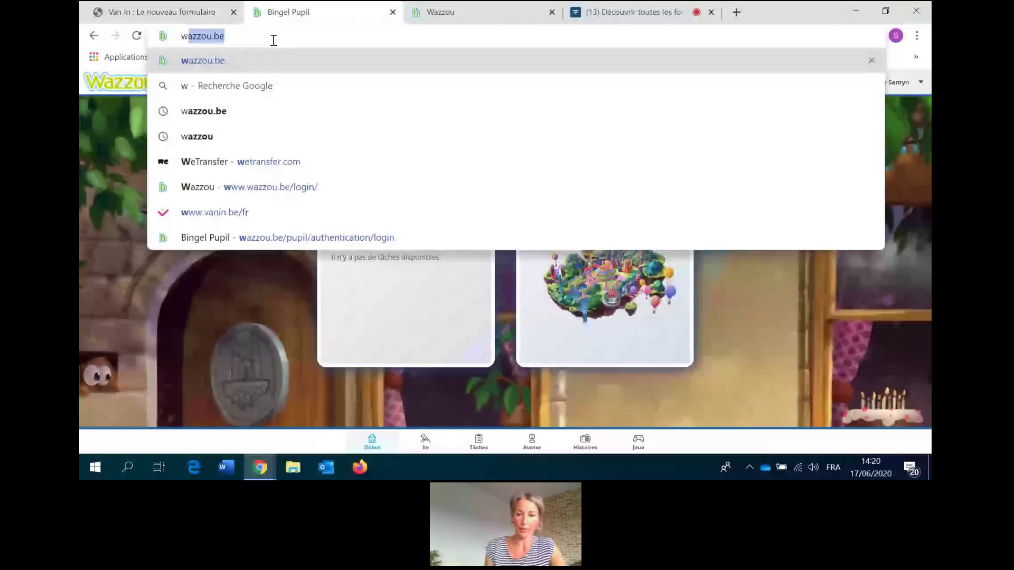
{"action": "key", "text": "Return"}
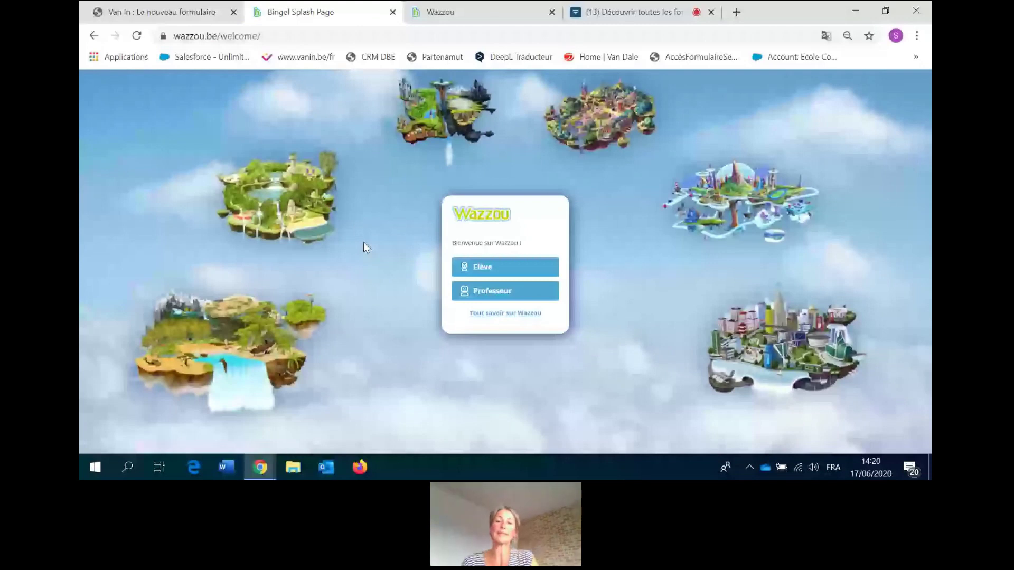
Sign the pupil in to class 4A with the class-code login, re-entering the password.
{"action": "left_click", "coordinate": [466, 258]}
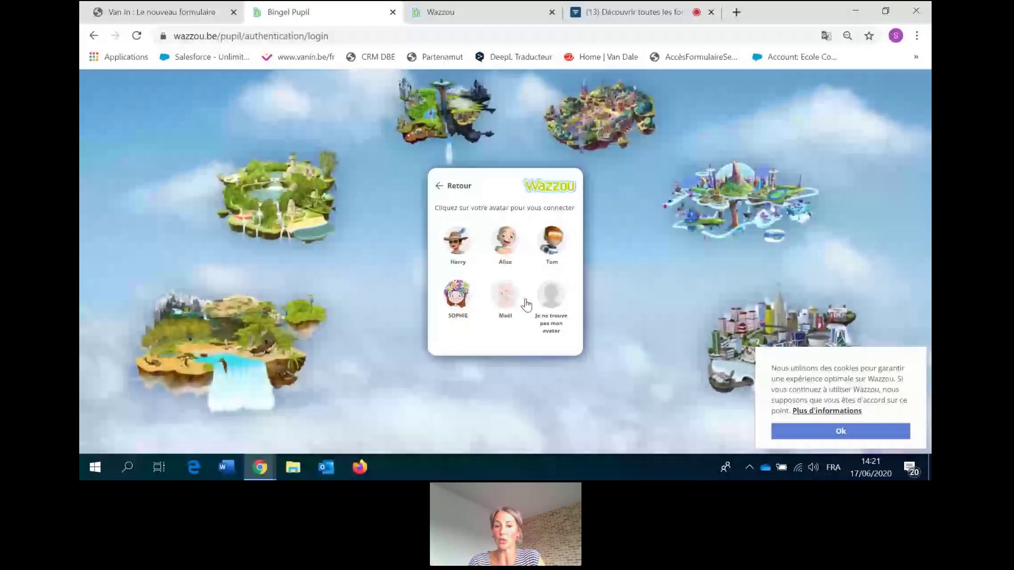
{"action": "left_click", "coordinate": [522, 299]}
{"action": "left_click", "coordinate": [463, 285]}
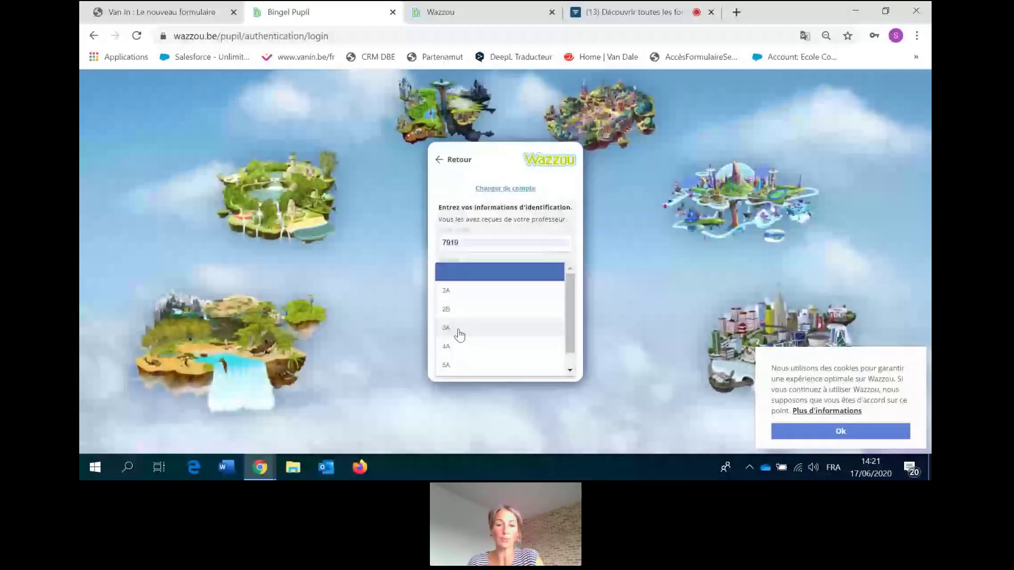
{"action": "left_click", "coordinate": [470, 346]}
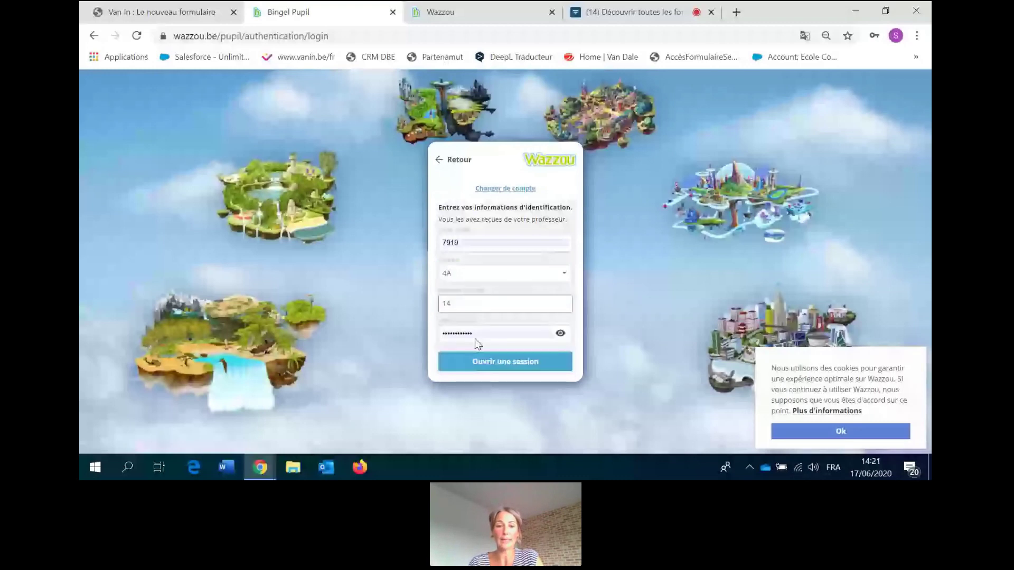
{"action": "left_click", "coordinate": [481, 336]}
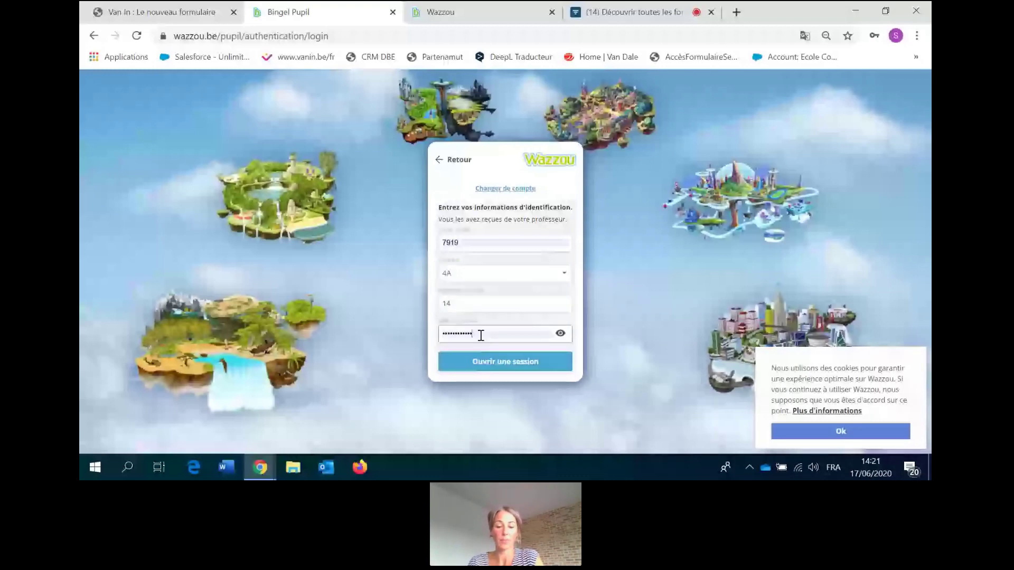
{"action": "key", "text": "BackSpace"}
{"action": "key", "text": "BackSpace"}
{"action": "key", "text": "BackSpace"}
{"action": "key", "text": "BackSpace"}
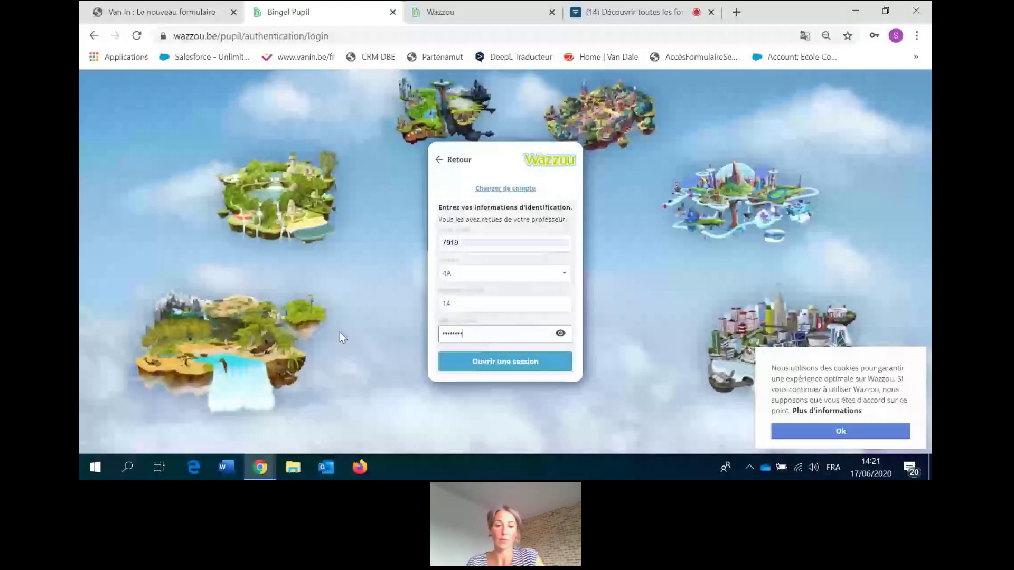
{"action": "type", "text": "****"}
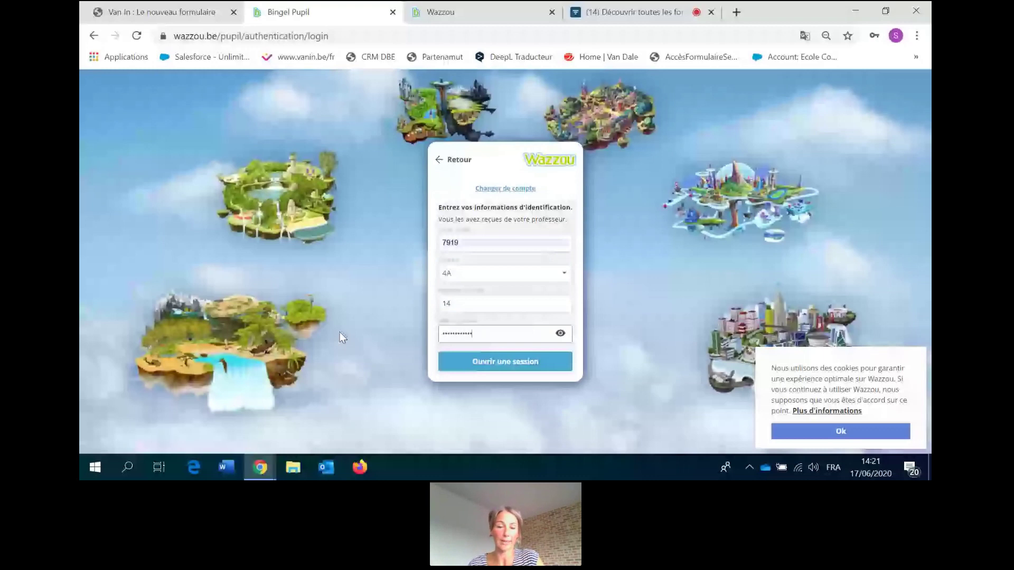
{"action": "key", "text": "Return"}
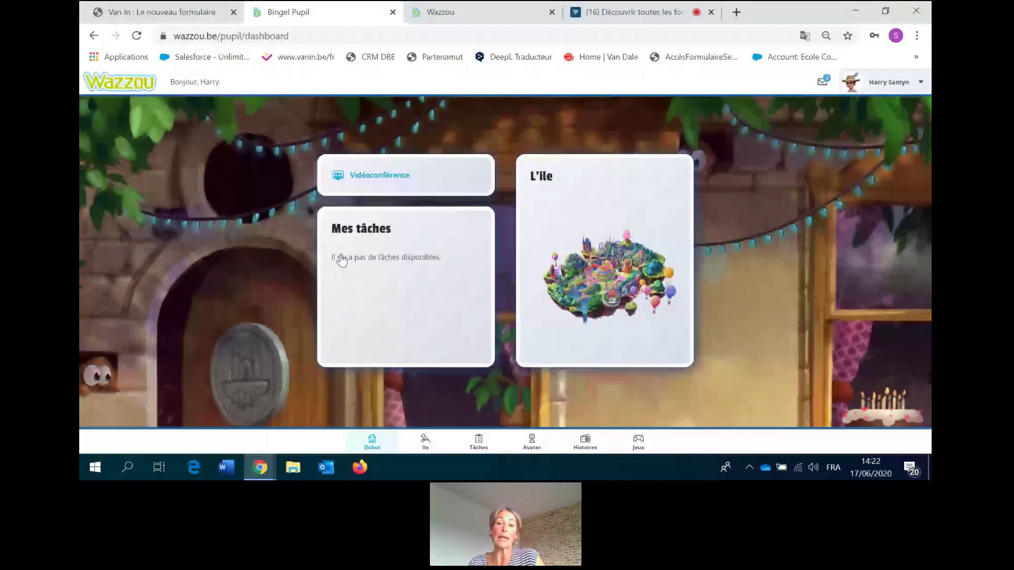
{"action": "left_click", "coordinate": [602, 272]}
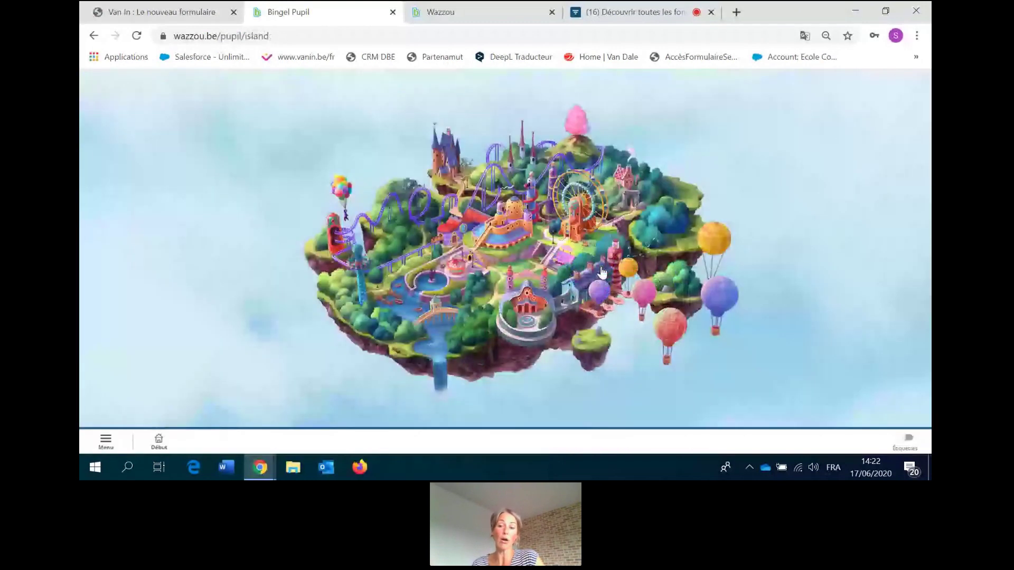
{"action": "left_click", "coordinate": [907, 440]}
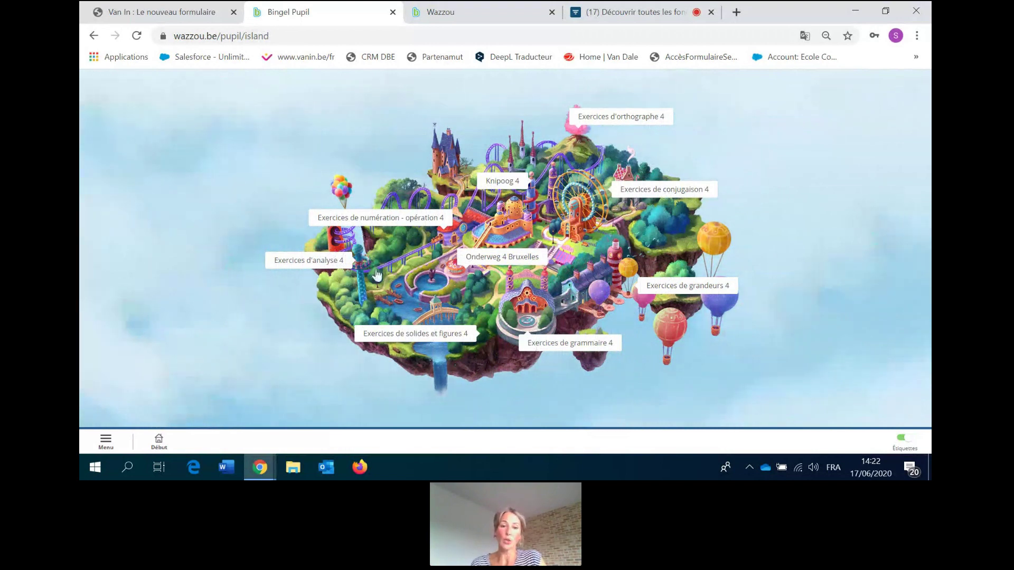
{"action": "left_click", "coordinate": [118, 447]}
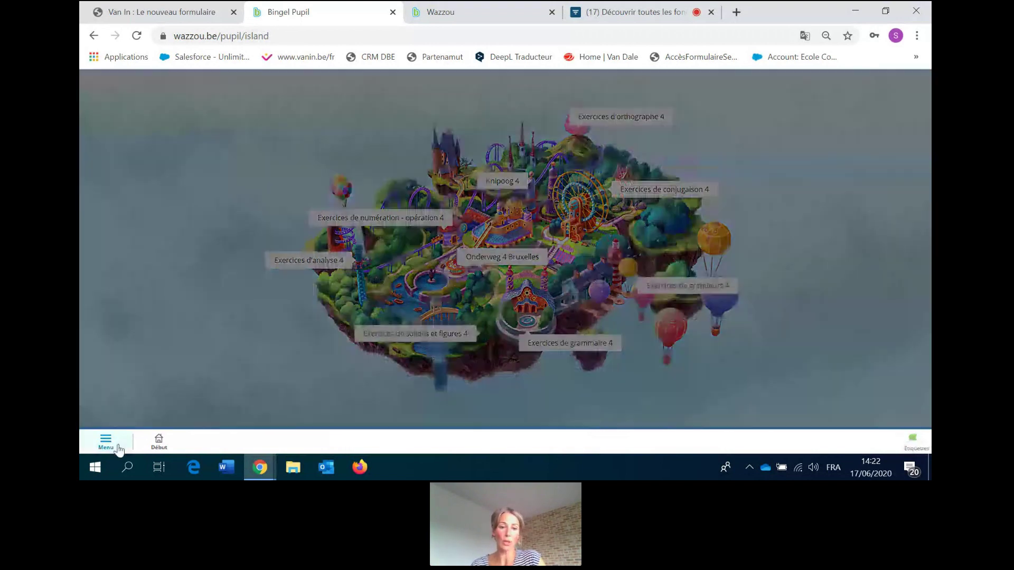
{"action": "left_click", "coordinate": [154, 444]}
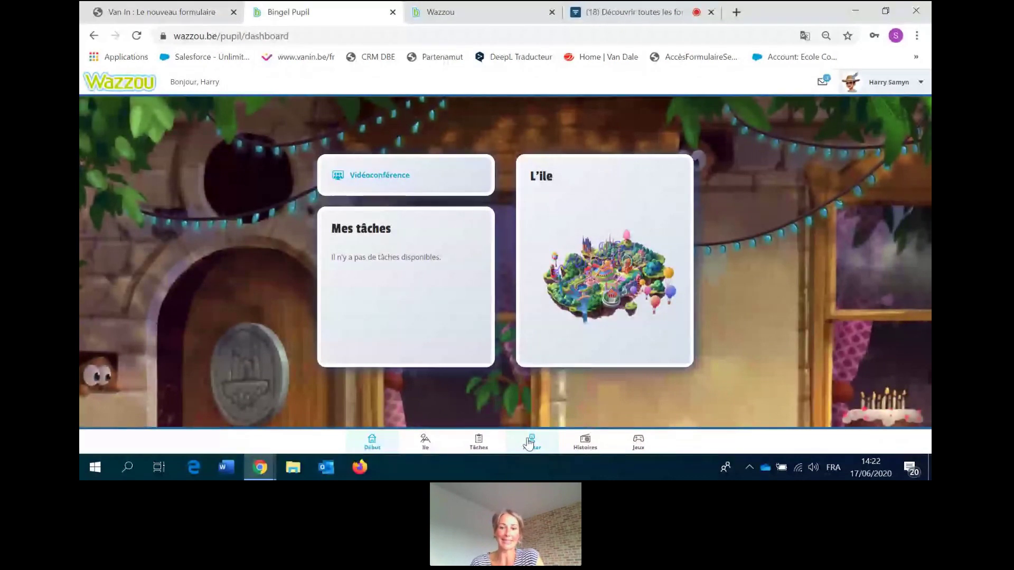
Adjust the avatar's skin tone and buy the bird mask for 10 coins.
{"action": "left_click", "coordinate": [529, 442]}
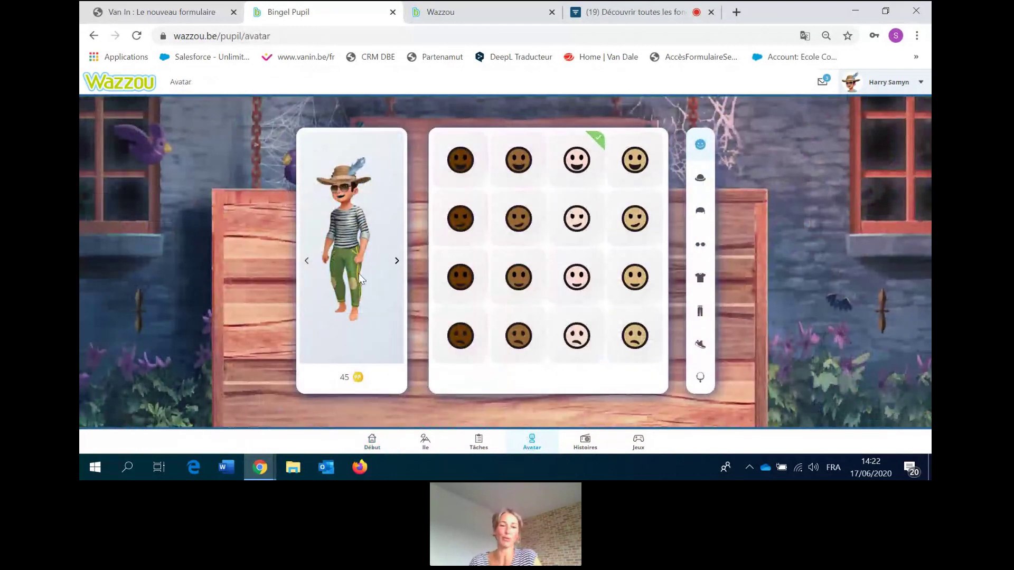
{"action": "left_click", "coordinate": [516, 163]}
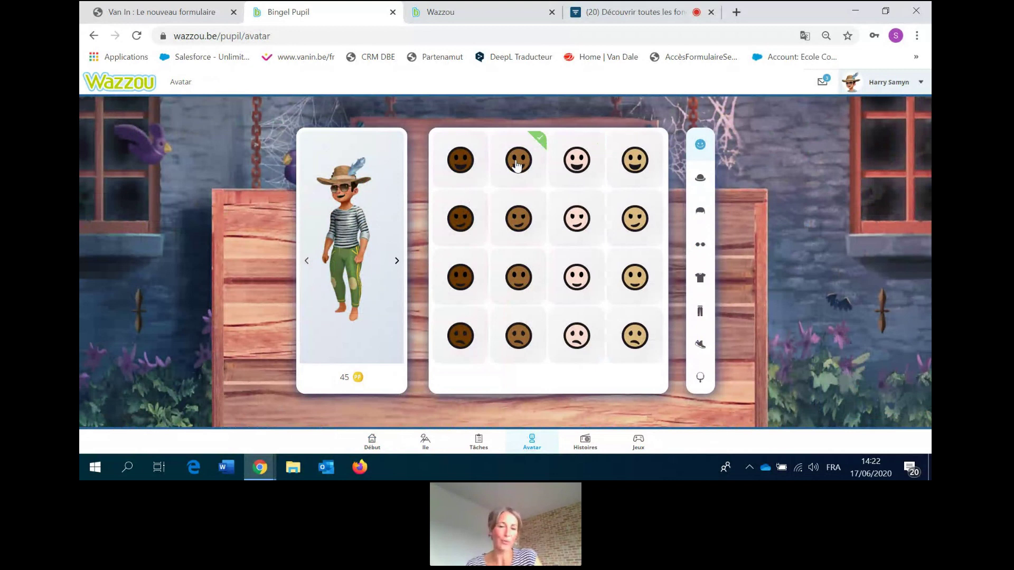
{"action": "left_click", "coordinate": [576, 222]}
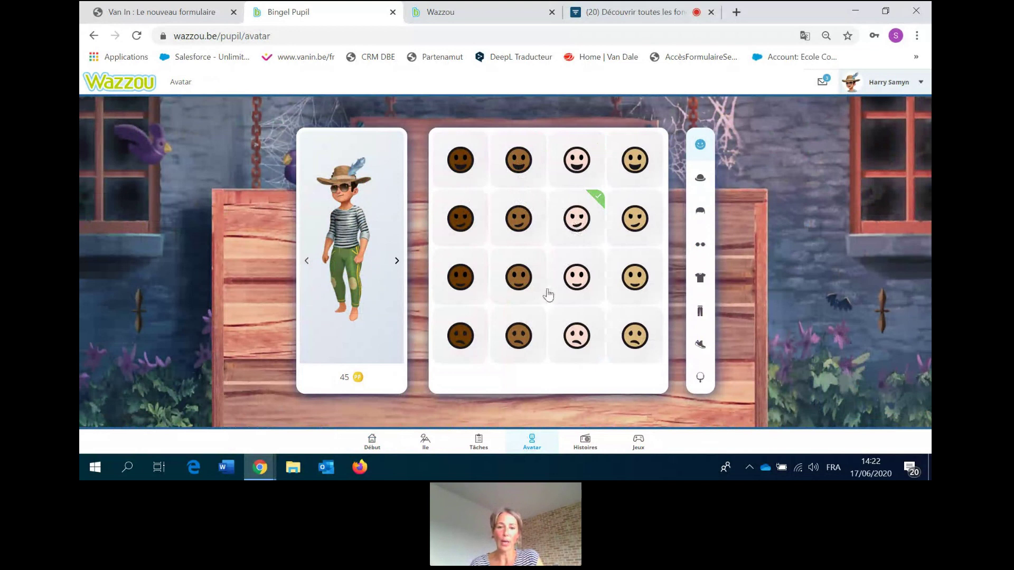
{"action": "left_click", "coordinate": [700, 180]}
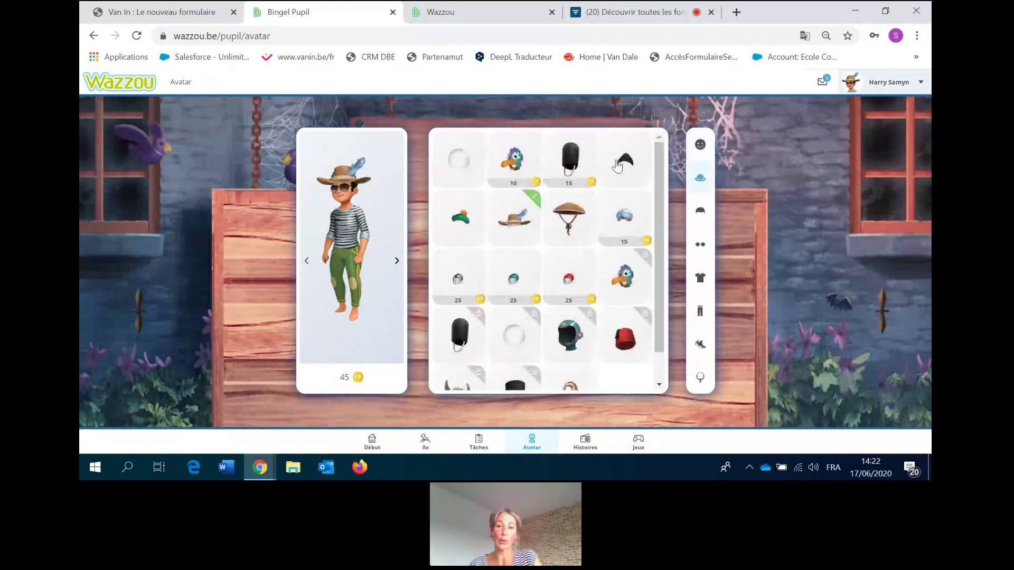
{"action": "left_click", "coordinate": [517, 167]}
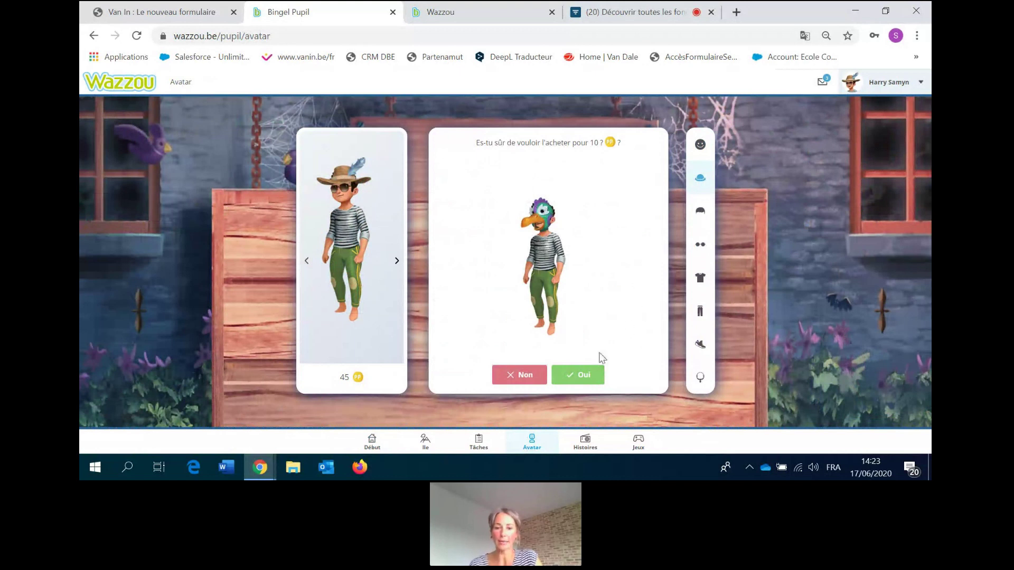
{"action": "left_click", "coordinate": [583, 375]}
Give the avatar red glasses and the brown vest, then revisit skin tones and hats.
{"action": "left_click", "coordinate": [699, 247]}
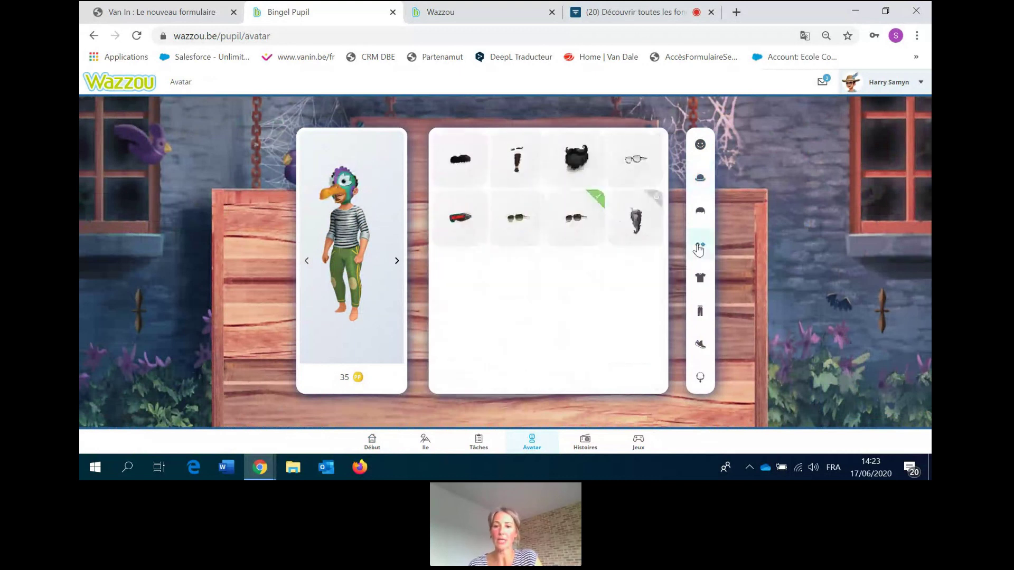
{"action": "left_click", "coordinate": [459, 217]}
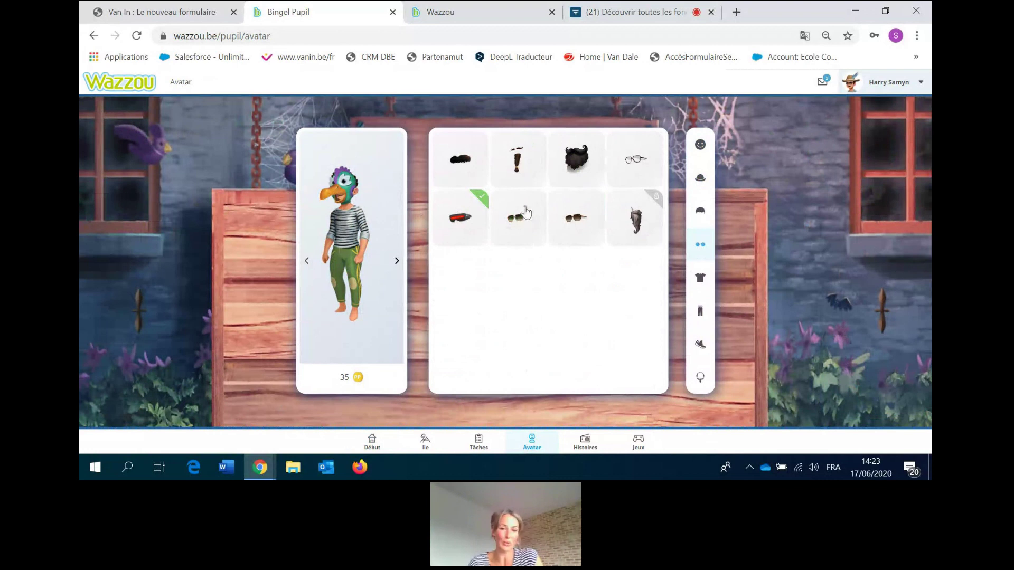
{"action": "left_click", "coordinate": [699, 280]}
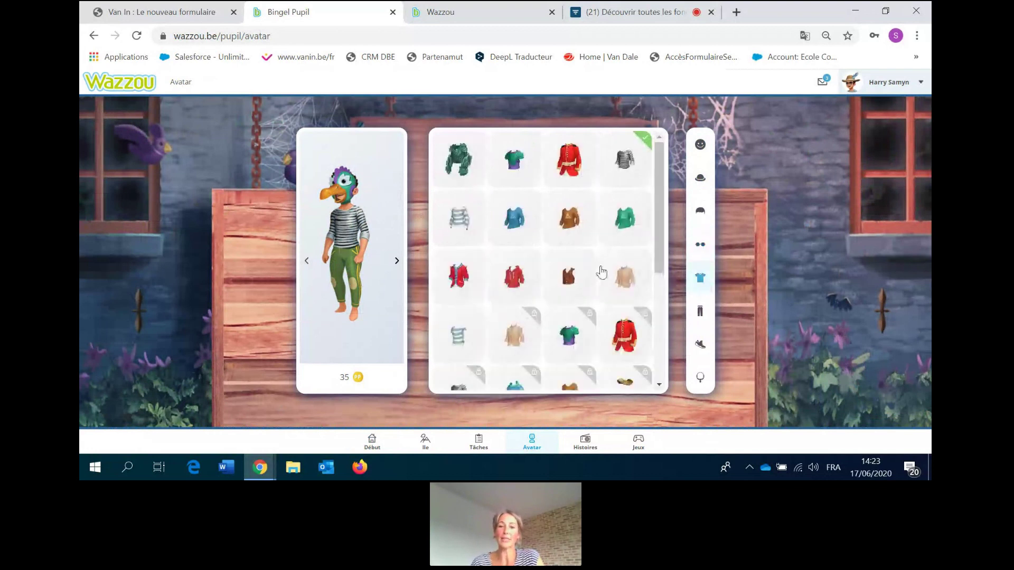
{"action": "left_click", "coordinate": [570, 279]}
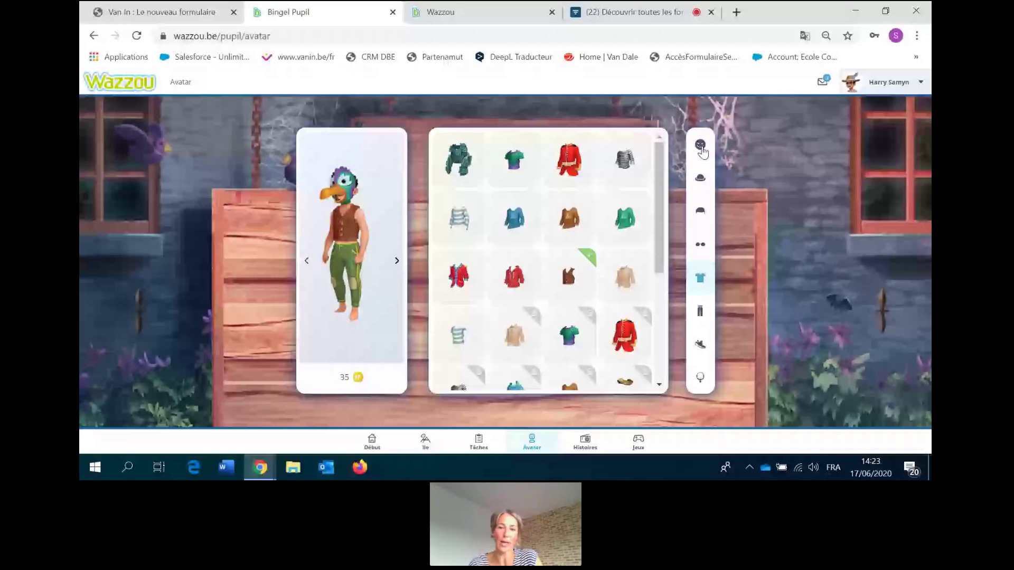
{"action": "left_click", "coordinate": [701, 148]}
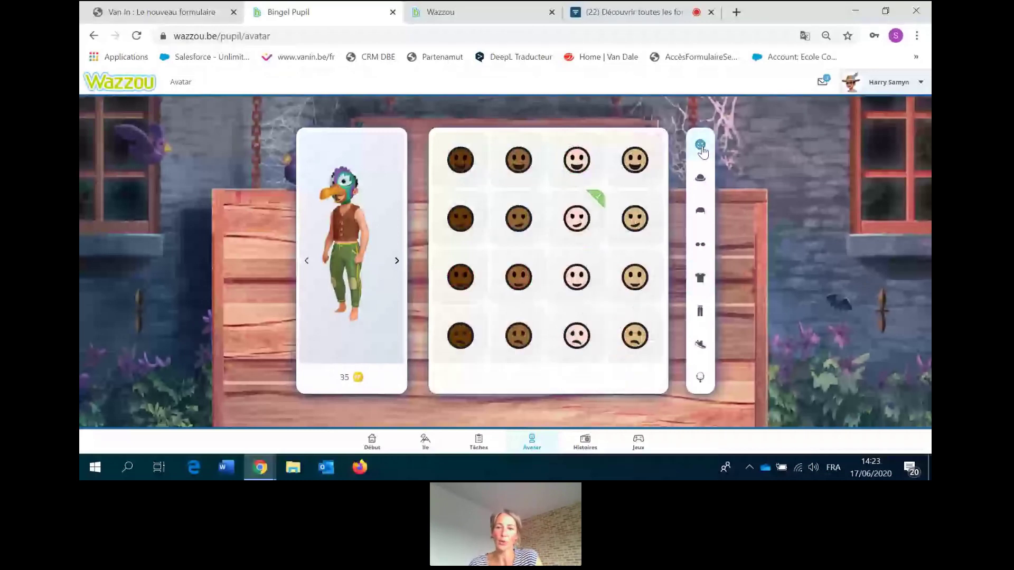
{"action": "left_click", "coordinate": [700, 180]}
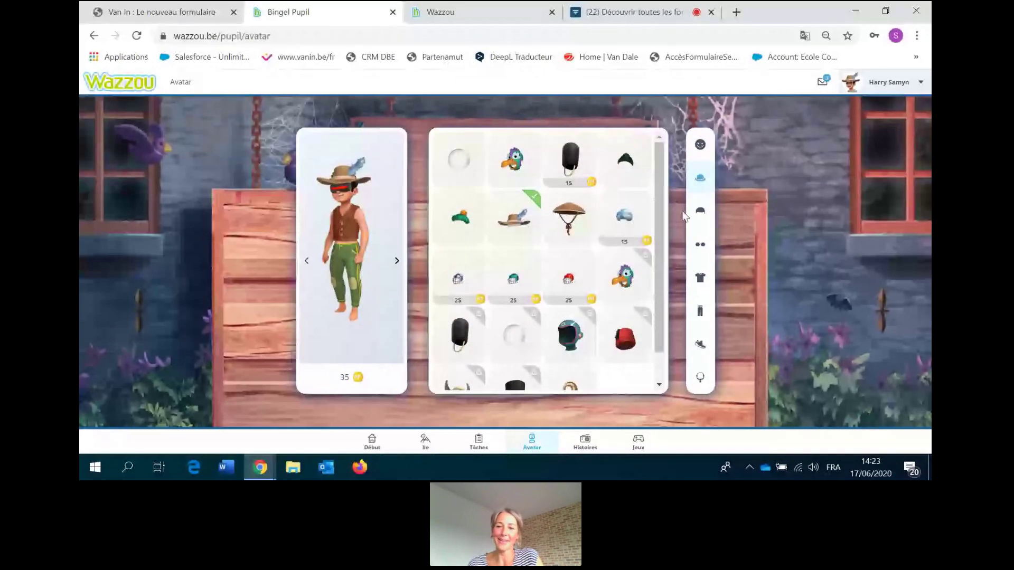
Swap the avatar's red visor for sunglasses, browse trousers, then go to the Jeux page.
{"action": "left_click", "coordinate": [700, 244]}
{"action": "left_click", "coordinate": [528, 221]}
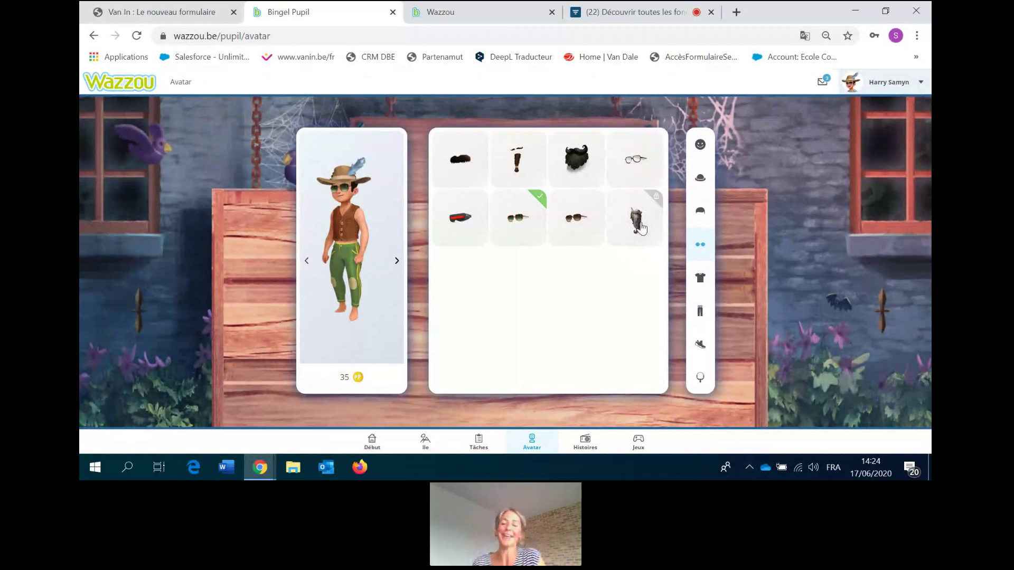
{"action": "left_click", "coordinate": [700, 311]}
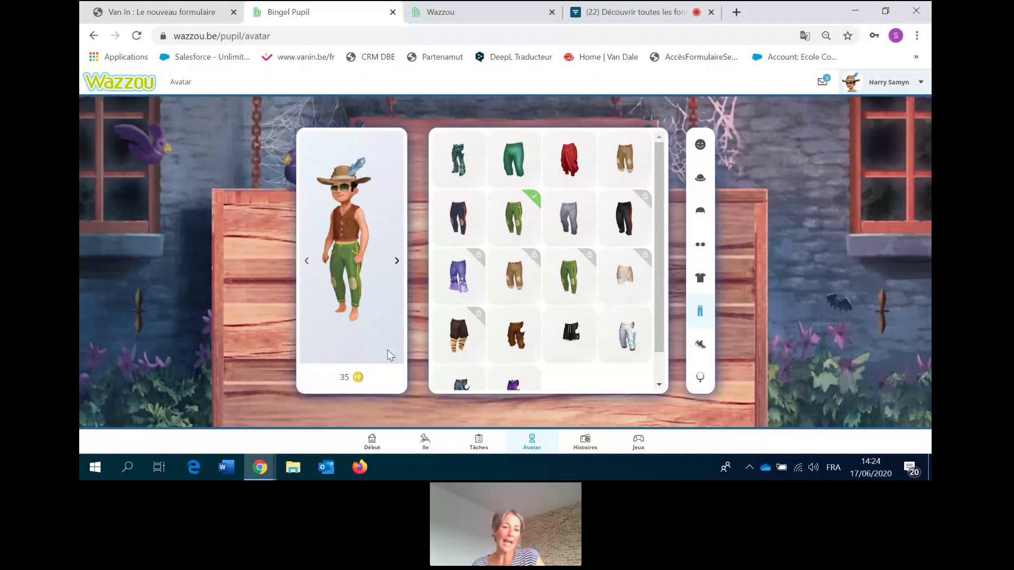
{"action": "left_click", "coordinate": [638, 445]}
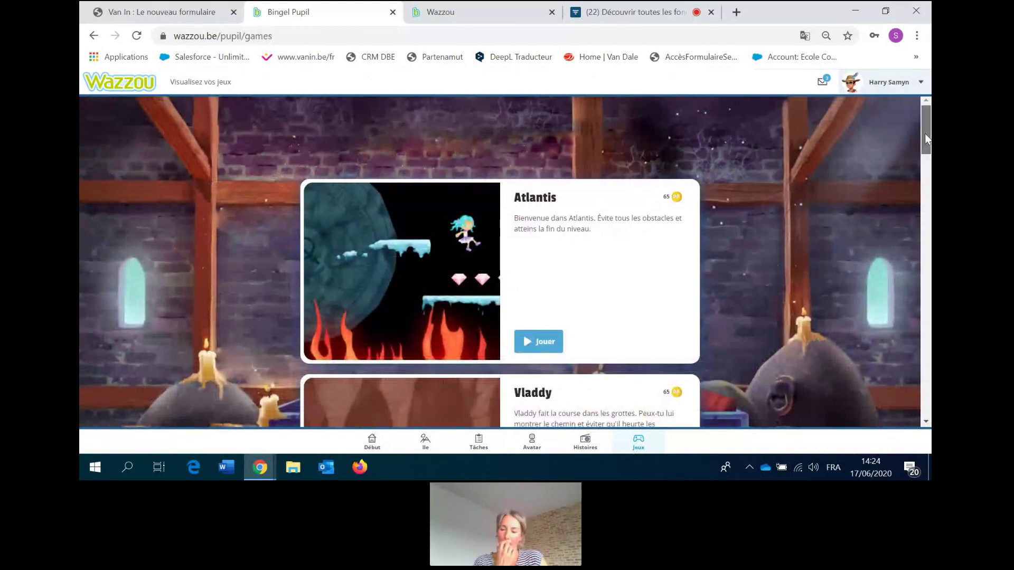
Scroll down to games like Pirate, Astroman and Au cirque !, then go to the island map.
{"action": "left_click_drag", "start_coordinate": [926, 133], "coordinate": [925, 141]}
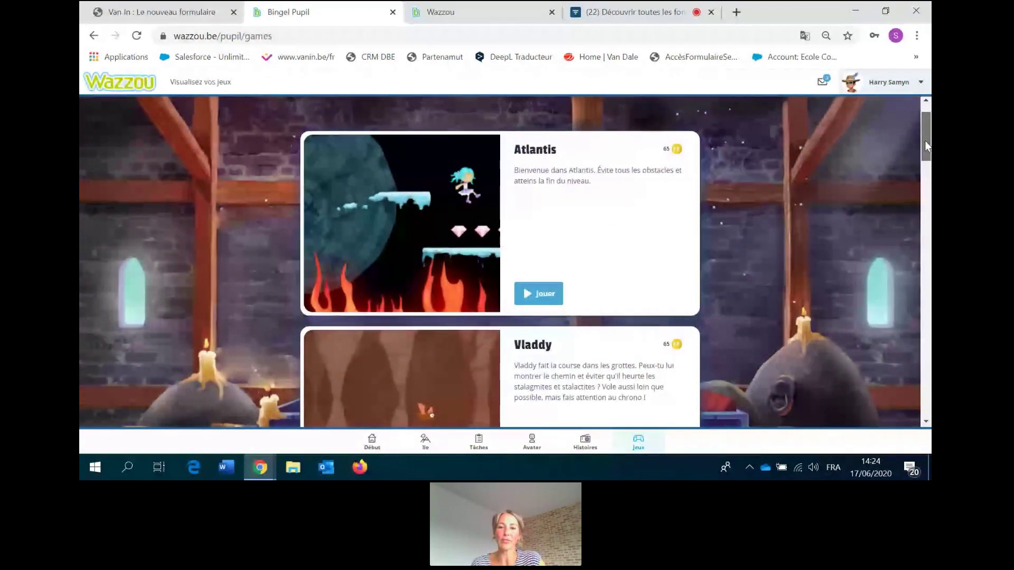
{"action": "left_click_drag", "start_coordinate": [924, 140], "coordinate": [924, 147]}
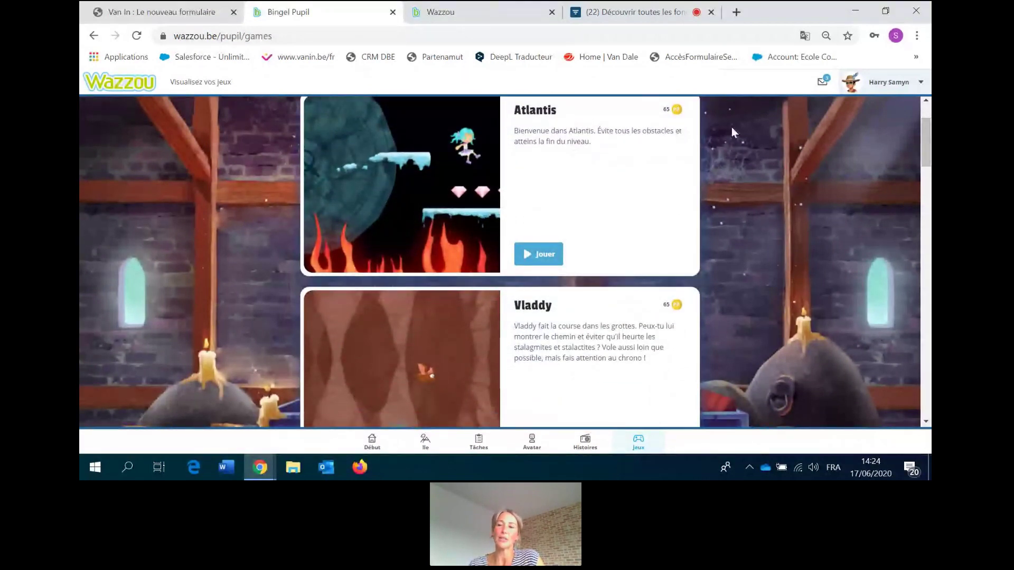
{"action": "left_click_drag", "start_coordinate": [924, 147], "coordinate": [917, 256]}
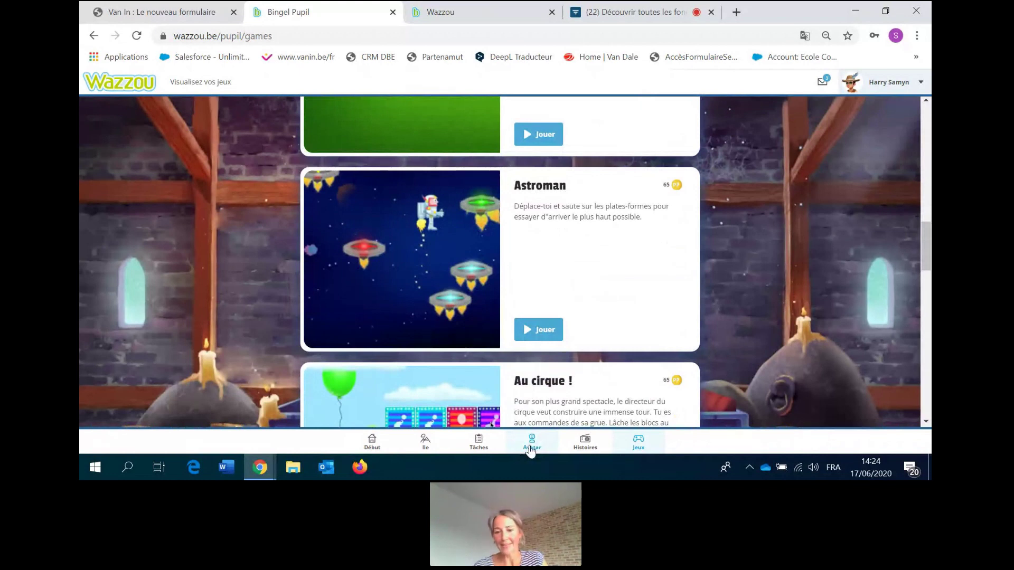
{"action": "left_click", "coordinate": [425, 442]}
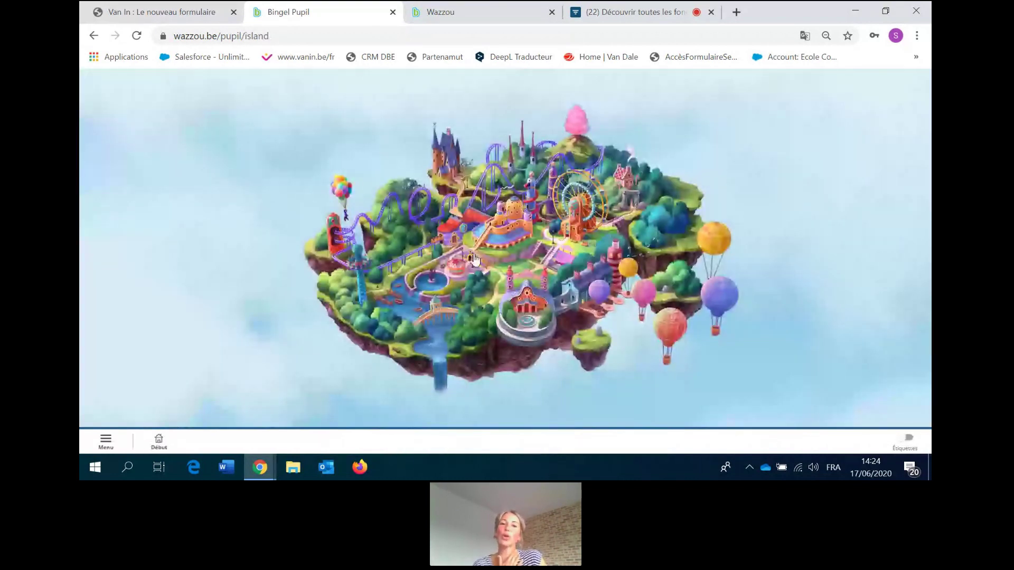
Show area labels and start J'écris le son [o] in Exercices d'orthographe 4, Travail sur les sons.
{"action": "left_click", "coordinate": [904, 438]}
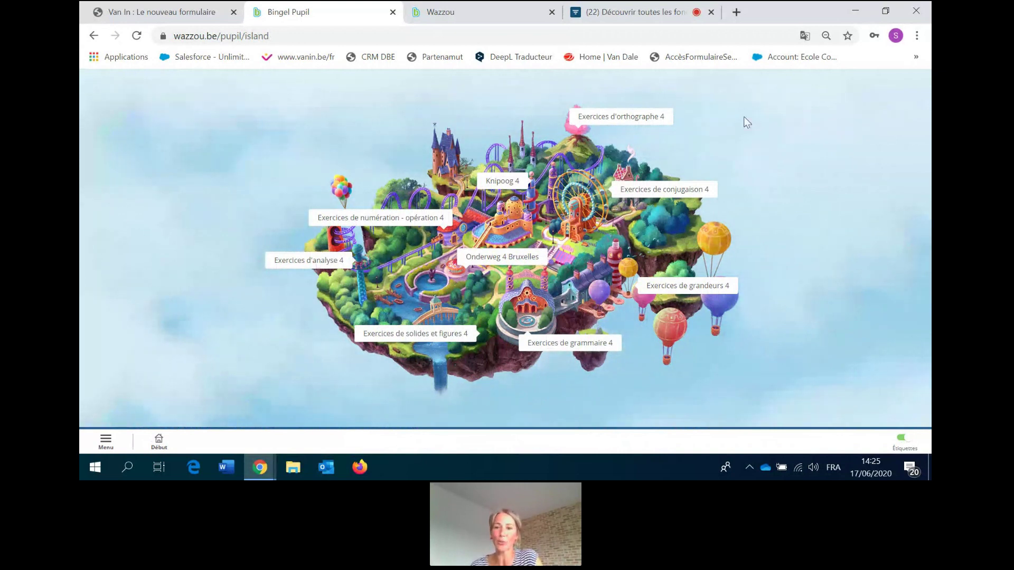
{"action": "left_click", "coordinate": [628, 120]}
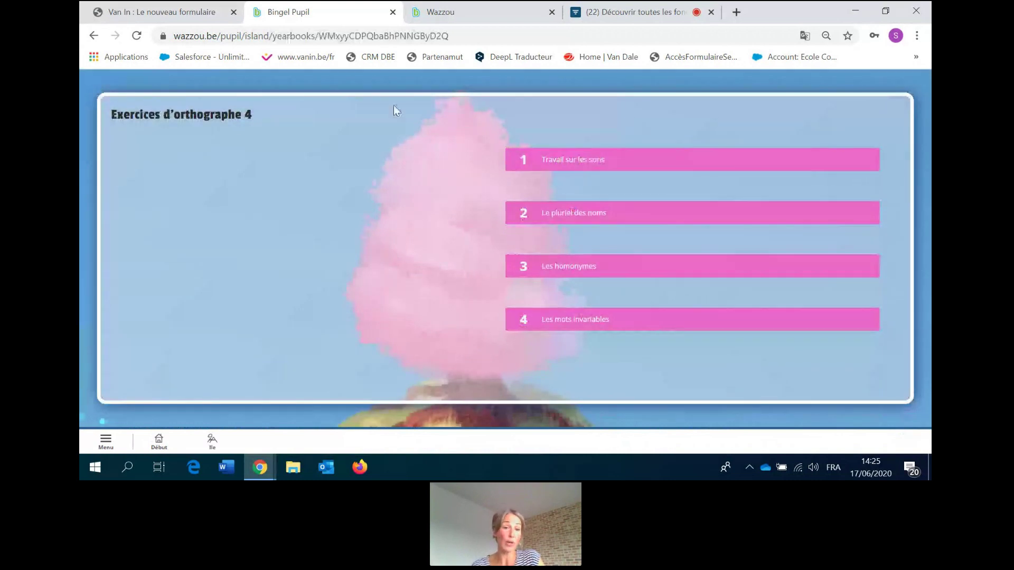
{"action": "left_click", "coordinate": [565, 160]}
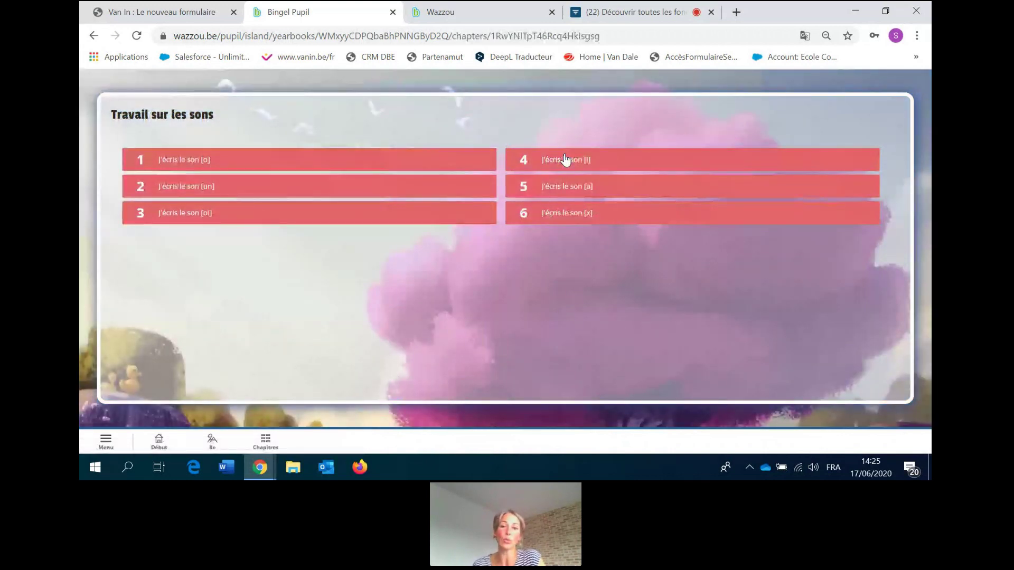
{"action": "left_click", "coordinate": [174, 158]}
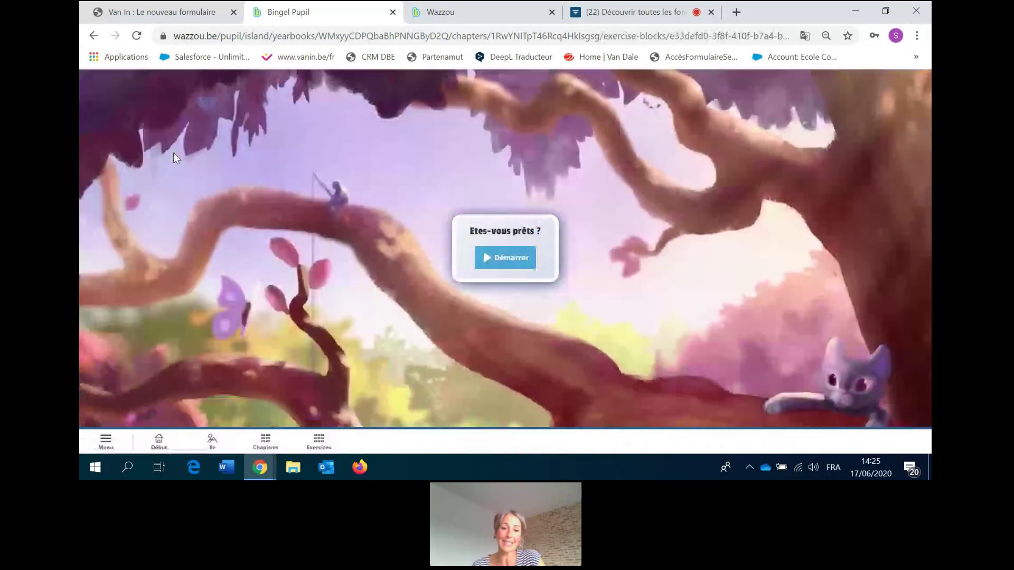
{"action": "left_click", "coordinate": [510, 259]}
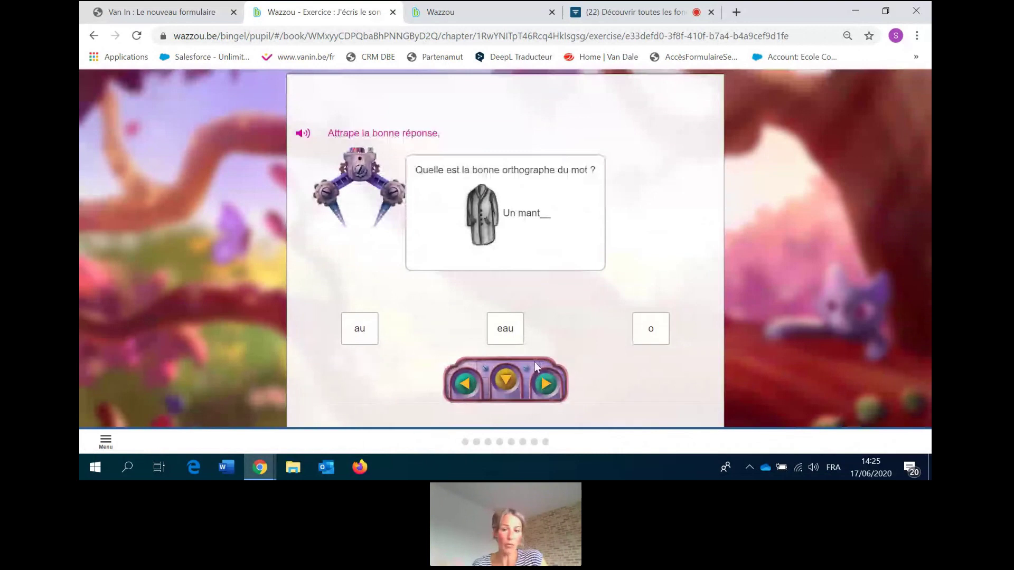
Answer the first [o] spelling questions, retrying with au after the eau answer was wrong.
{"action": "left_click", "coordinate": [548, 385]}
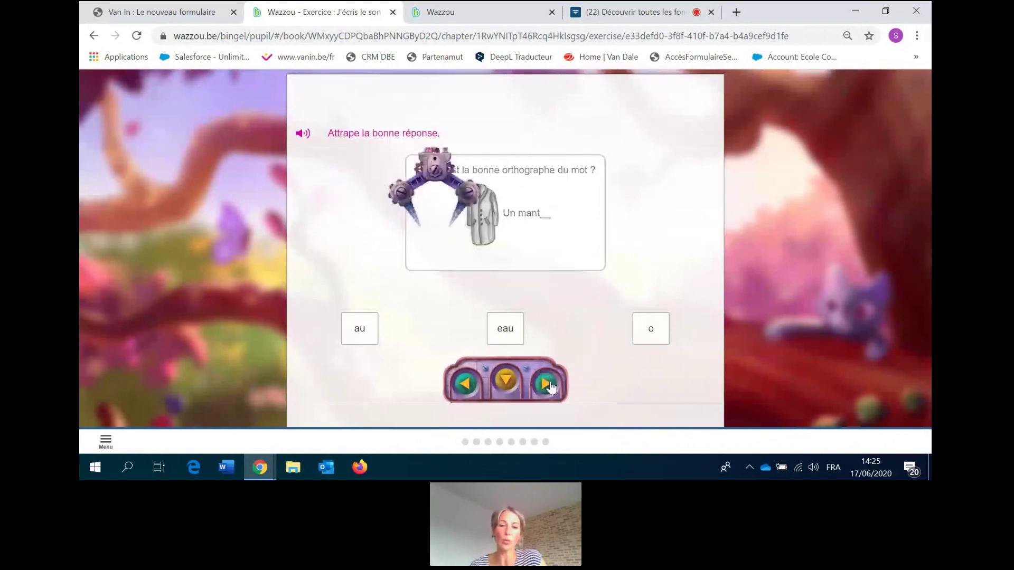
{"action": "left_click", "coordinate": [503, 387]}
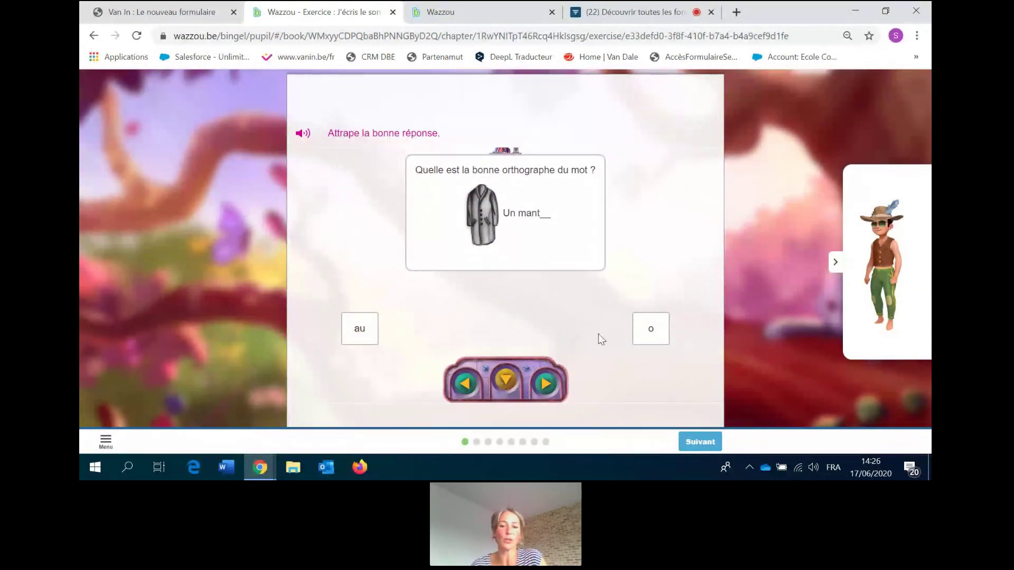
{"action": "left_click", "coordinate": [696, 440]}
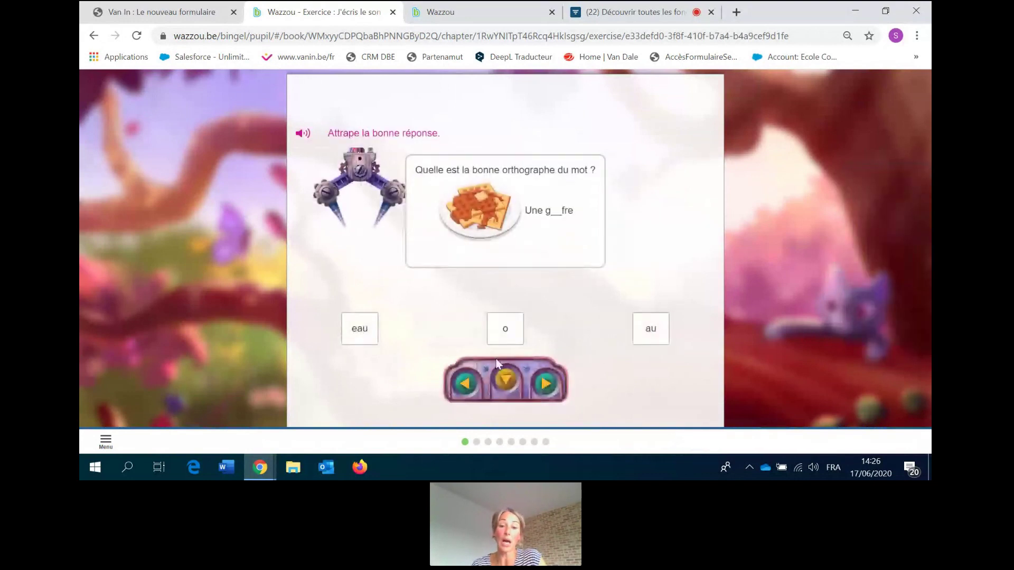
{"action": "left_click", "coordinate": [505, 381]}
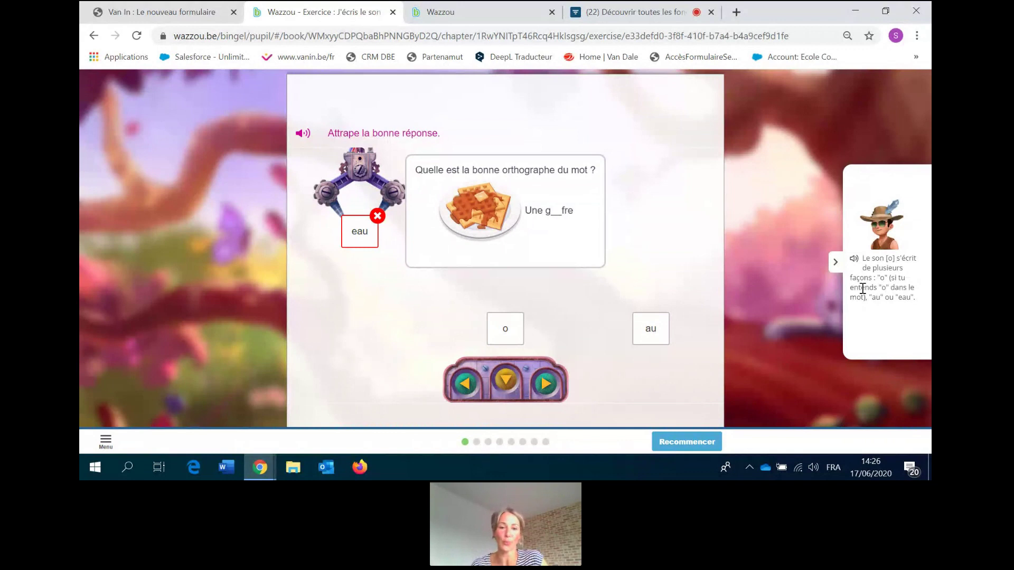
{"action": "left_click", "coordinate": [684, 443]}
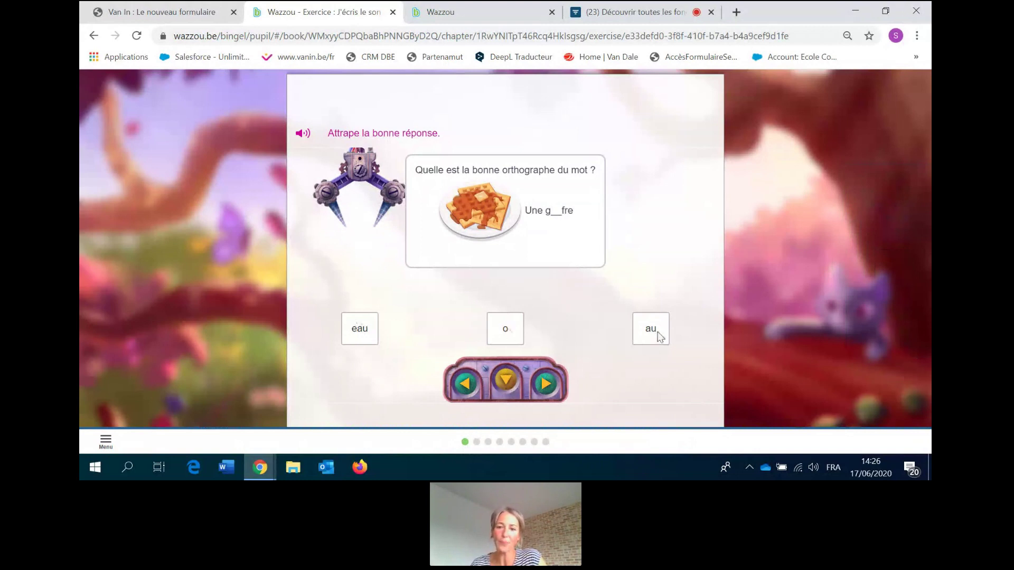
{"action": "left_click", "coordinate": [547, 384]}
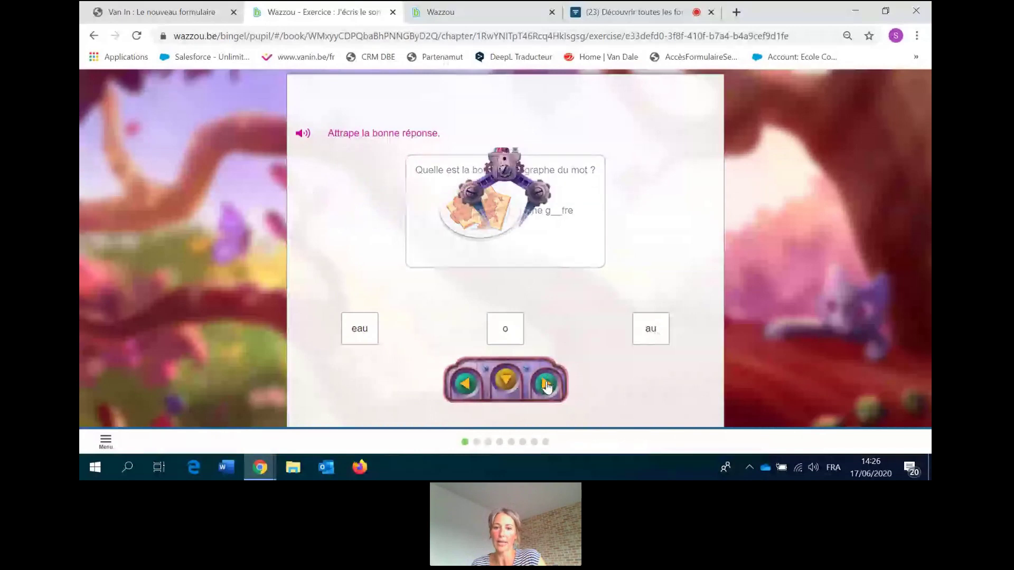
{"action": "left_click", "coordinate": [547, 384]}
{"action": "left_click", "coordinate": [506, 381]}
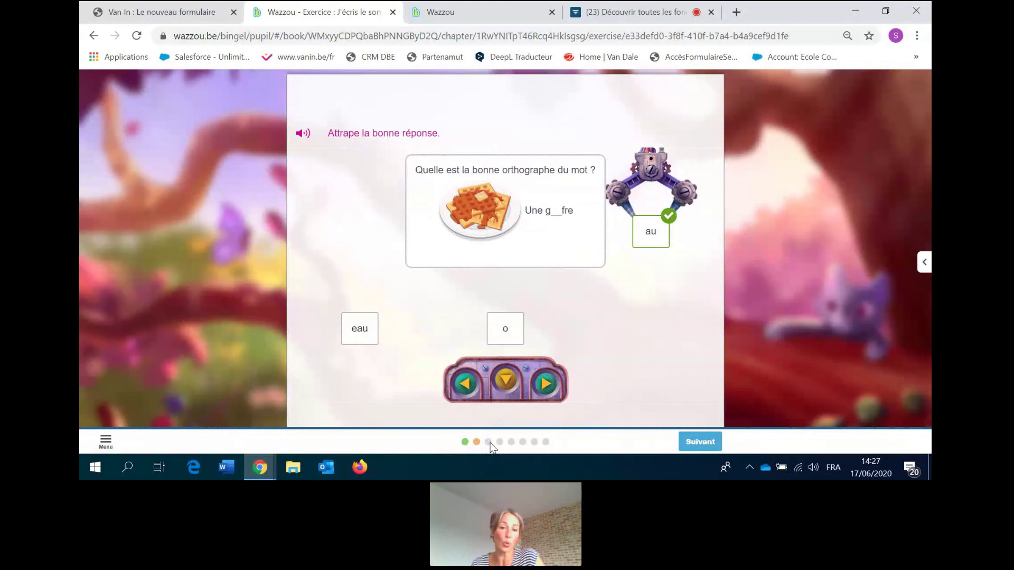
{"action": "left_click", "coordinate": [702, 443]}
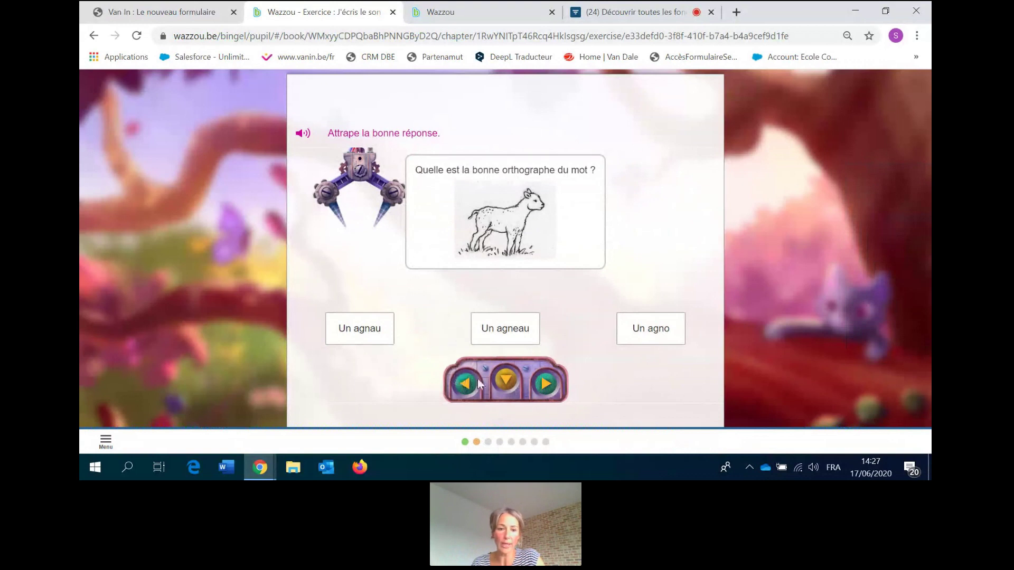
Answer the lamb question, retrying with Un agno after Un agnau, then leave via Menu.
{"action": "left_click", "coordinate": [506, 381]}
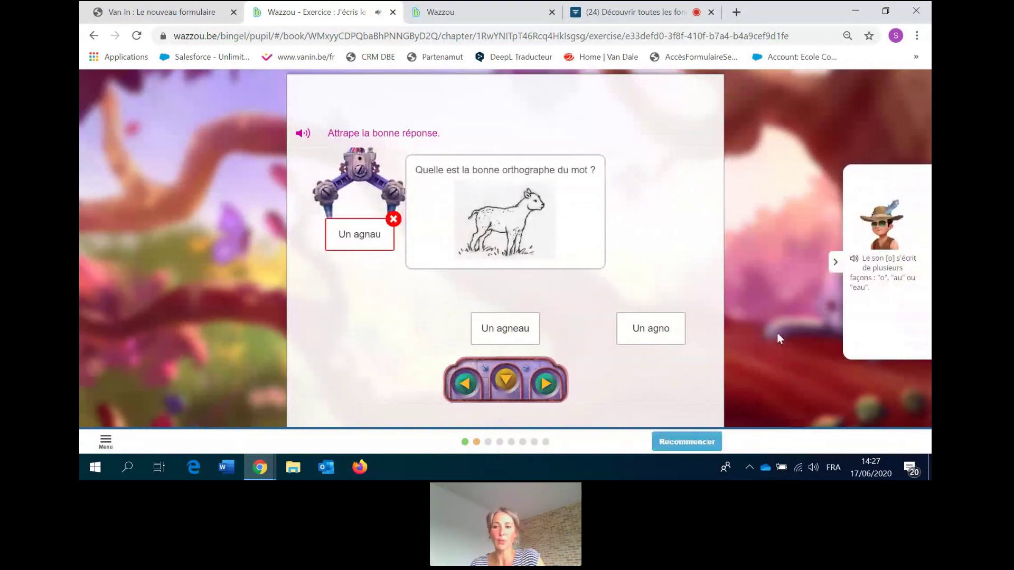
{"action": "left_click", "coordinate": [677, 441]}
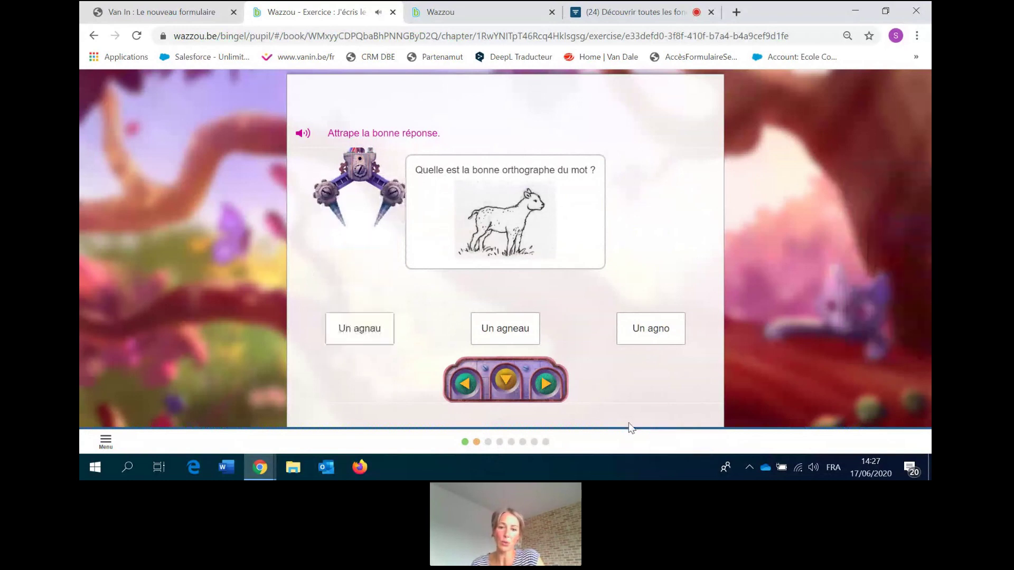
{"action": "left_click", "coordinate": [539, 386]}
{"action": "left_click", "coordinate": [540, 385]}
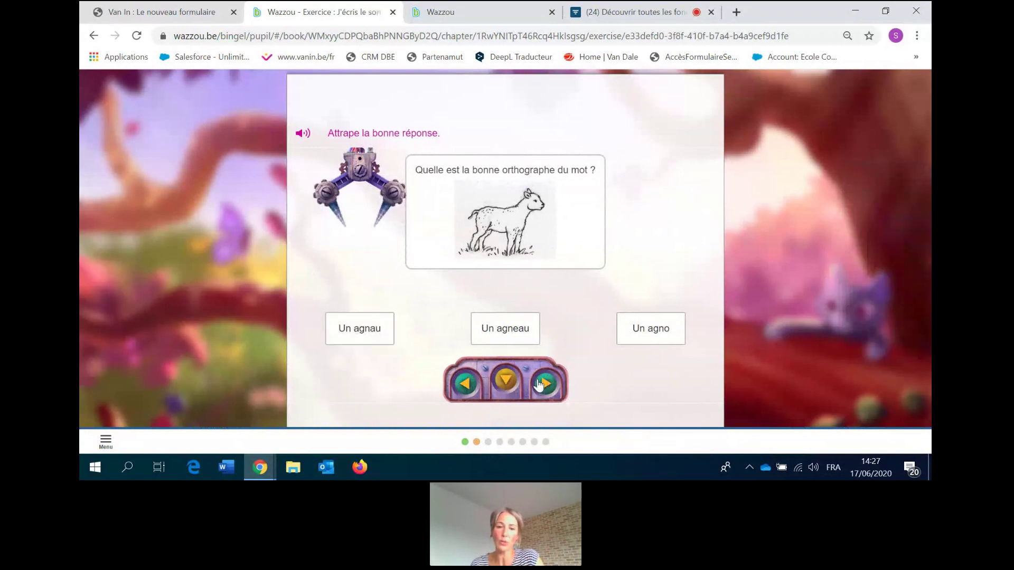
{"action": "left_click", "coordinate": [505, 379]}
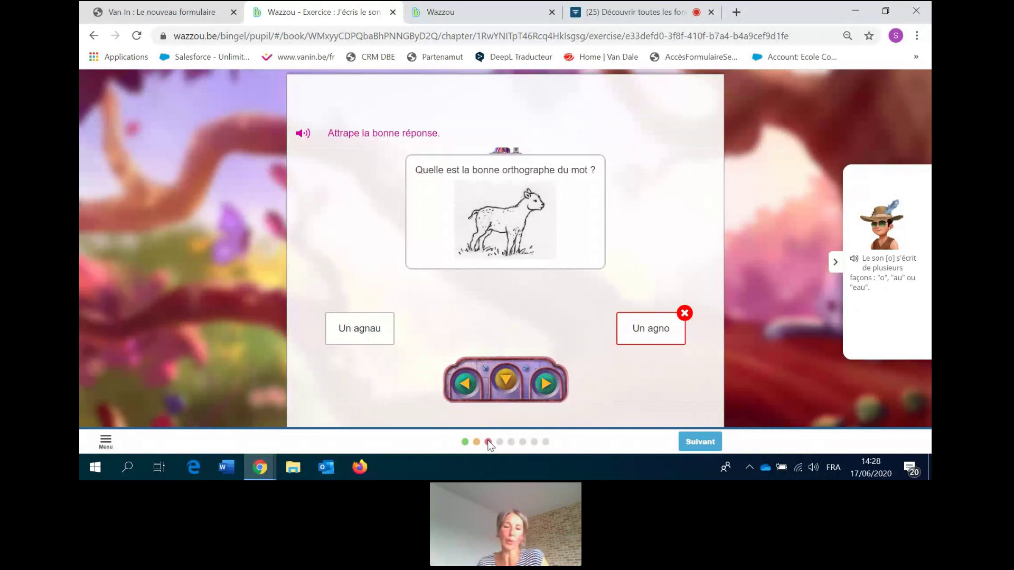
{"action": "left_click", "coordinate": [691, 443]}
{"action": "left_click", "coordinate": [106, 440]}
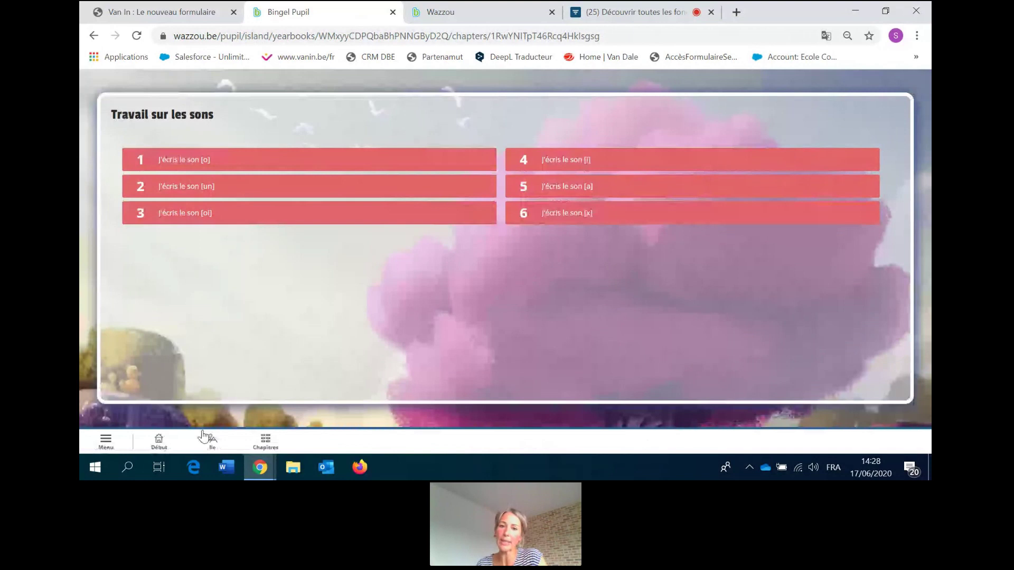
Start the first Lire et ordonner des grands nombres exercise from Exercices de numération - opération 4.
{"action": "left_click", "coordinate": [205, 439]}
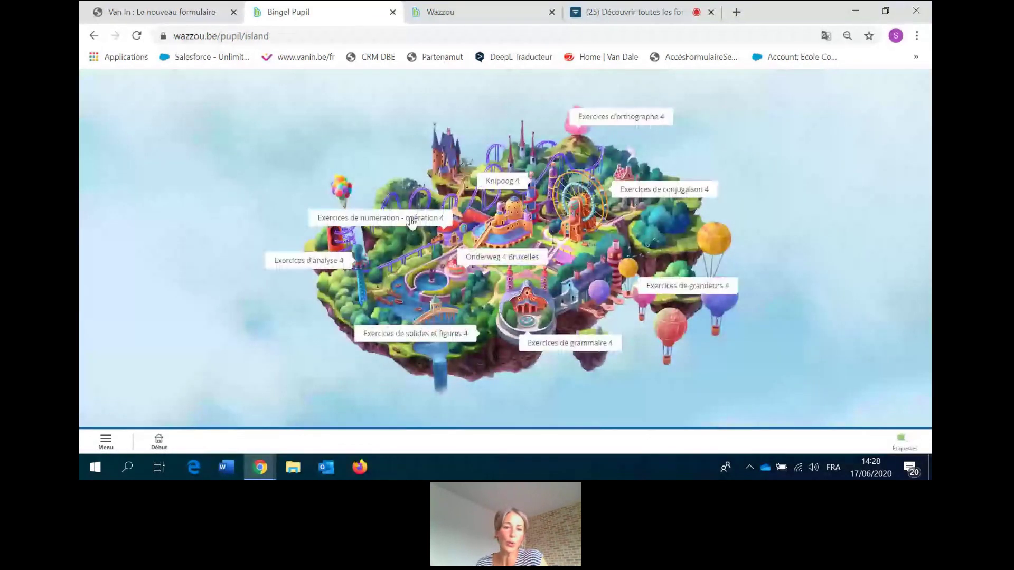
{"action": "left_click", "coordinate": [412, 222]}
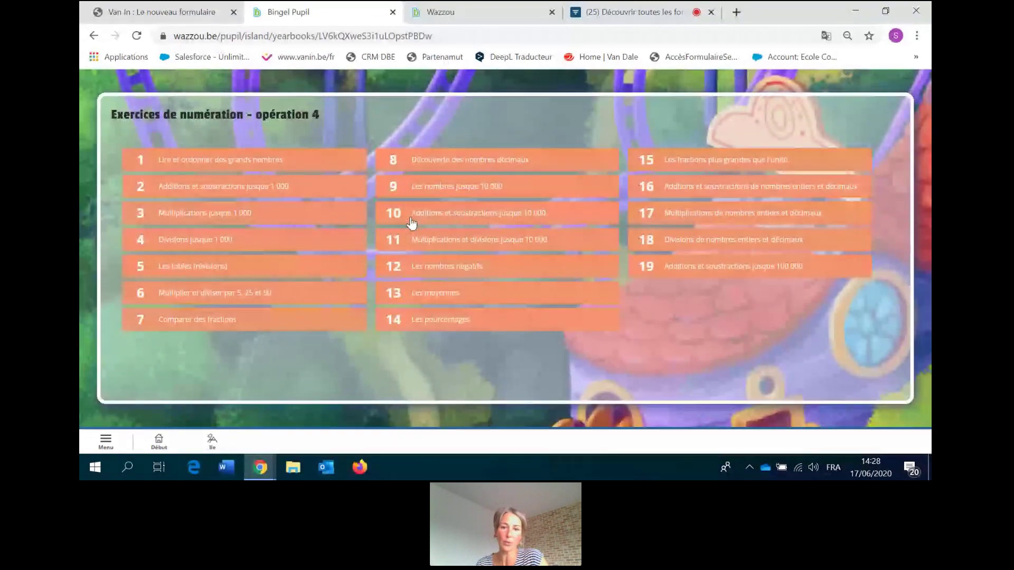
{"action": "left_click", "coordinate": [231, 164]}
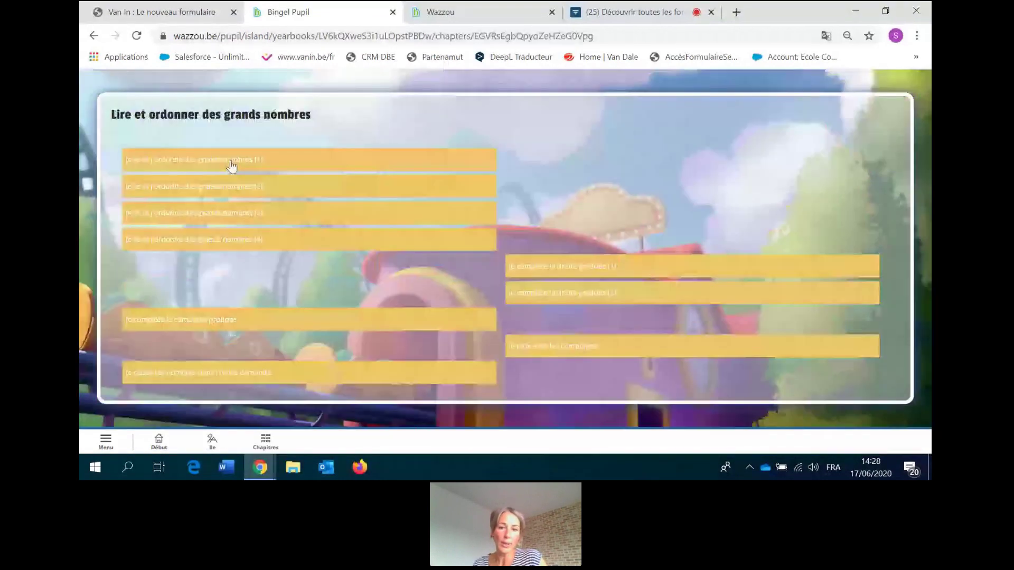
{"action": "left_click", "coordinate": [230, 163]}
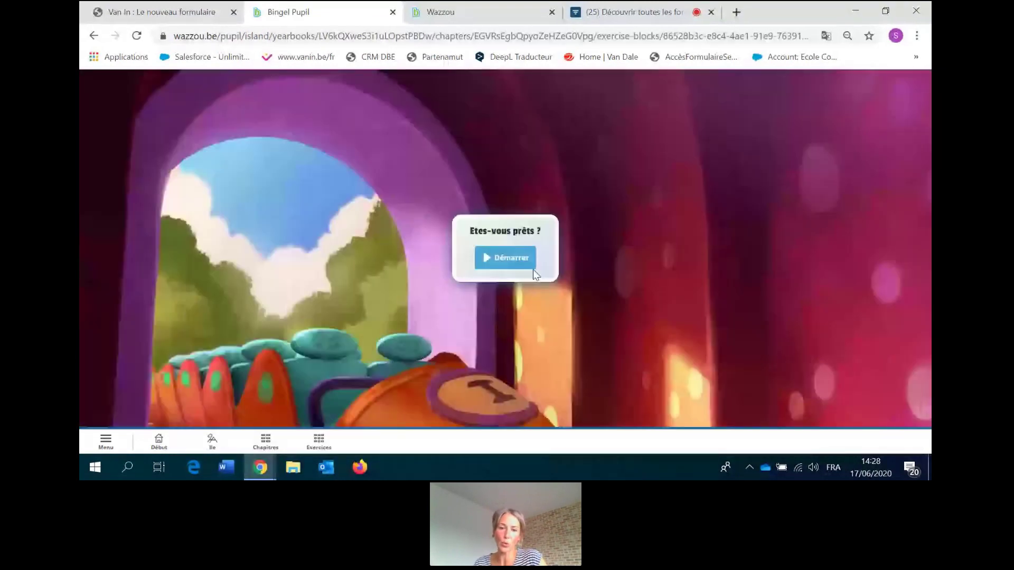
{"action": "left_click", "coordinate": [530, 267]}
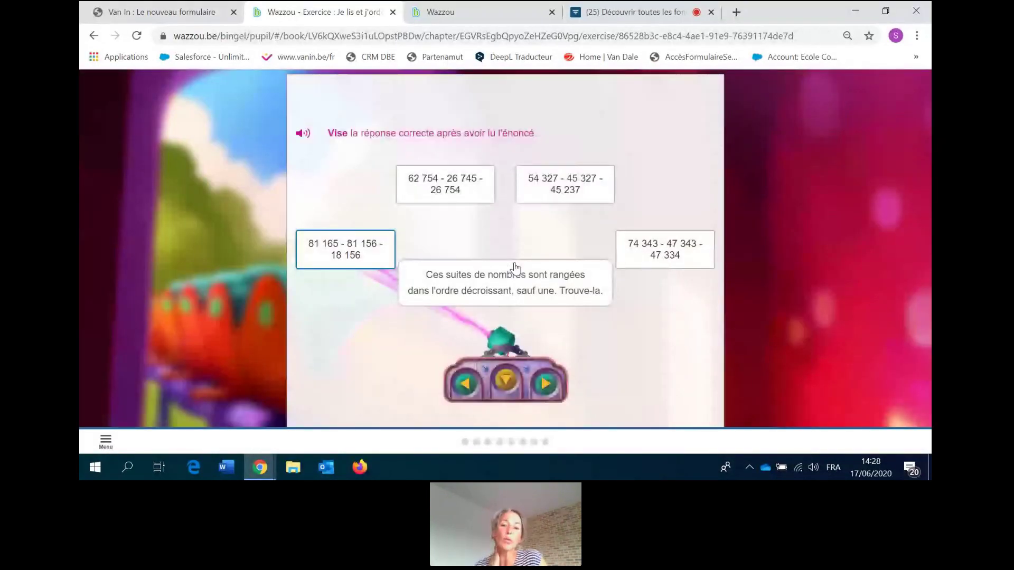
Aim across the number sequences and fire at 54 327 as the answer.
{"action": "left_click", "coordinate": [543, 385]}
{"action": "left_click", "coordinate": [544, 385]}
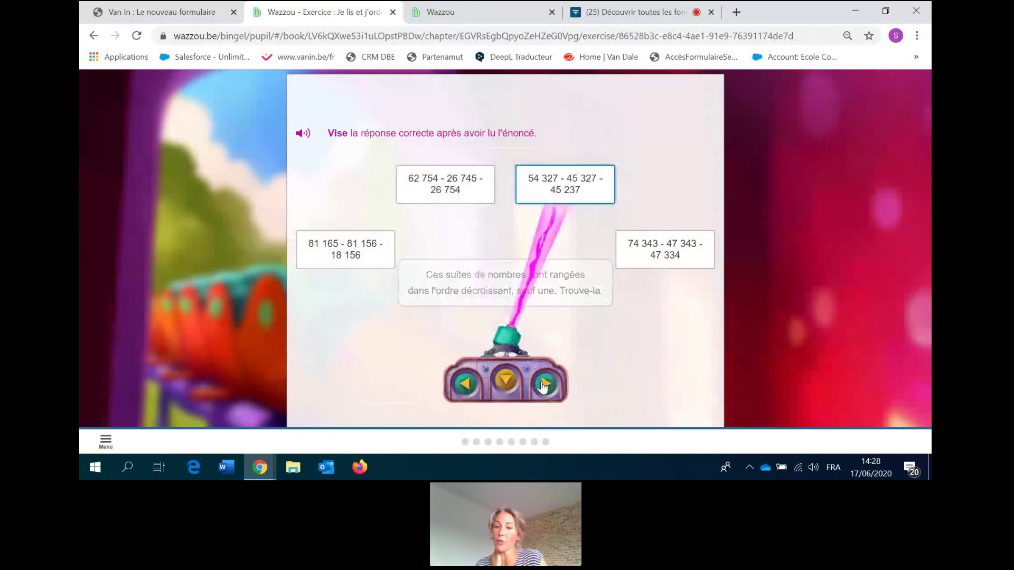
{"action": "left_click", "coordinate": [544, 385]}
{"action": "left_click", "coordinate": [465, 384]}
{"action": "left_click", "coordinate": [506, 380]}
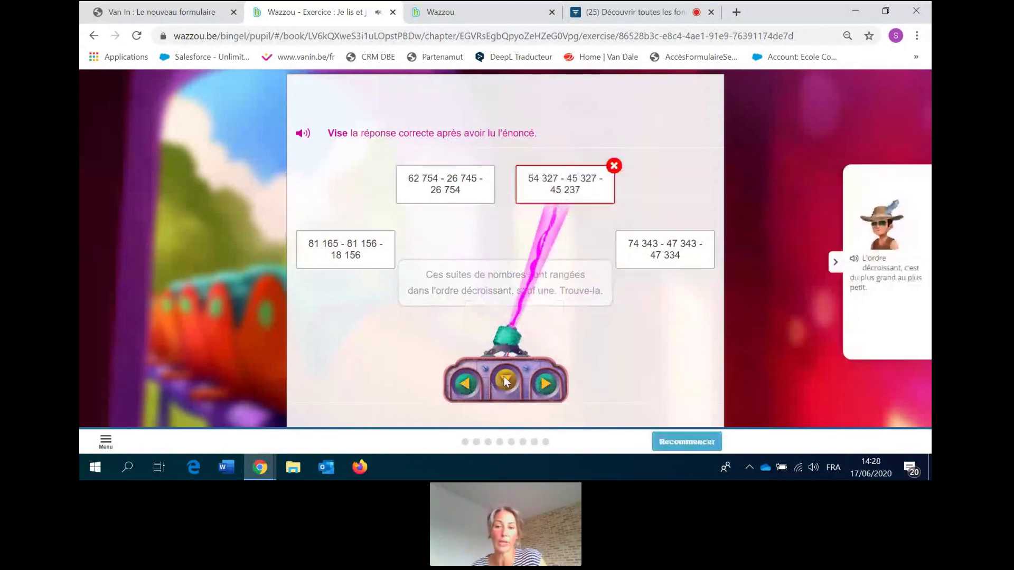
Restart the exercise, then quit it via Menu > Quitter and return to the island map.
{"action": "left_click", "coordinate": [687, 441]}
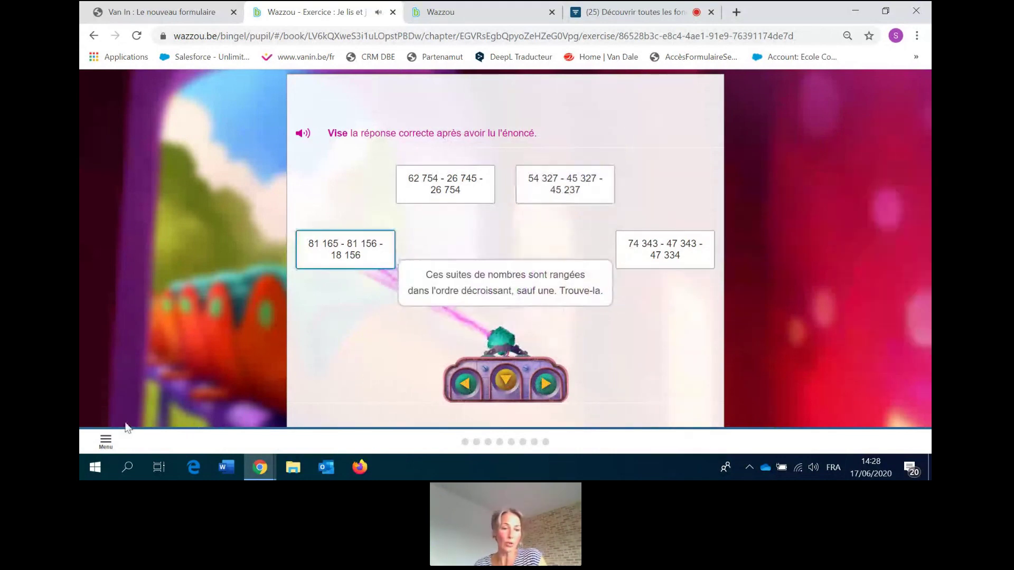
{"action": "left_click", "coordinate": [105, 441]}
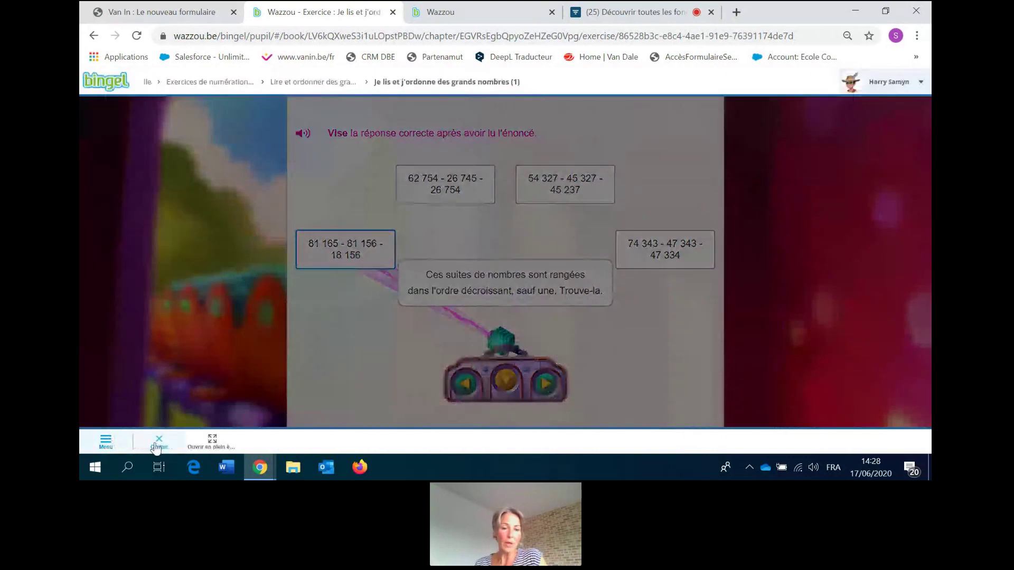
{"action": "left_click", "coordinate": [158, 443]}
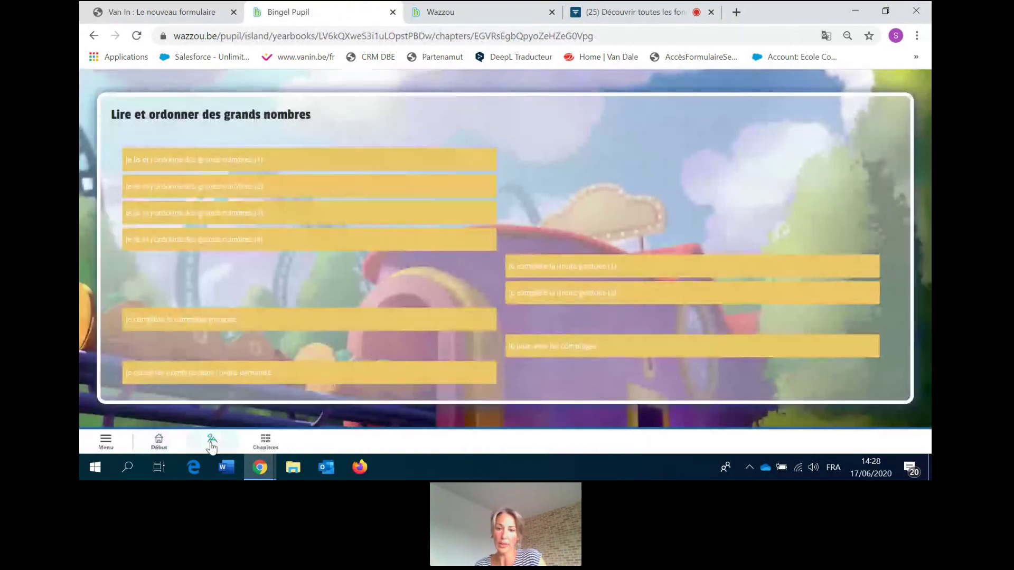
{"action": "left_click", "coordinate": [212, 442]}
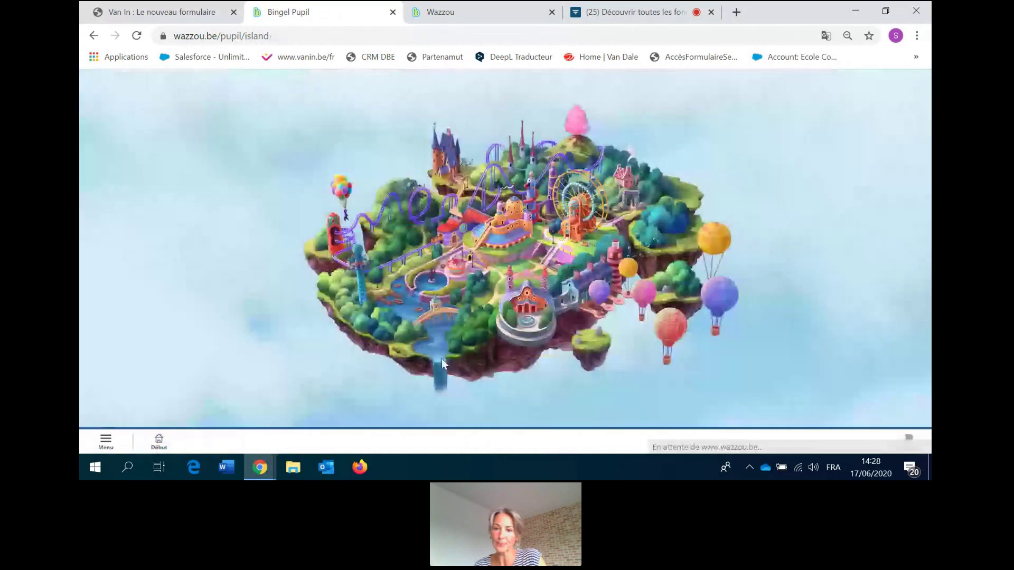
Show the island labels and start the first exercise of the L'infinitif chapter.
{"action": "left_click", "coordinate": [912, 443]}
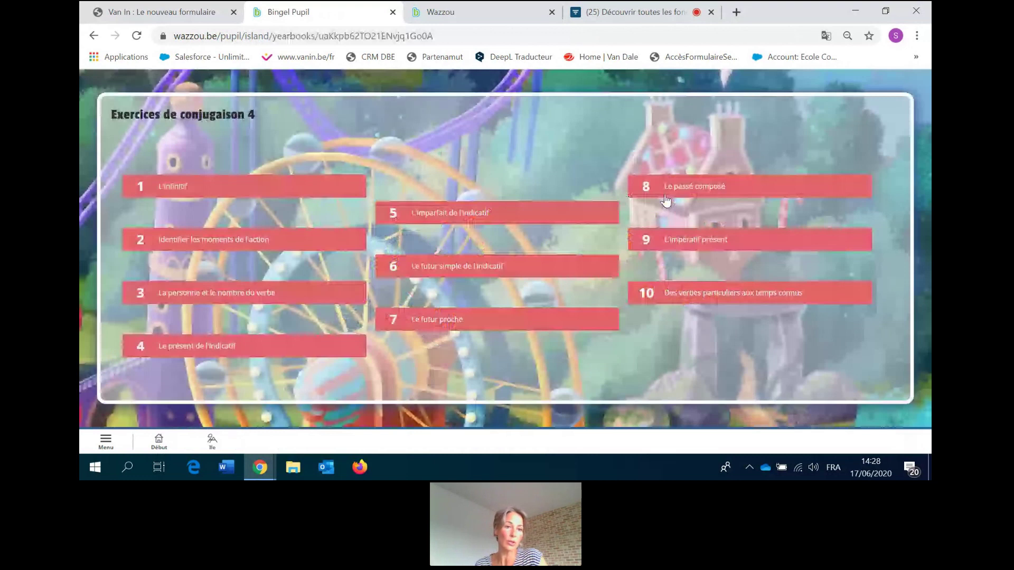
{"action": "left_click", "coordinate": [185, 196]}
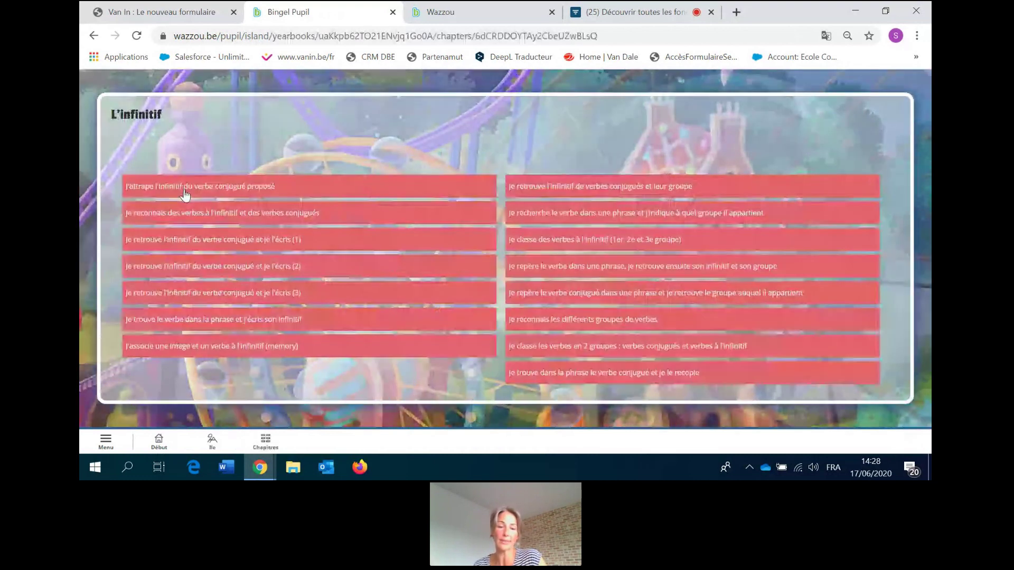
{"action": "left_click", "coordinate": [184, 190]}
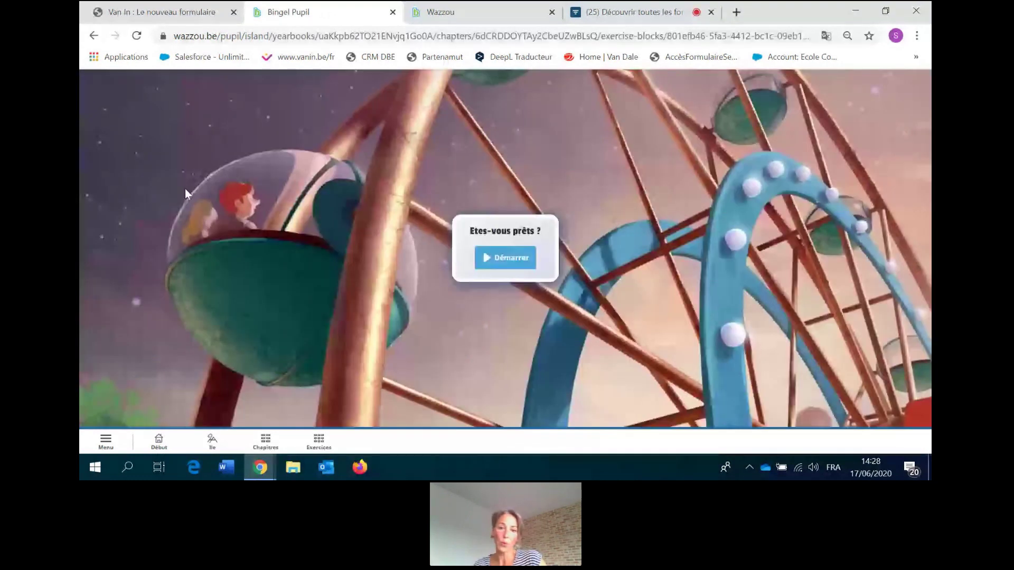
{"action": "left_click", "coordinate": [494, 258]}
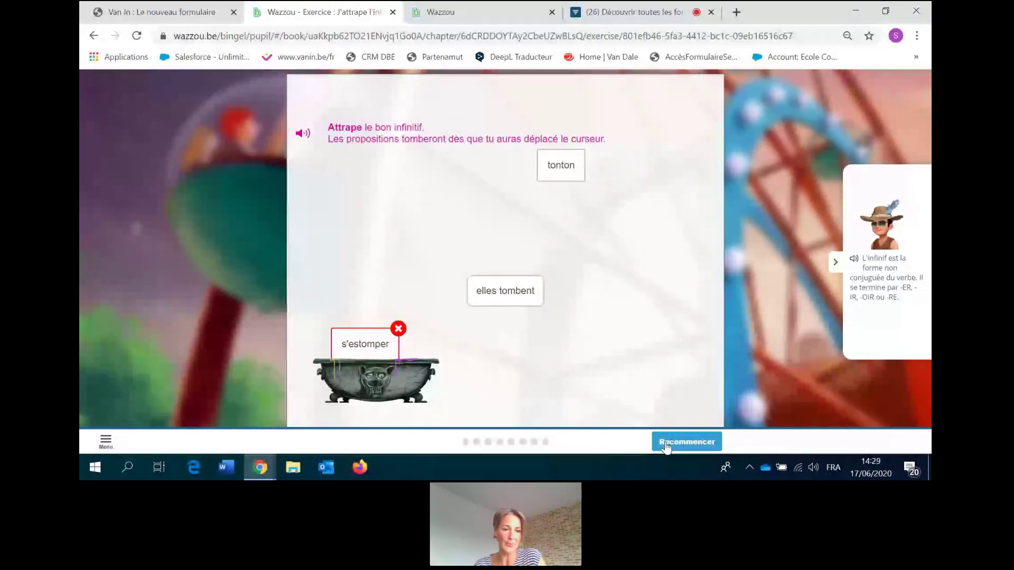
Quit the L'infinitif exercise via Menu > Quitter and go back to the pupil dashboard.
{"action": "left_click", "coordinate": [665, 446]}
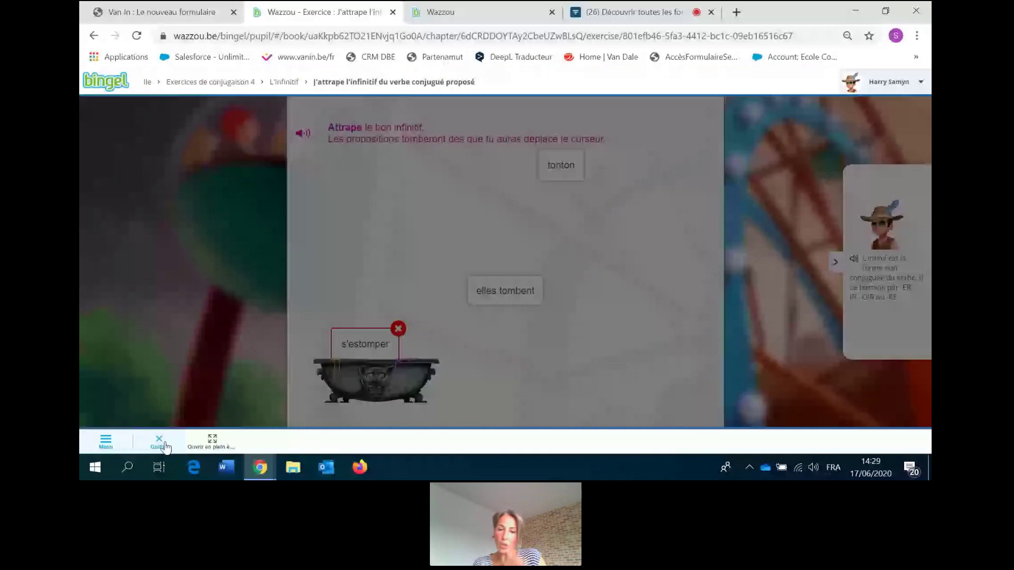
{"action": "left_click", "coordinate": [159, 443]}
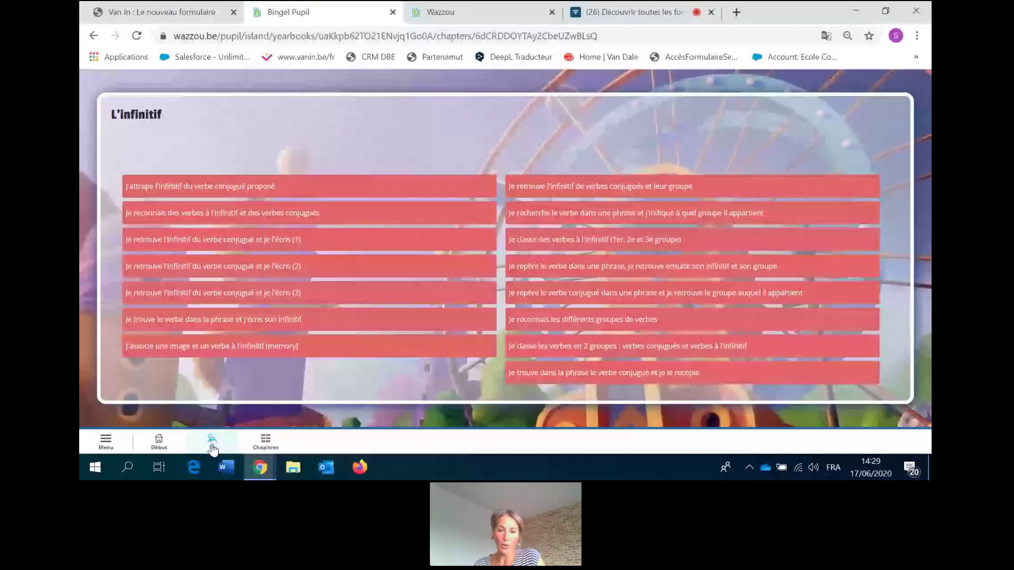
{"action": "left_click", "coordinate": [212, 448]}
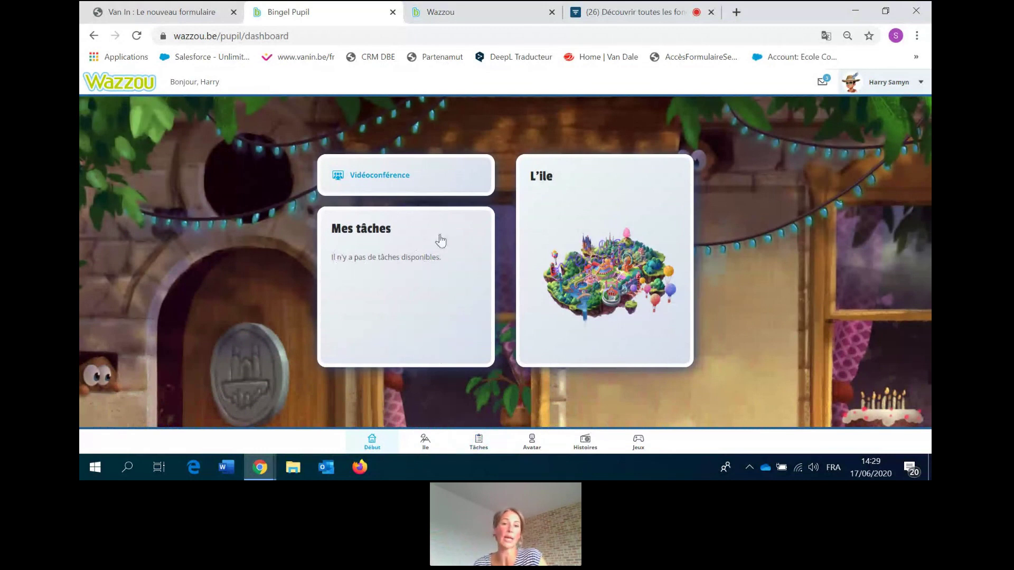
{"action": "left_click", "coordinate": [589, 446]}
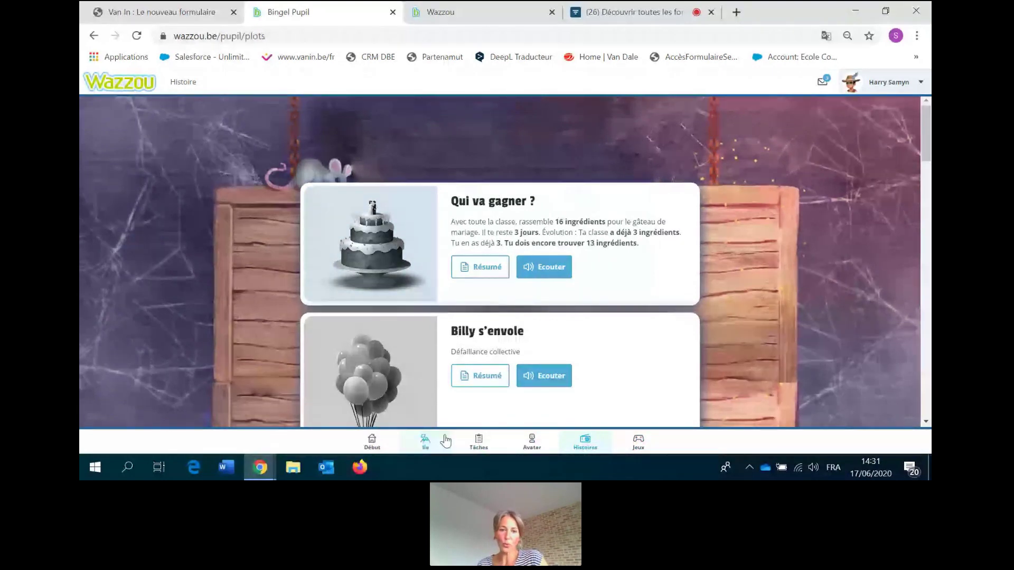
{"action": "left_click", "coordinate": [373, 443]}
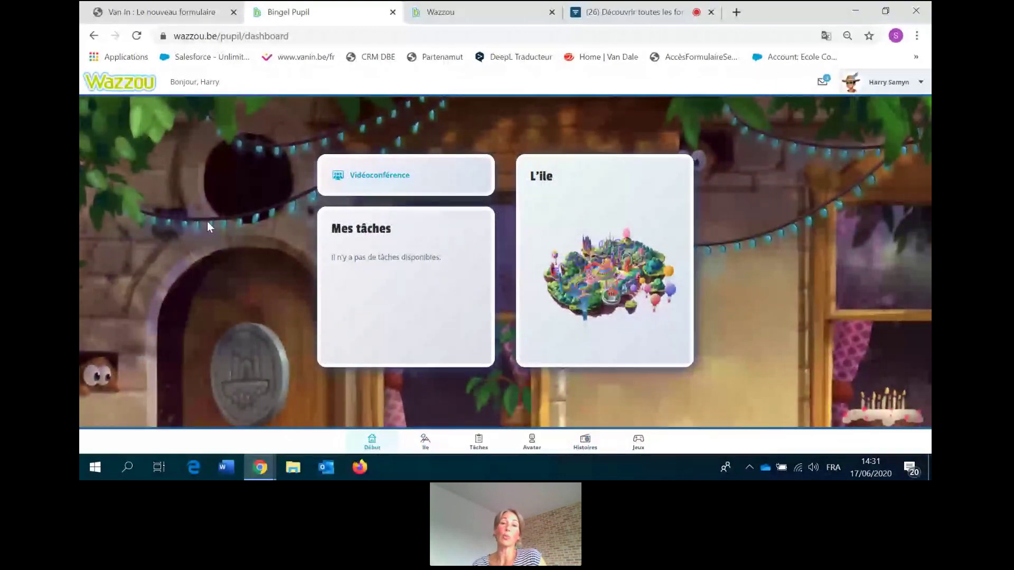
{"action": "left_click", "coordinate": [305, 33]}
In the teacher's tab, close the areas overlay and load the Wazzou welcome page.
{"action": "left_click", "coordinate": [444, 16]}
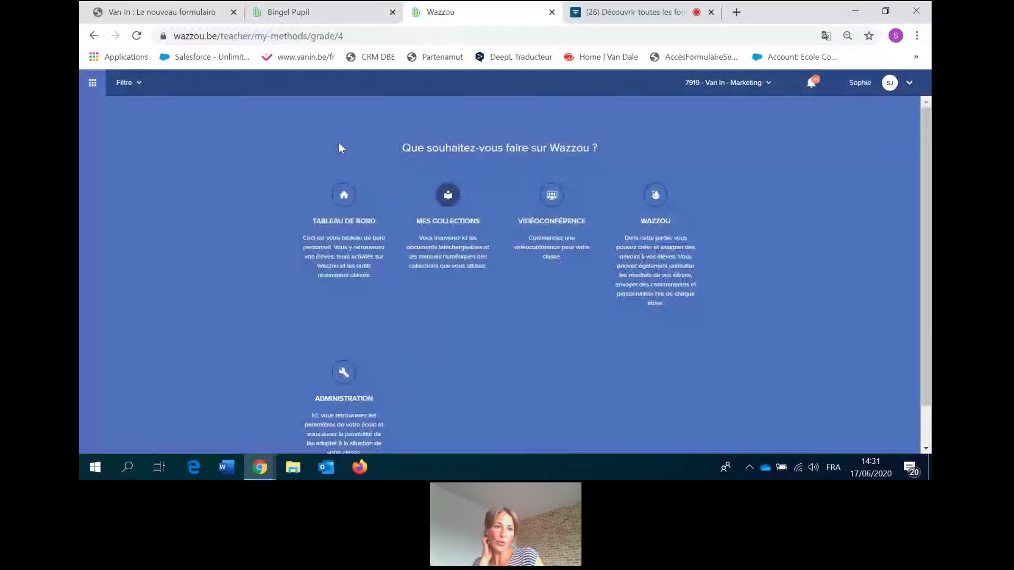
{"action": "left_click", "coordinate": [94, 83]}
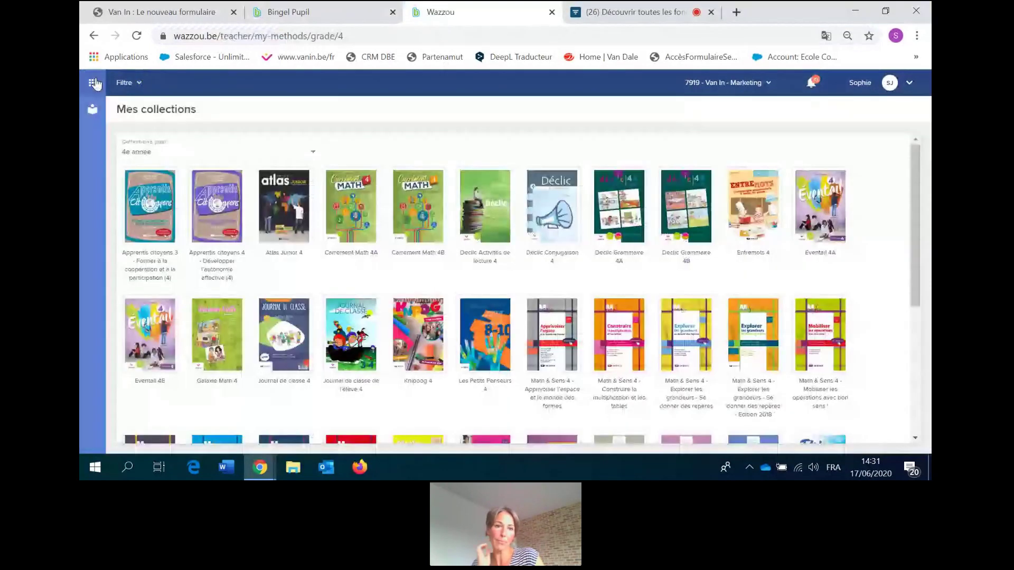
{"action": "left_click", "coordinate": [295, 37]}
{"action": "type", "text": "w"}
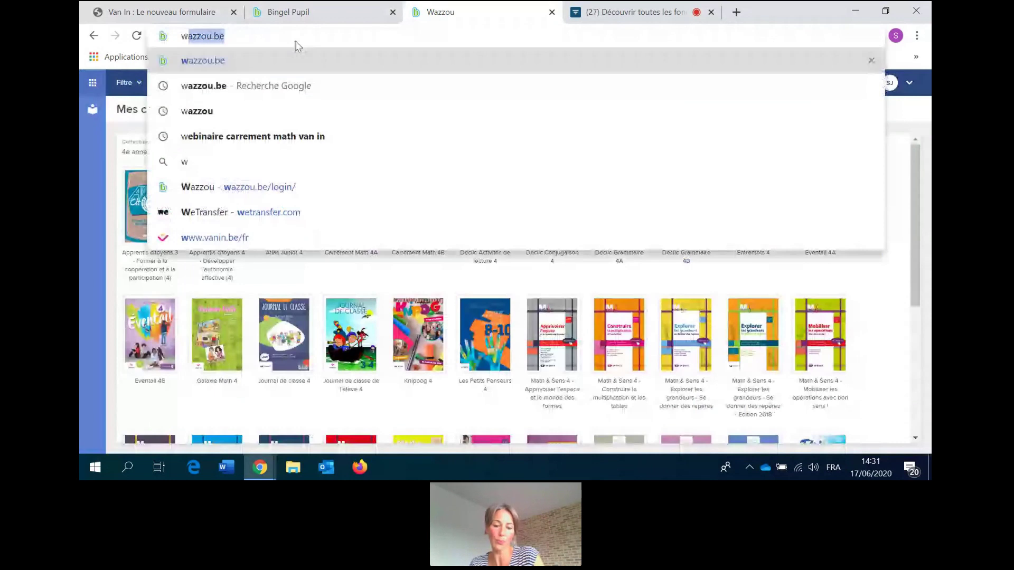
{"action": "type", "text": "azzo"}
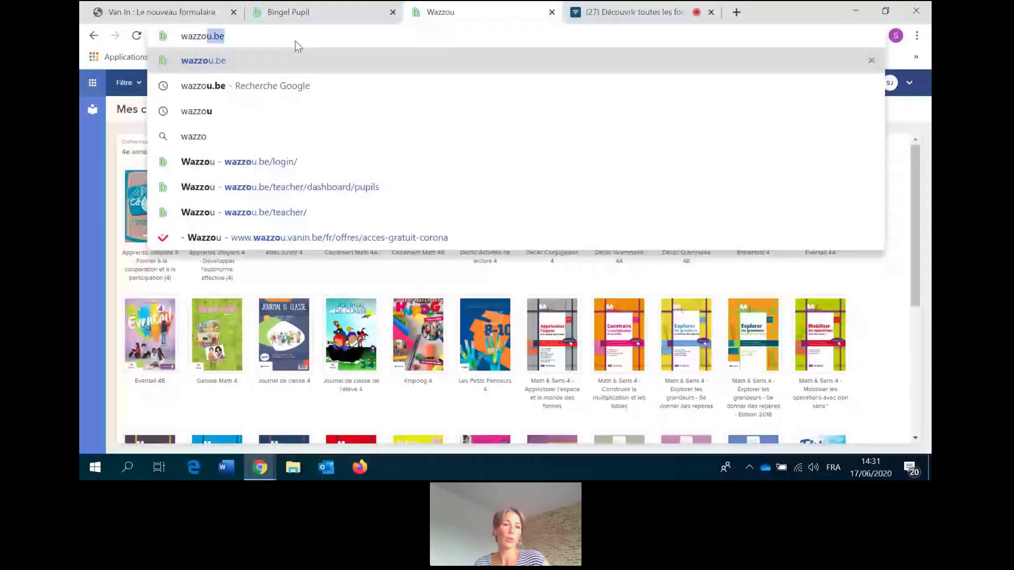
{"action": "key", "text": "Return"}
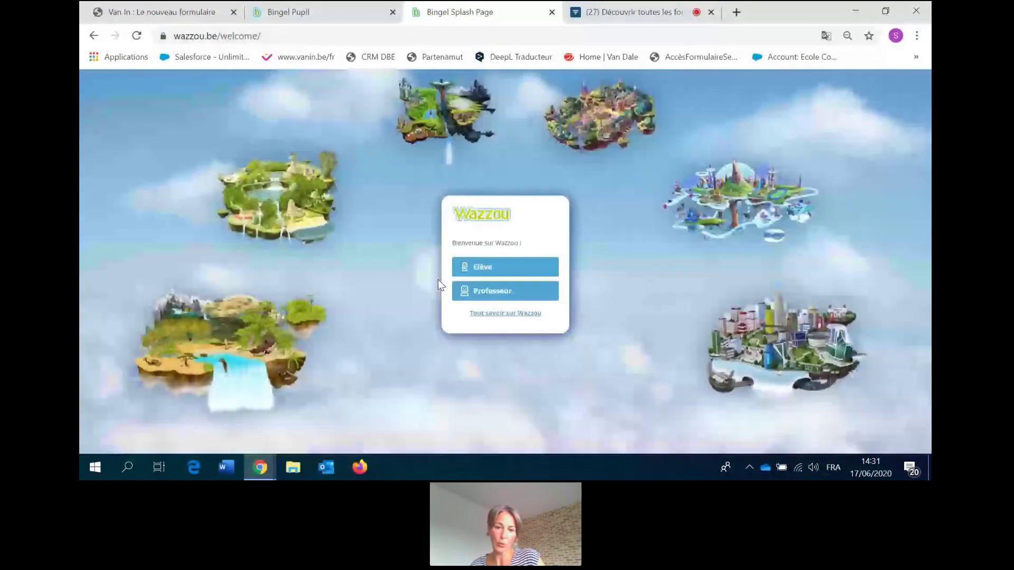
Choose the Professeur sign-in, continue to the password step and enter the account password.
{"action": "left_click", "coordinate": [494, 297]}
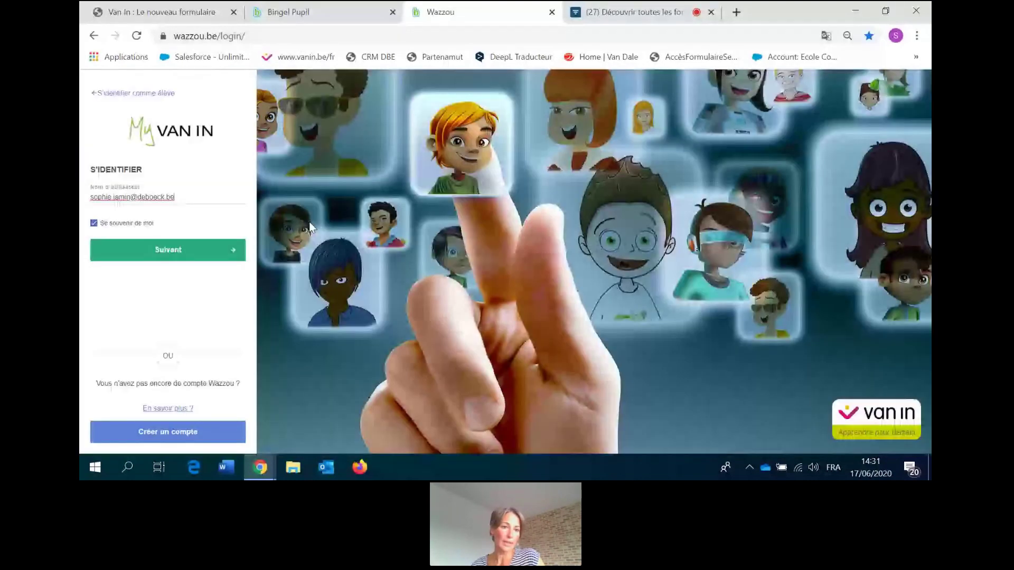
{"action": "left_click", "coordinate": [158, 250]}
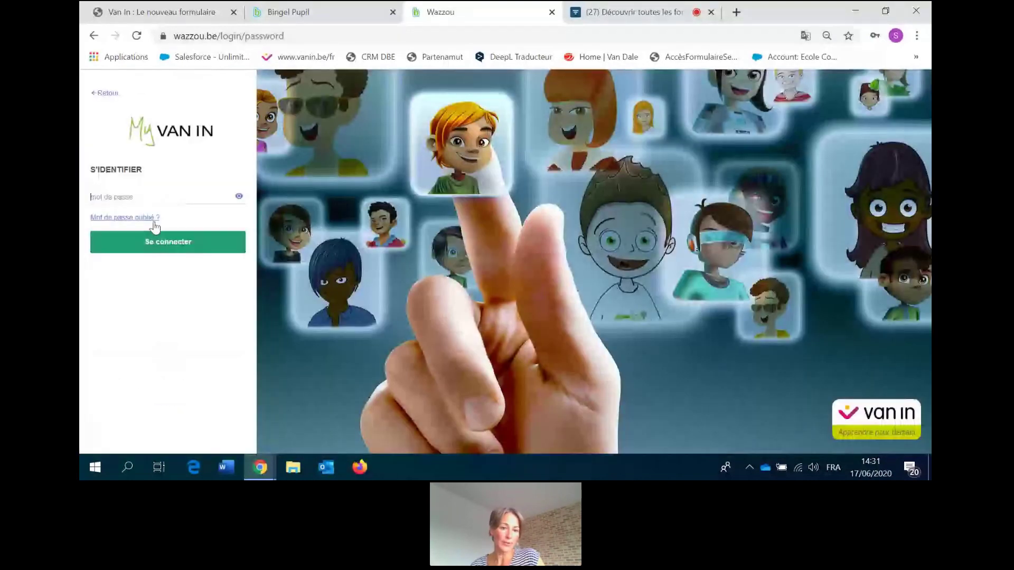
{"action": "type", "text": "•"}
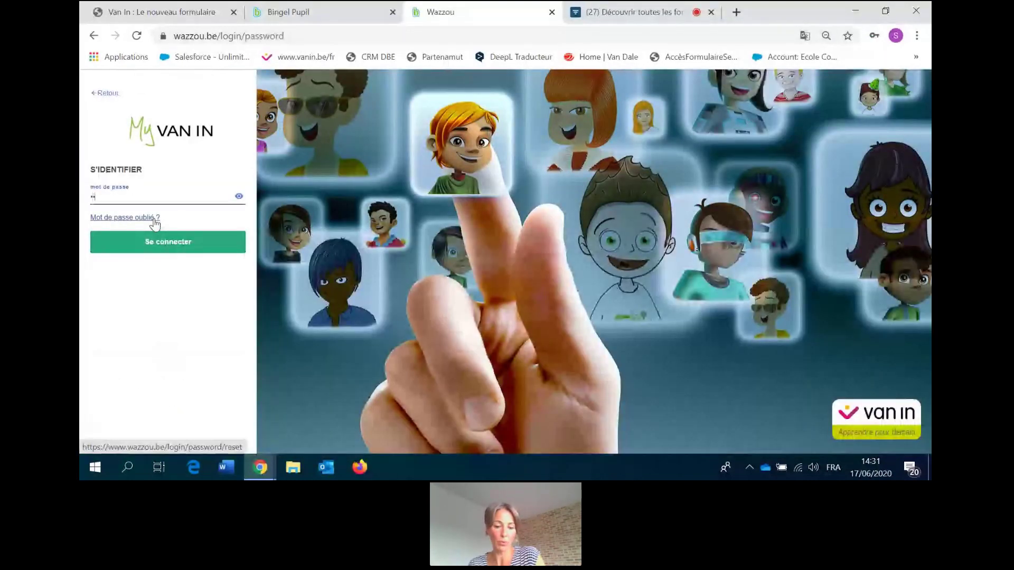
{"action": "type", "text": "•••••••••••"}
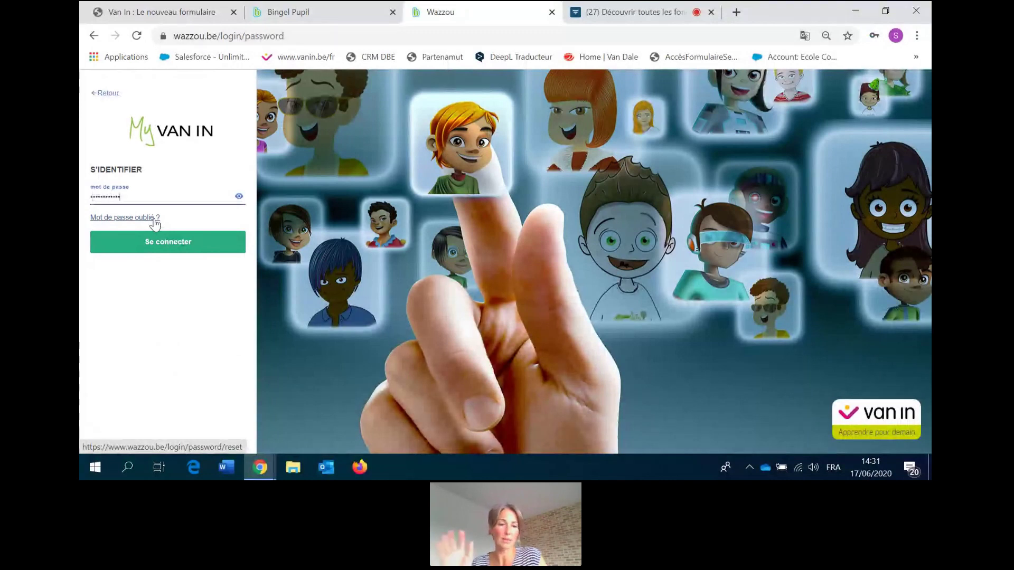
Submit the password to sign in, then scroll down the teacher welcome page.
{"action": "key", "text": "Return"}
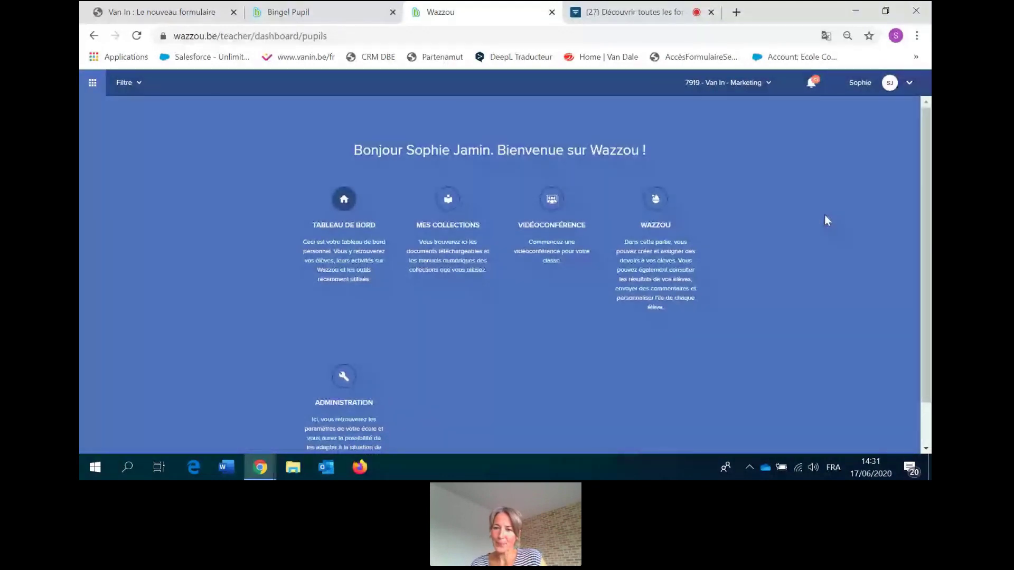
{"action": "scroll", "coordinate": [681, 188], "scroll_direction": "down", "scroll_amount": 1}
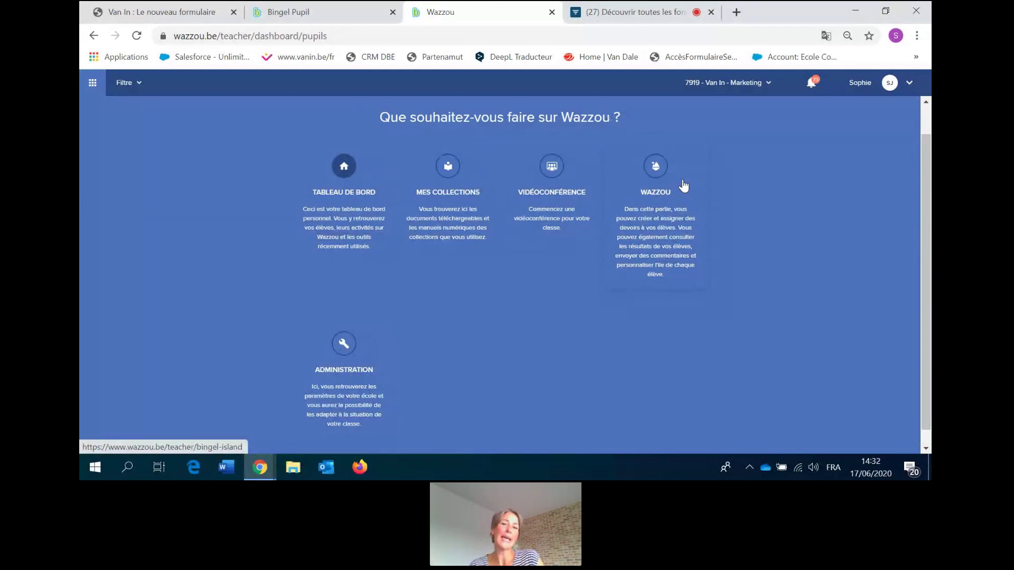
Open the WAZZOU area's Tâches page, then its Paramètres de l'île section.
{"action": "left_click", "coordinate": [655, 187]}
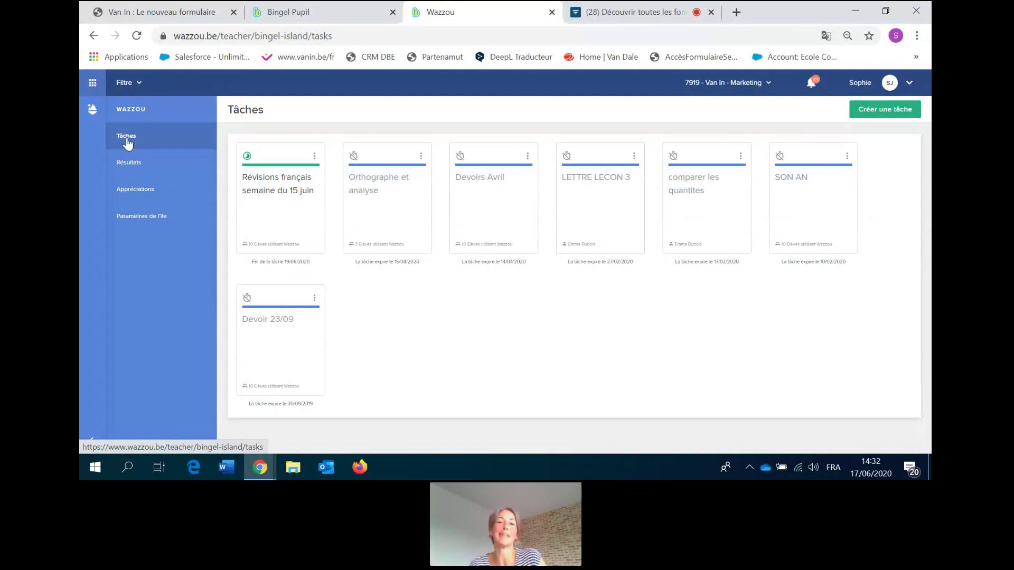
{"action": "left_click", "coordinate": [140, 220]}
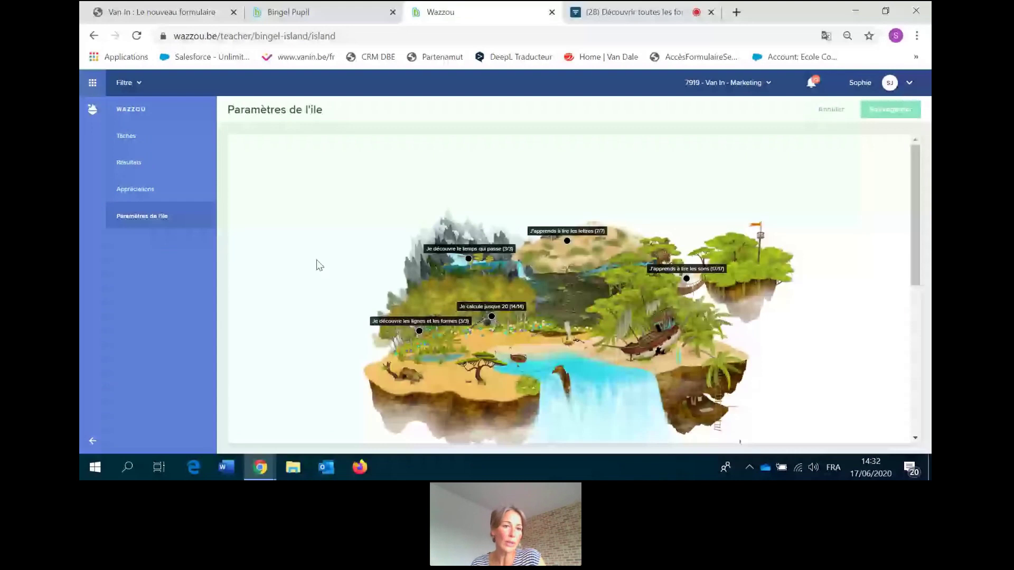
Filter the island settings to class 4e année > 4A and nudge the map down.
{"action": "left_click", "coordinate": [127, 83]}
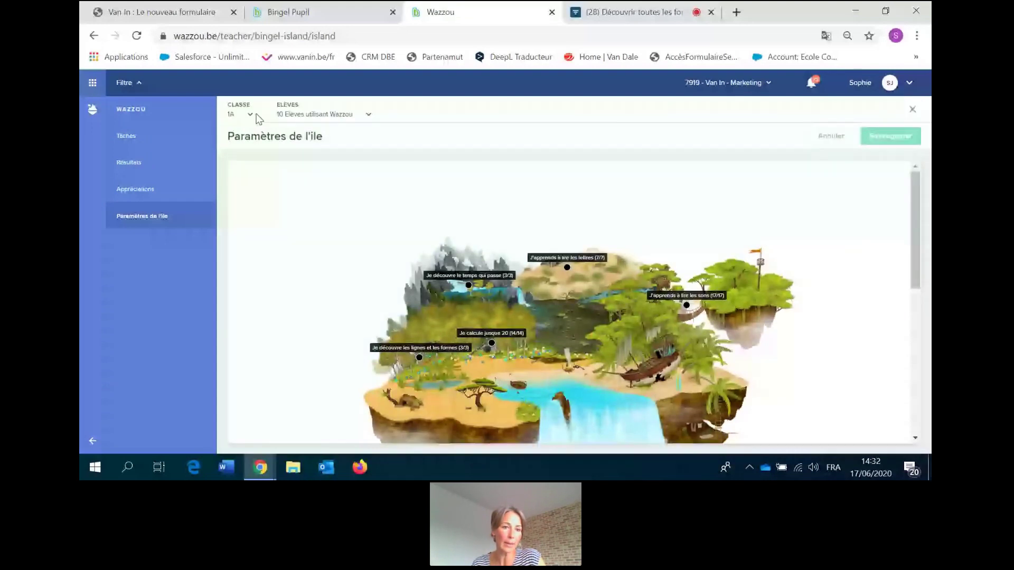
{"action": "left_click", "coordinate": [256, 113]}
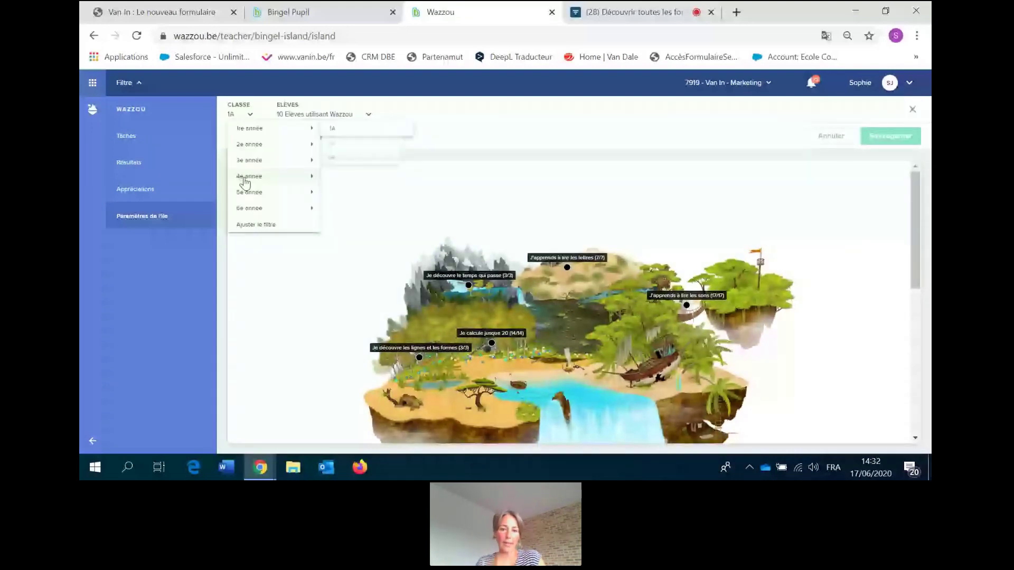
{"action": "left_click", "coordinate": [334, 179]}
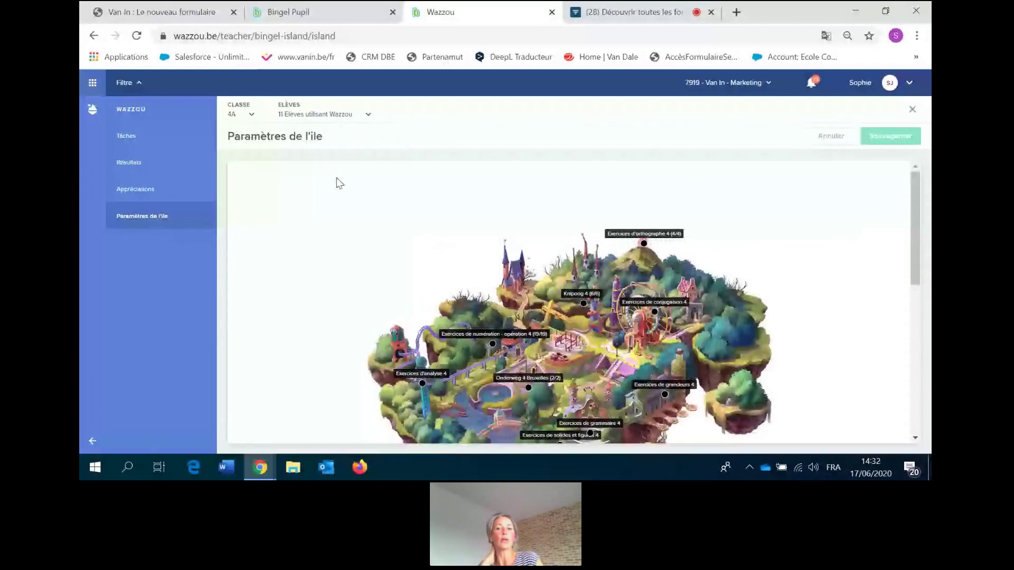
{"action": "left_click_drag", "start_coordinate": [914, 216], "coordinate": [910, 237]}
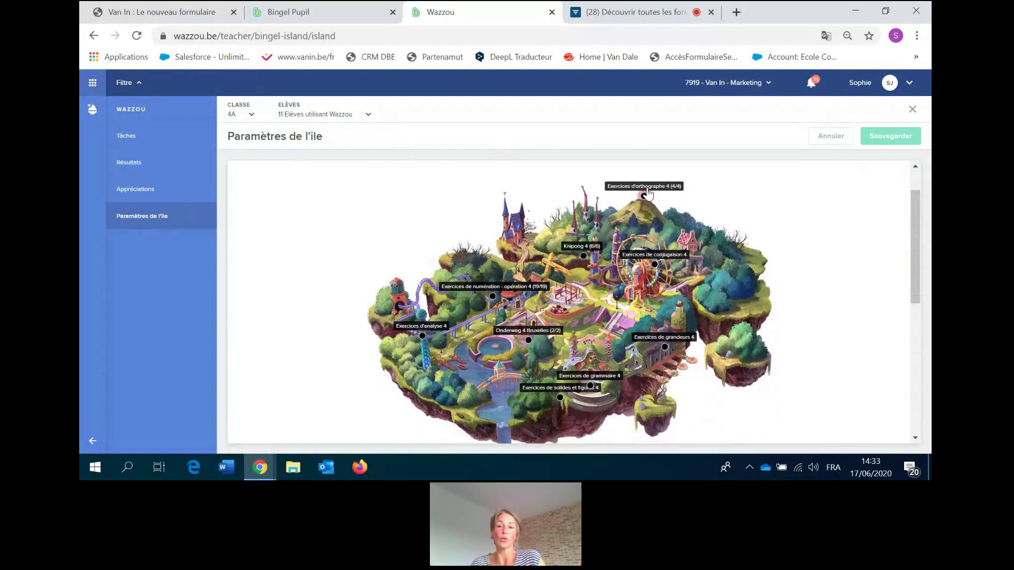
Lock all four Orthographe 4 chapters (0/4), save, then open Numération Opération 4's chapters.
{"action": "left_click", "coordinate": [646, 193]}
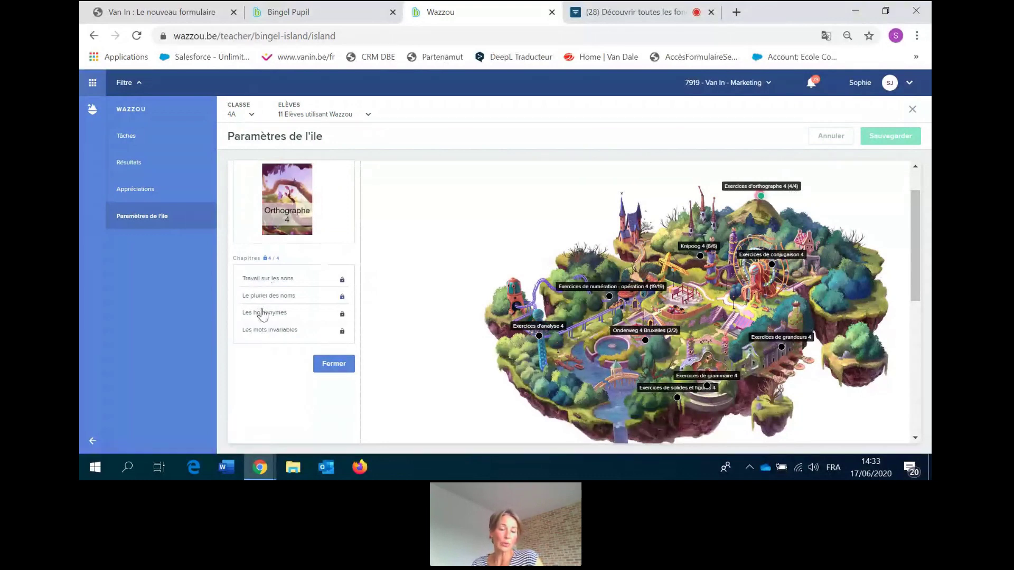
{"action": "left_click", "coordinate": [269, 260]}
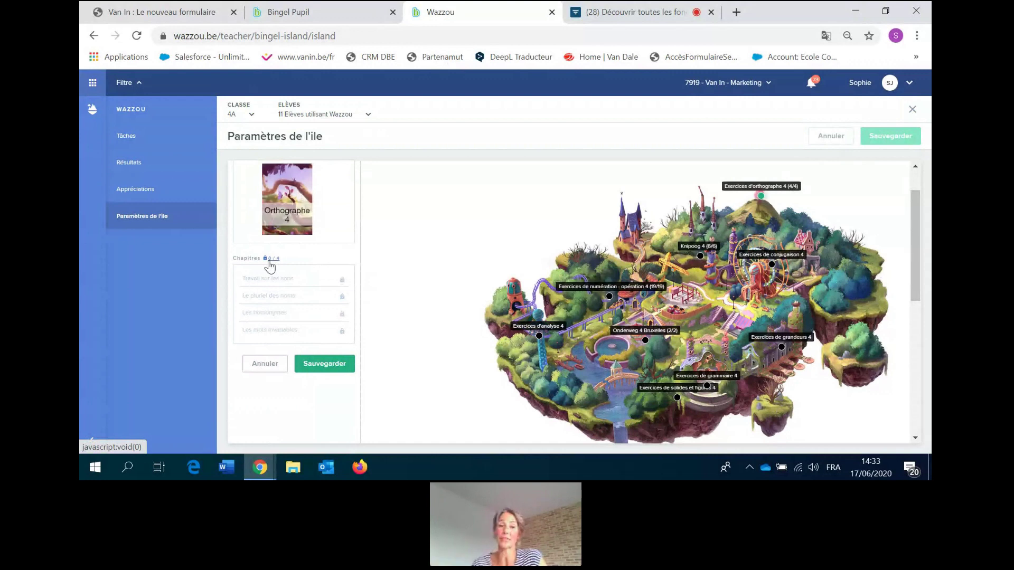
{"action": "left_click", "coordinate": [271, 260]}
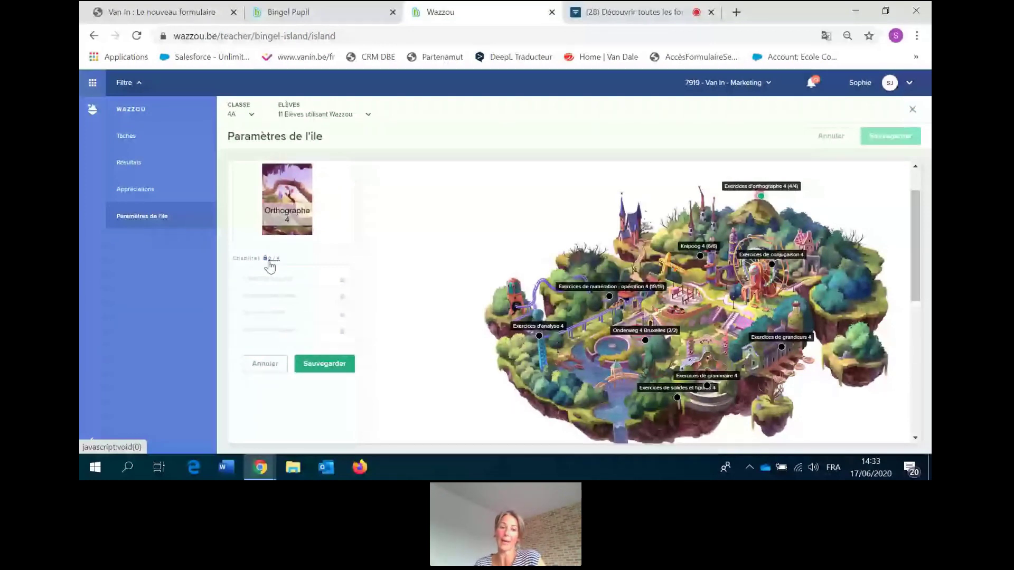
{"action": "left_click", "coordinate": [325, 370]}
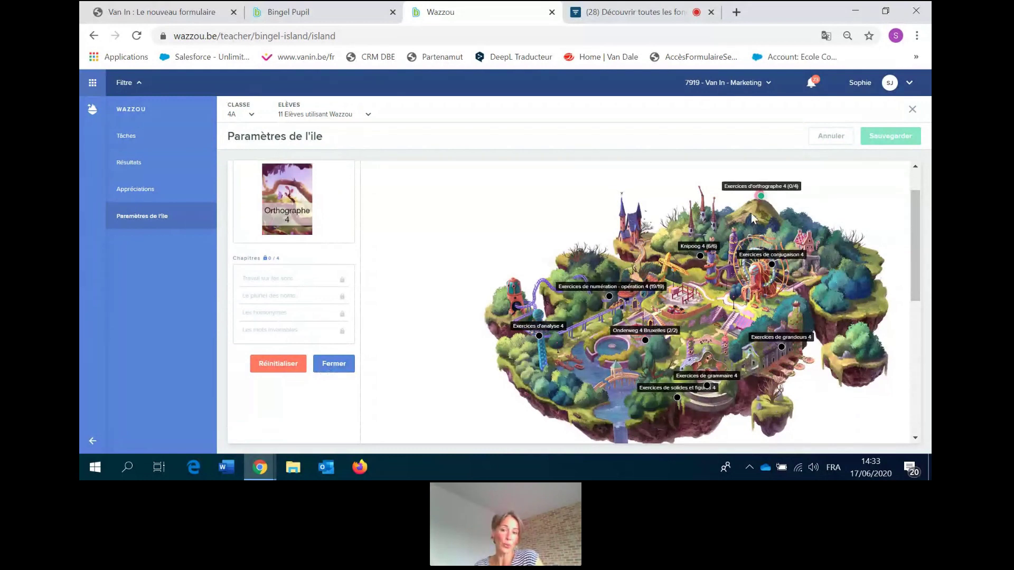
{"action": "left_click", "coordinate": [607, 286]}
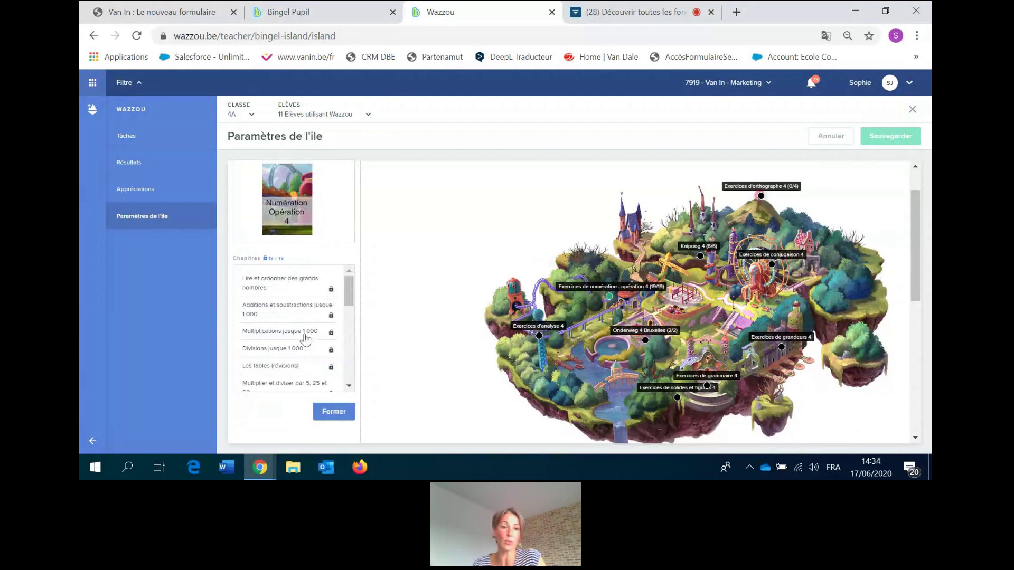
{"action": "left_click", "coordinate": [272, 259]}
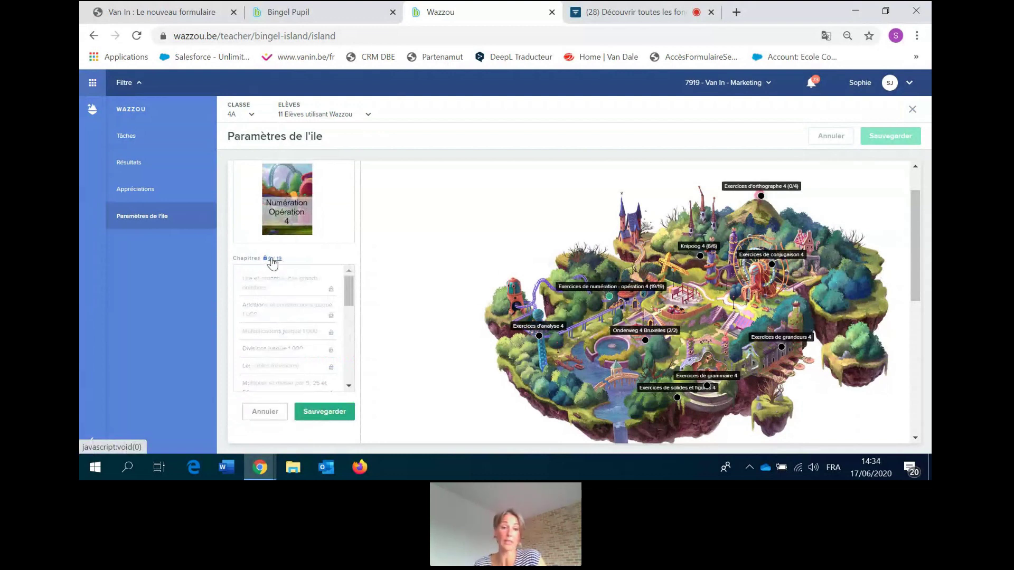
{"action": "left_click", "coordinate": [317, 417]}
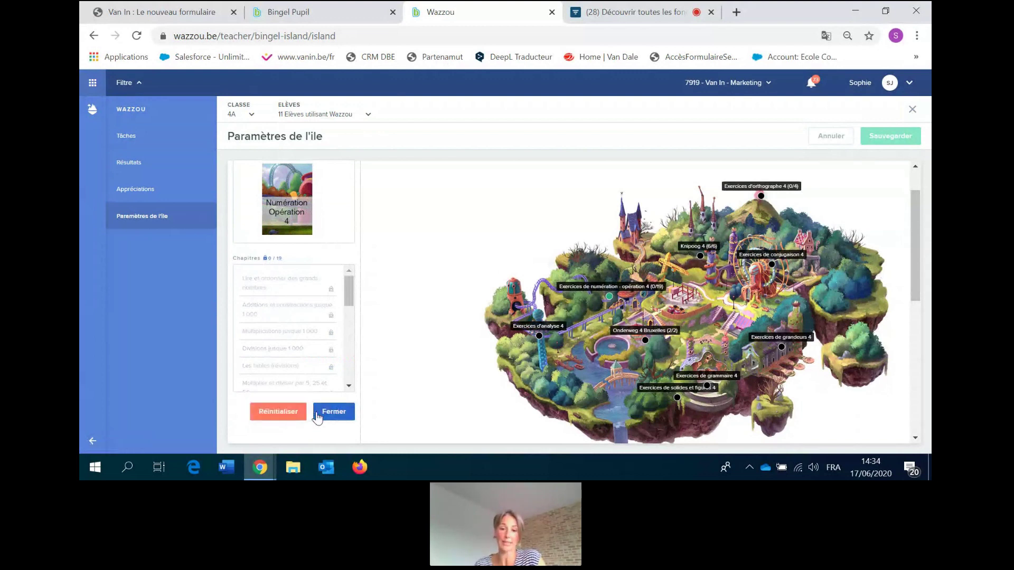
{"action": "left_click", "coordinate": [276, 259]}
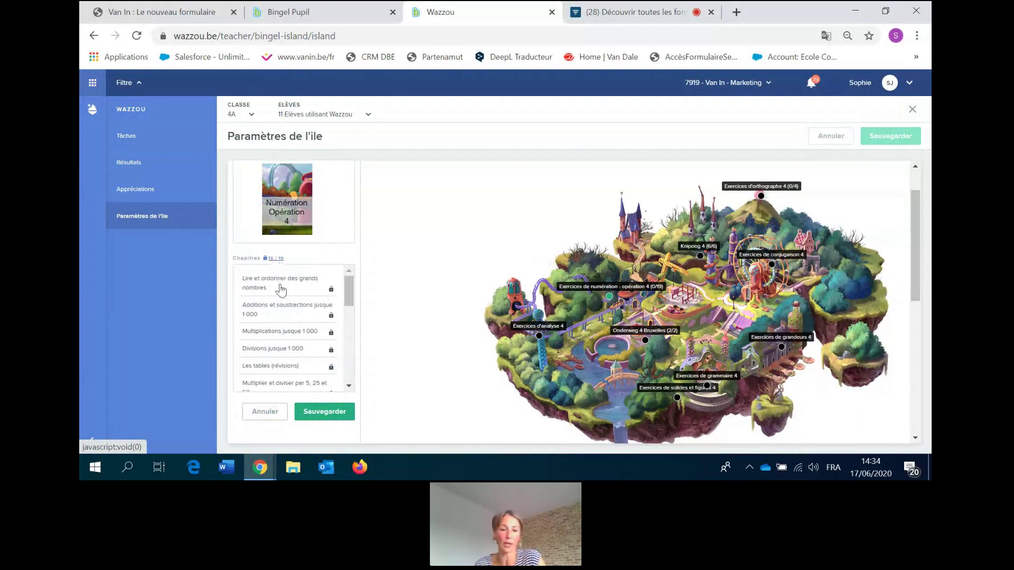
{"action": "left_click", "coordinate": [315, 368]}
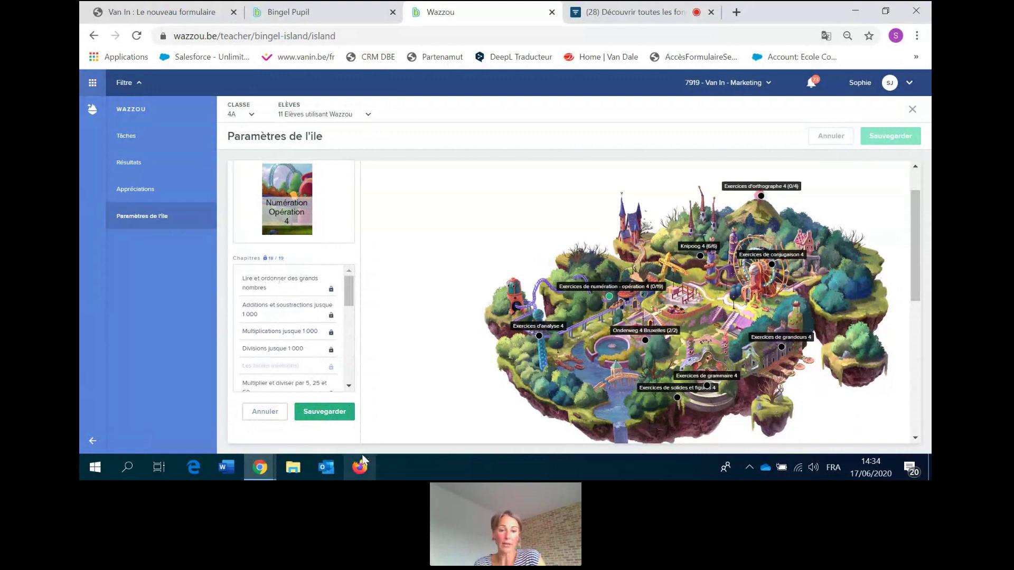
{"action": "left_click", "coordinate": [317, 412]}
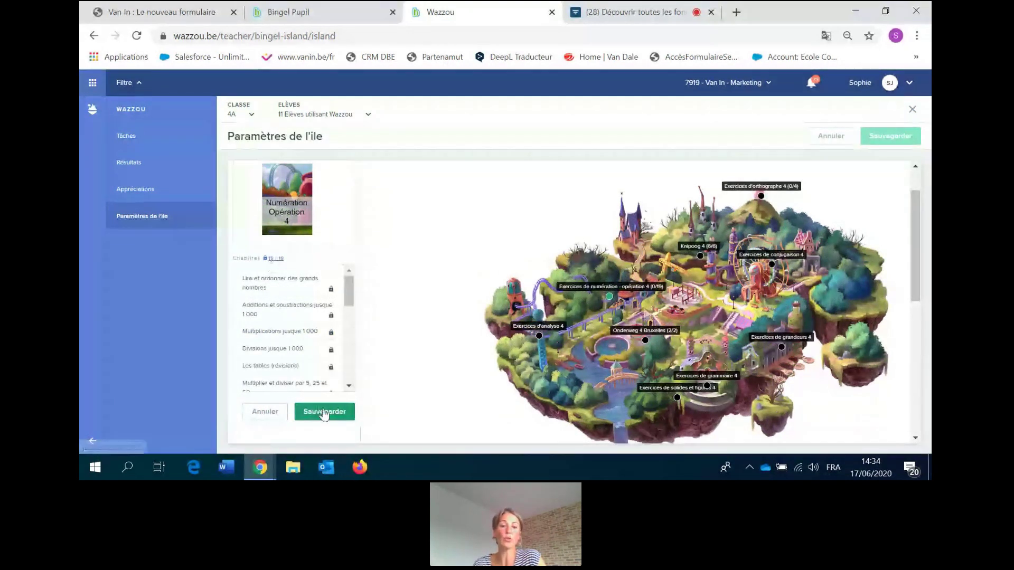
{"action": "left_click", "coordinate": [324, 413]}
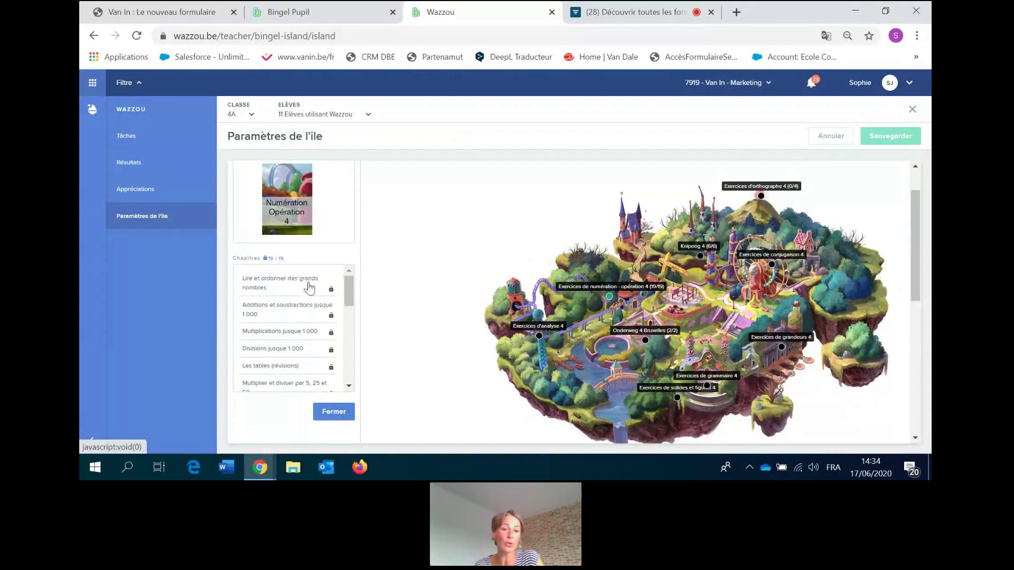
{"action": "left_click", "coordinate": [331, 290]}
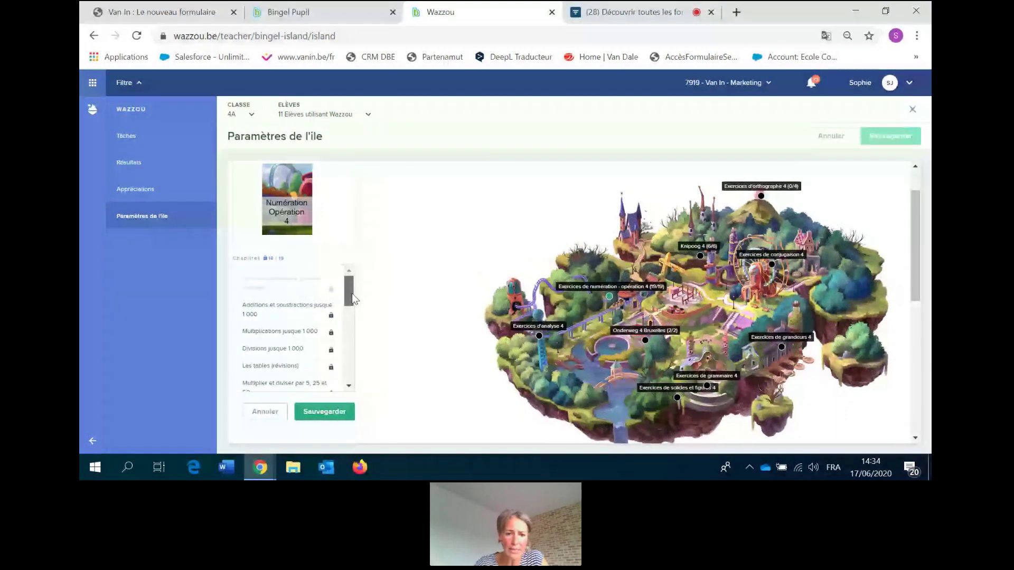
{"action": "left_click_drag", "start_coordinate": [352, 293], "coordinate": [352, 299]}
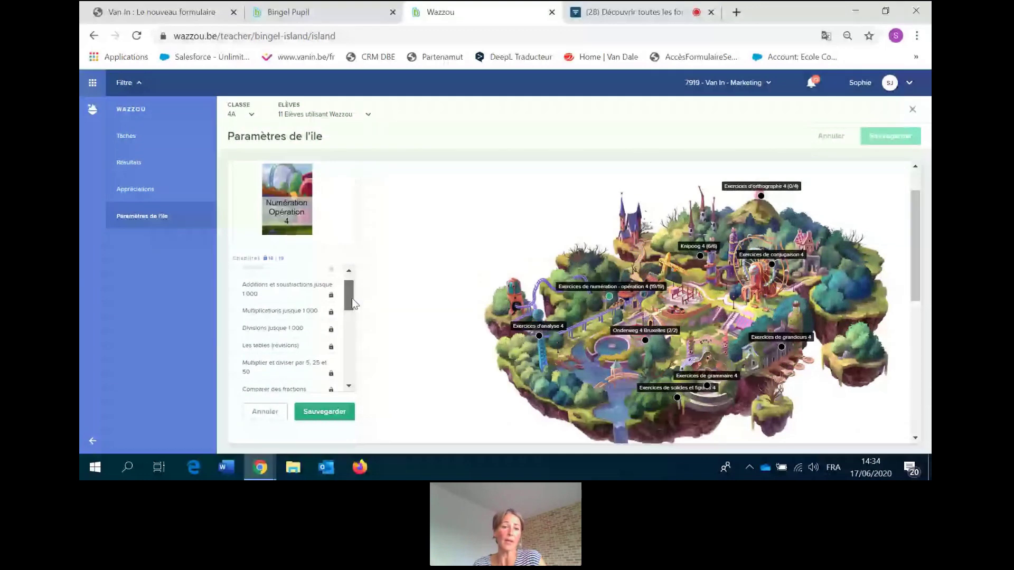
{"action": "left_click_drag", "start_coordinate": [352, 298], "coordinate": [352, 287]}
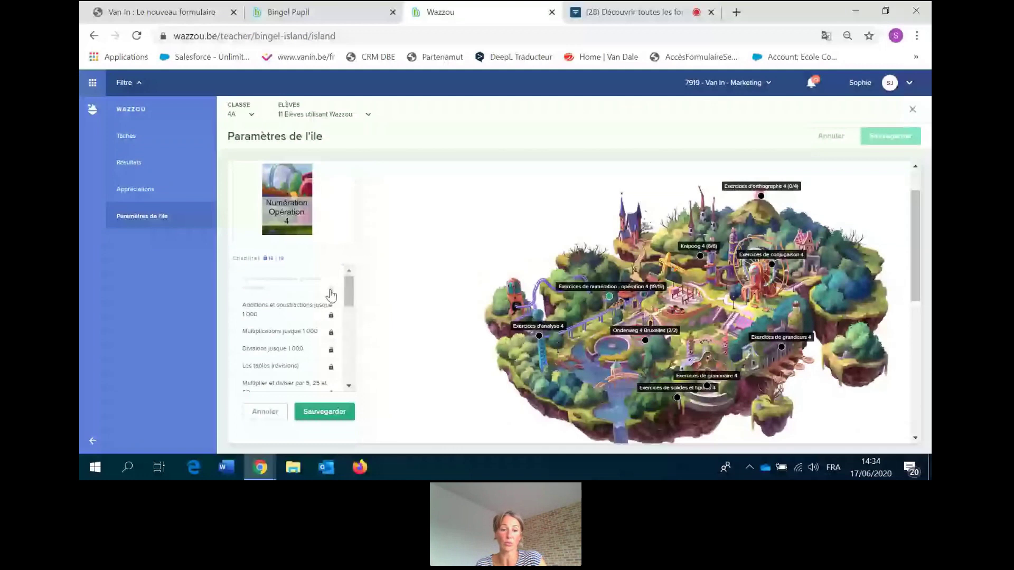
{"action": "left_click", "coordinate": [321, 413]}
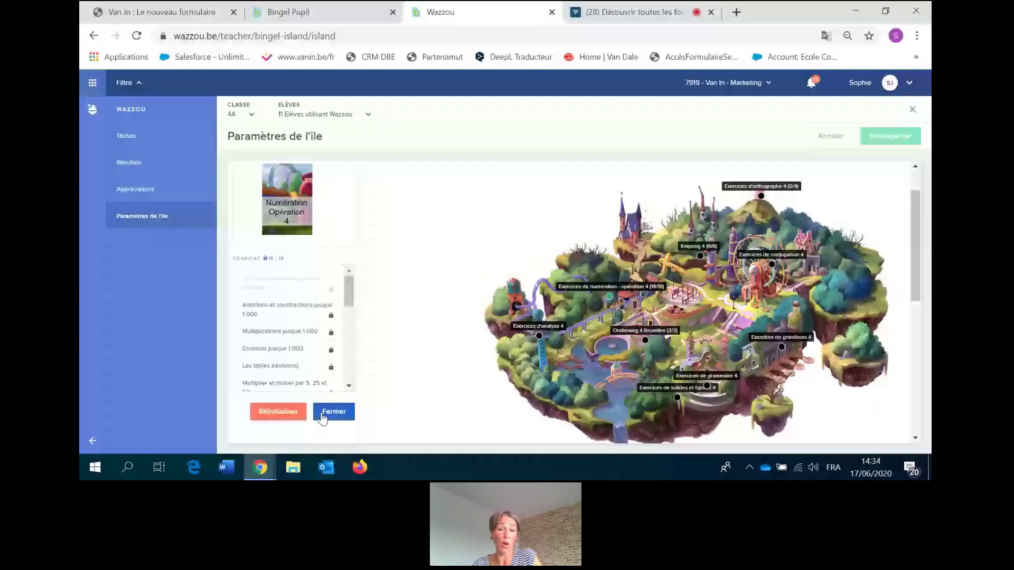
{"action": "left_click", "coordinate": [323, 417]}
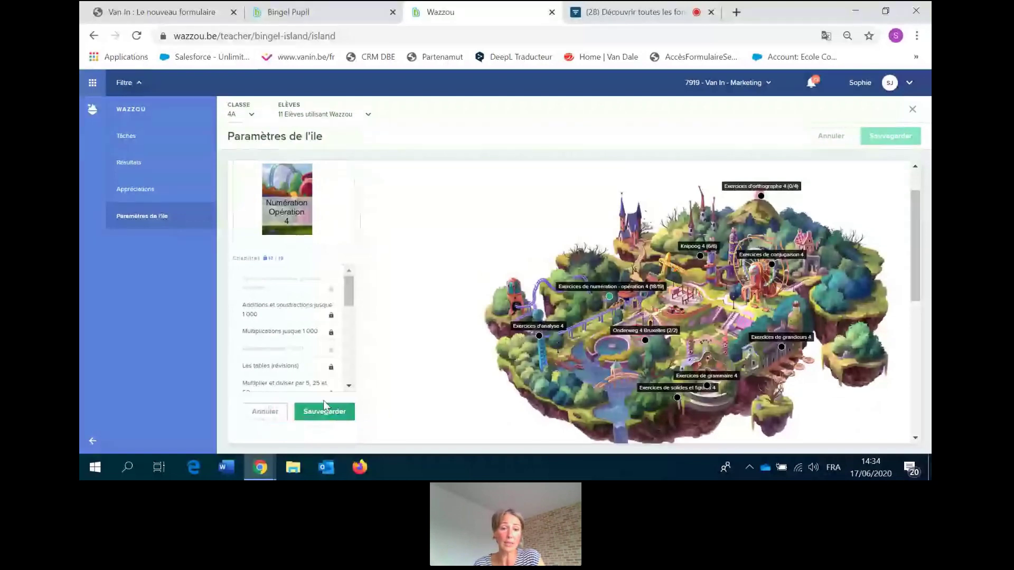
{"action": "left_click", "coordinate": [325, 417]}
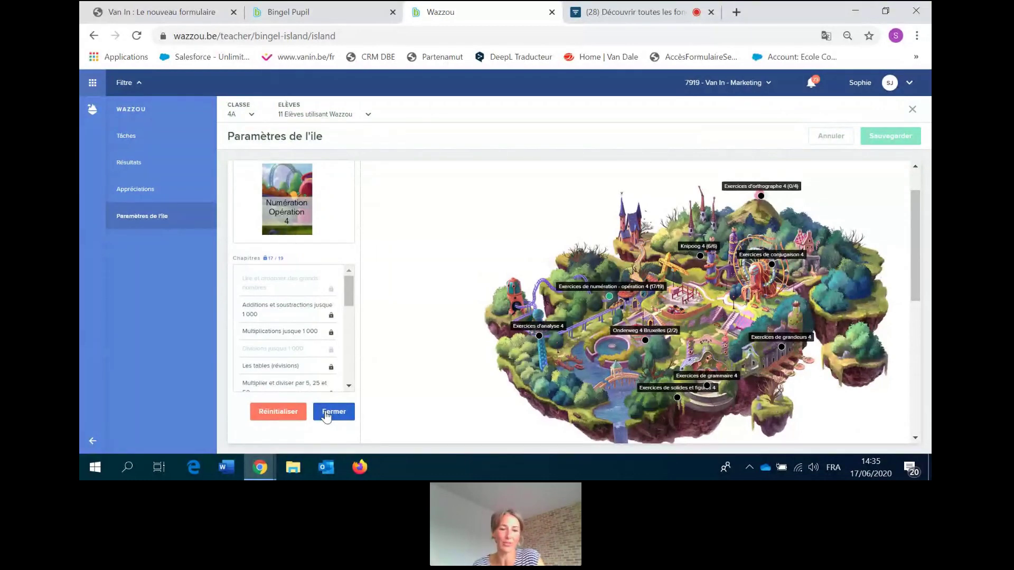
{"action": "left_click", "coordinate": [274, 259]}
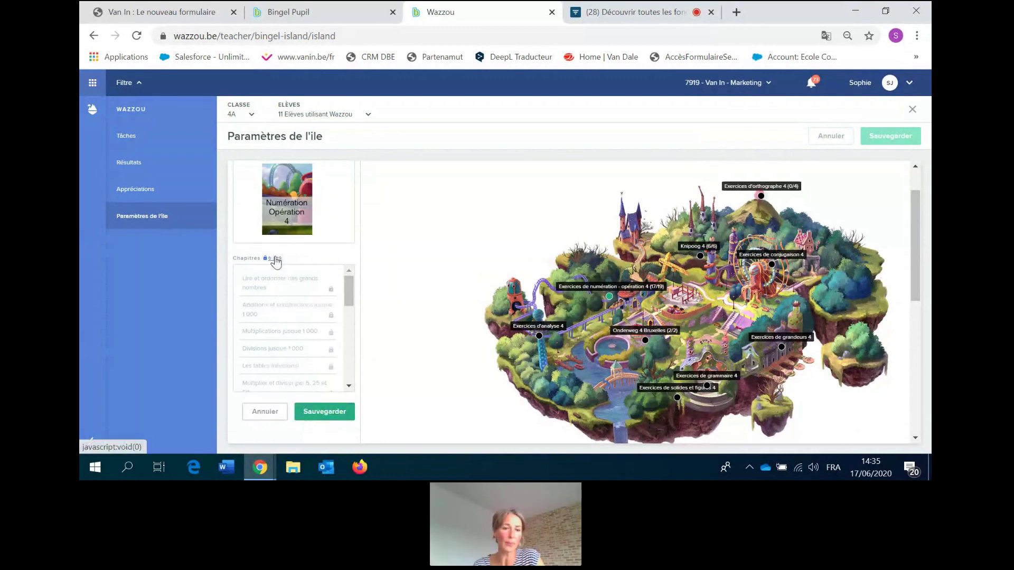
{"action": "left_click", "coordinate": [275, 258]}
{"action": "left_click", "coordinate": [317, 412]}
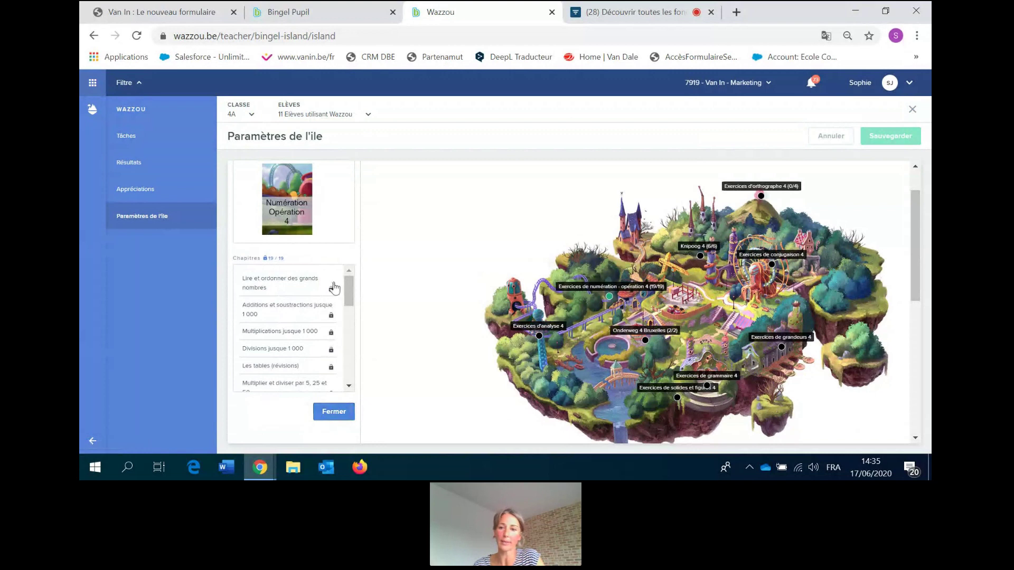
Re-enable all four Orthographe 4 chapters (4/4), save, then go to the class's Tâches list.
{"action": "left_click", "coordinate": [760, 195]}
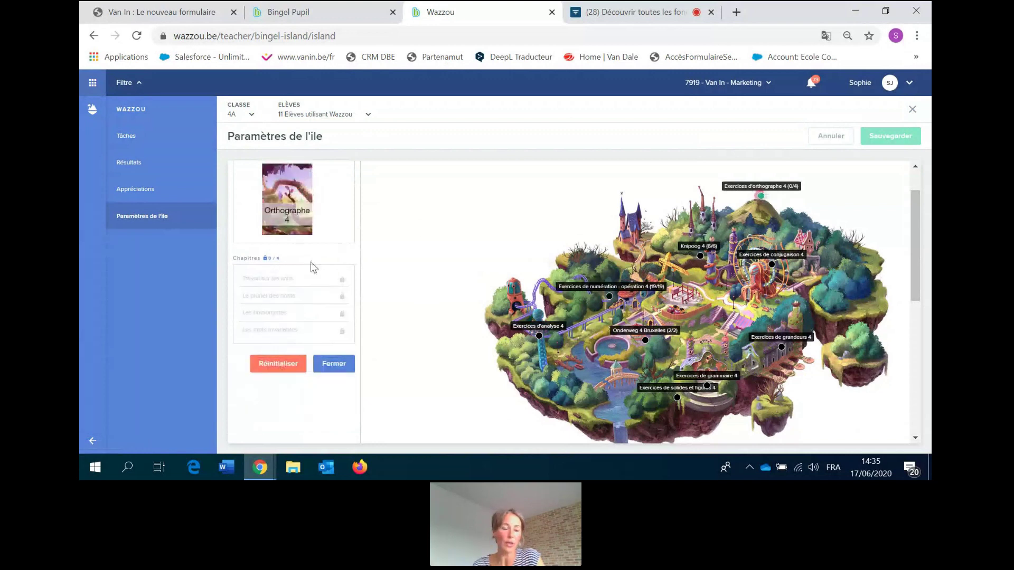
{"action": "left_click", "coordinate": [271, 259]}
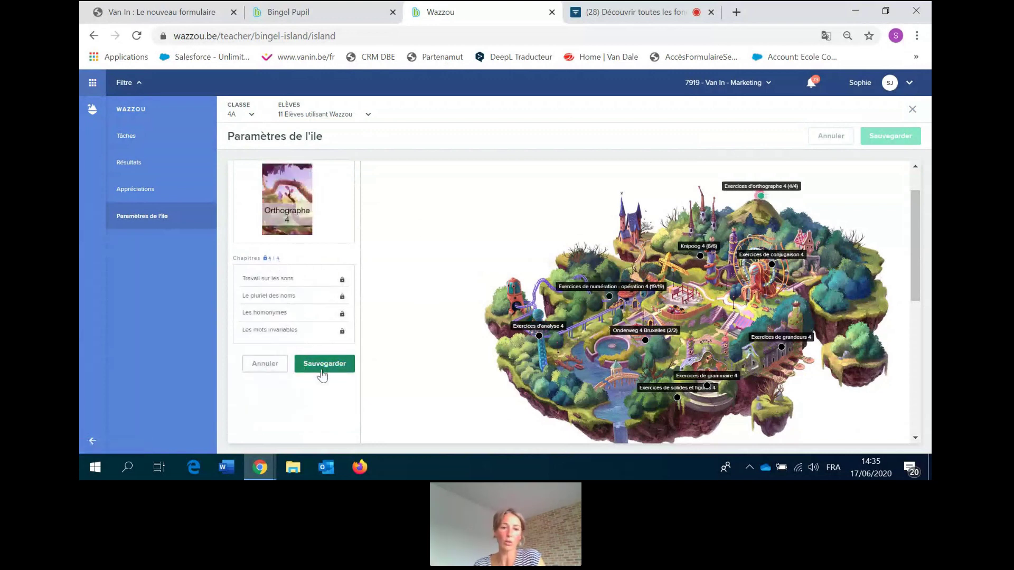
{"action": "left_click", "coordinate": [323, 364]}
{"action": "left_click", "coordinate": [334, 364]}
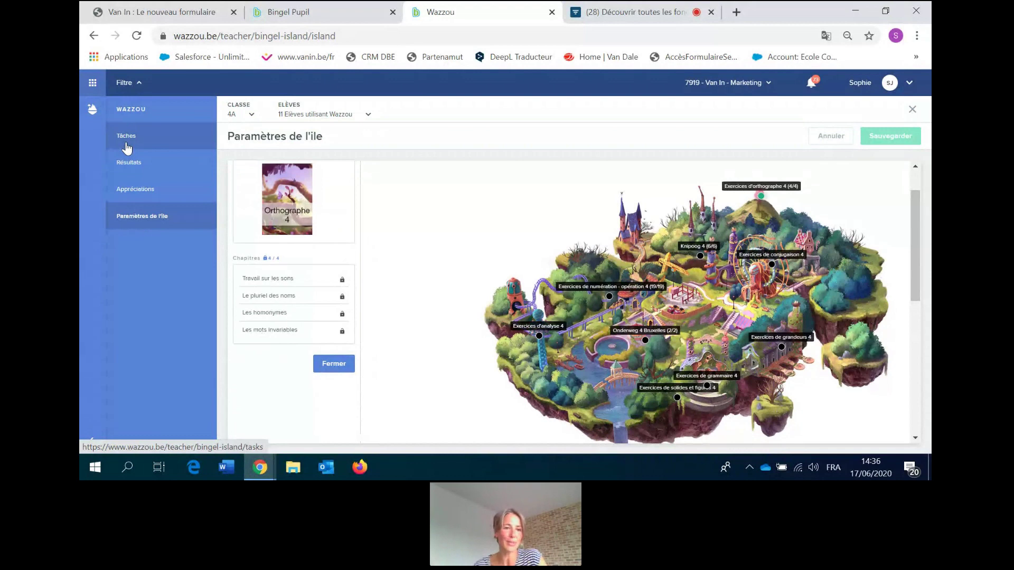
{"action": "left_click", "coordinate": [126, 145]}
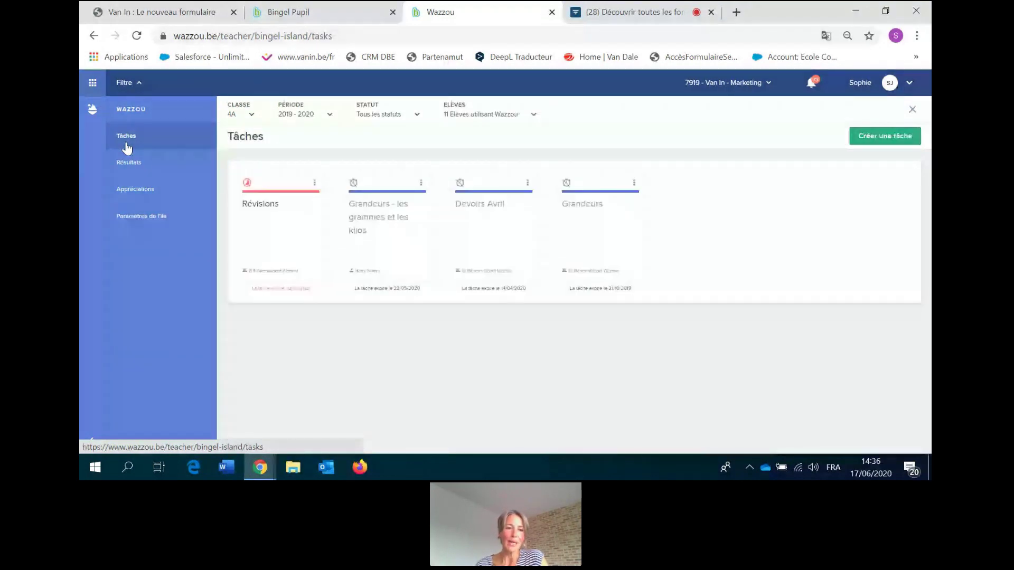
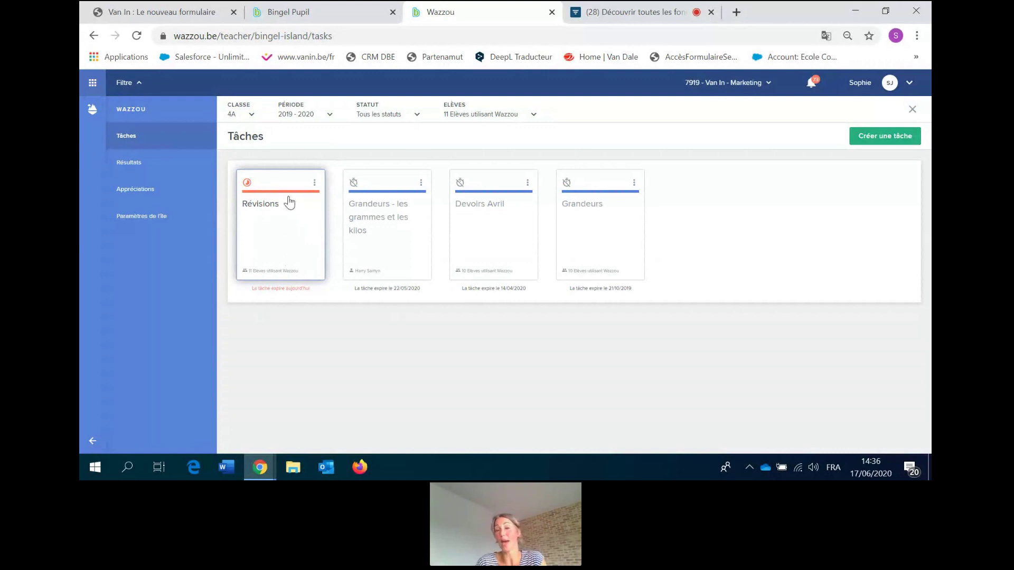
Start a new class 4A task and name it 'Fin d'annee juin 20'.
{"action": "left_click", "coordinate": [878, 137]}
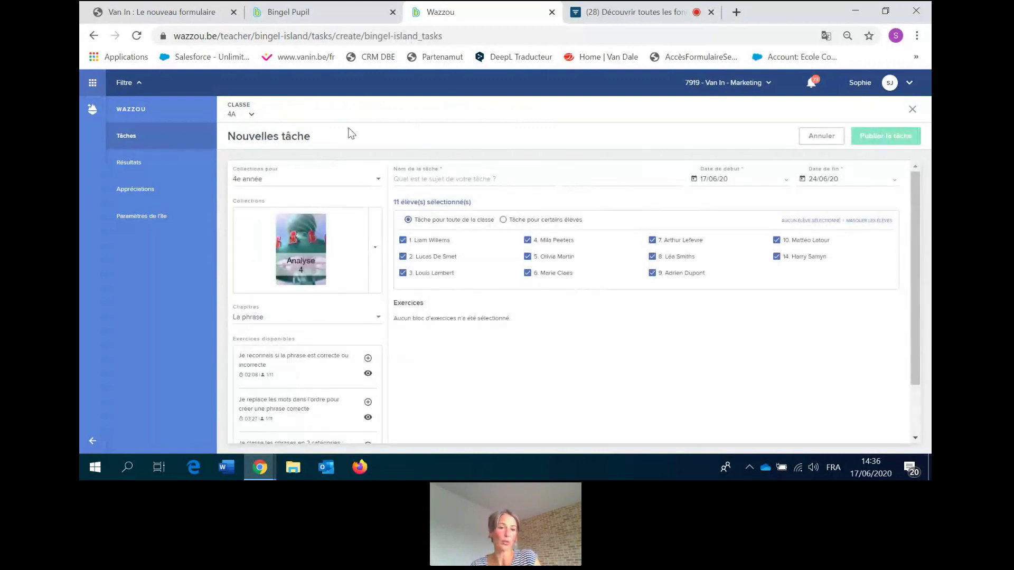
{"action": "left_click", "coordinate": [408, 180]}
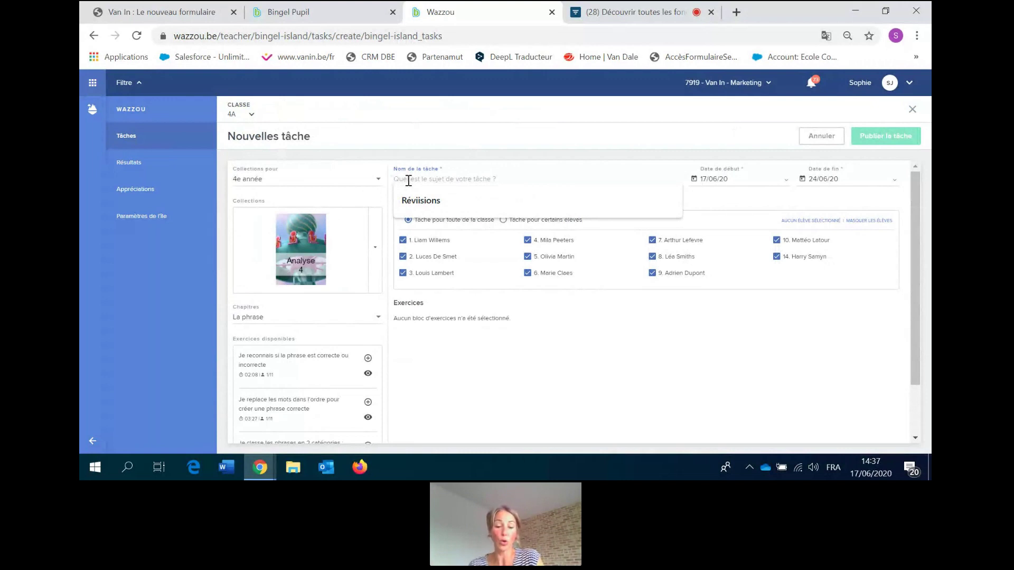
{"action": "type", "text": "Fin"}
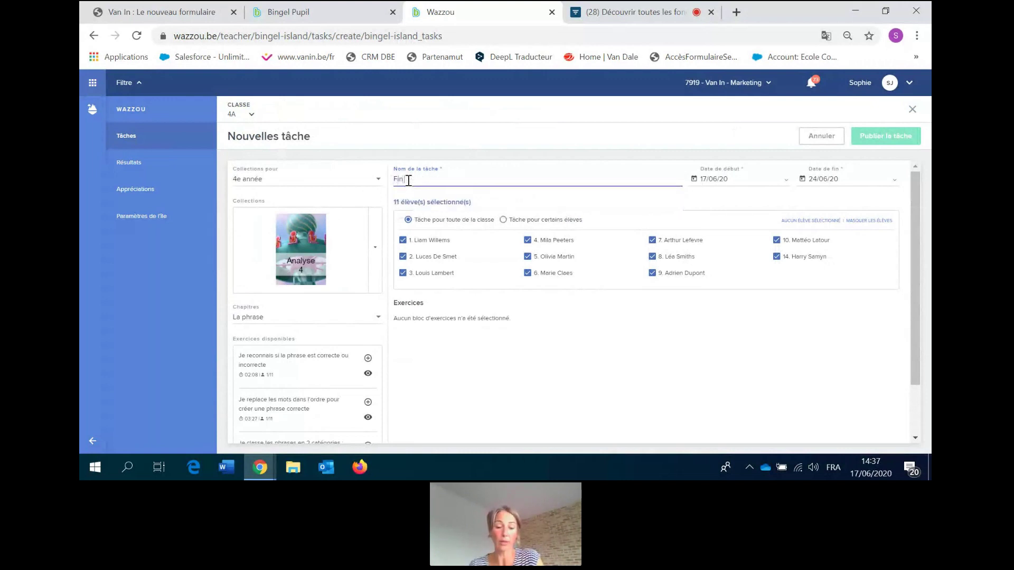
{"action": "type", "text": " d'année"}
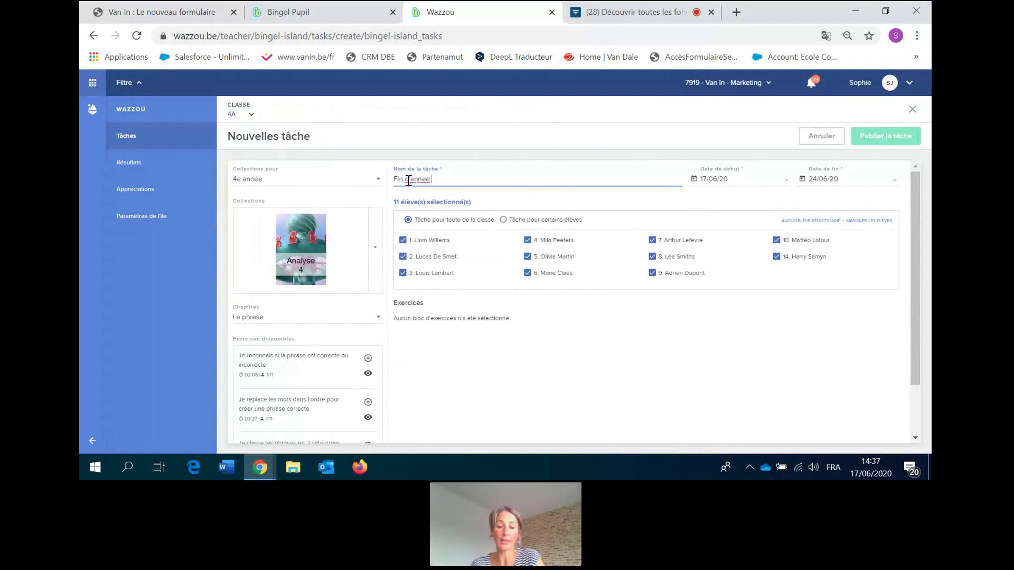
{"action": "type", "text": " juin2"}
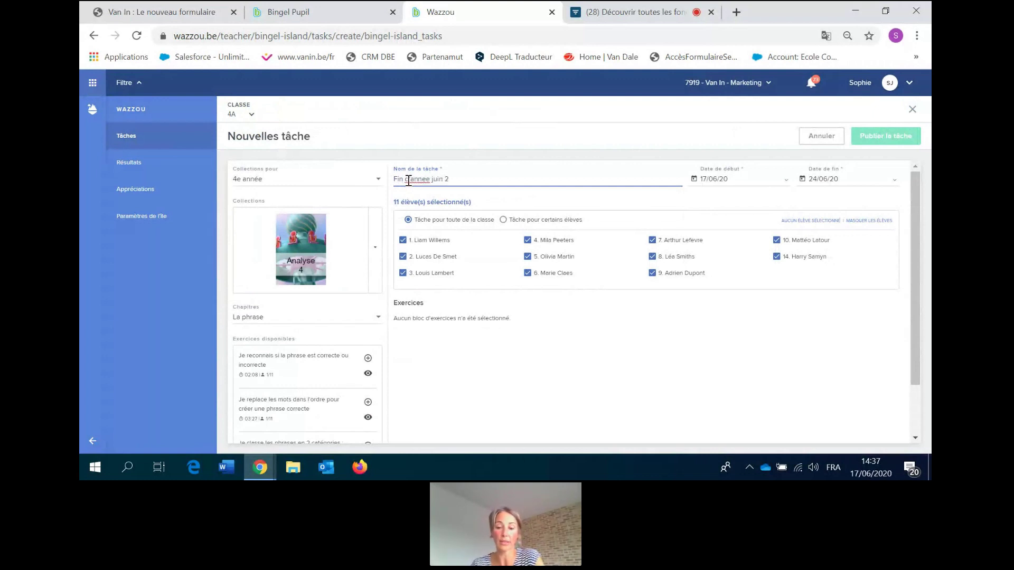
{"action": "type", "text": "10"}
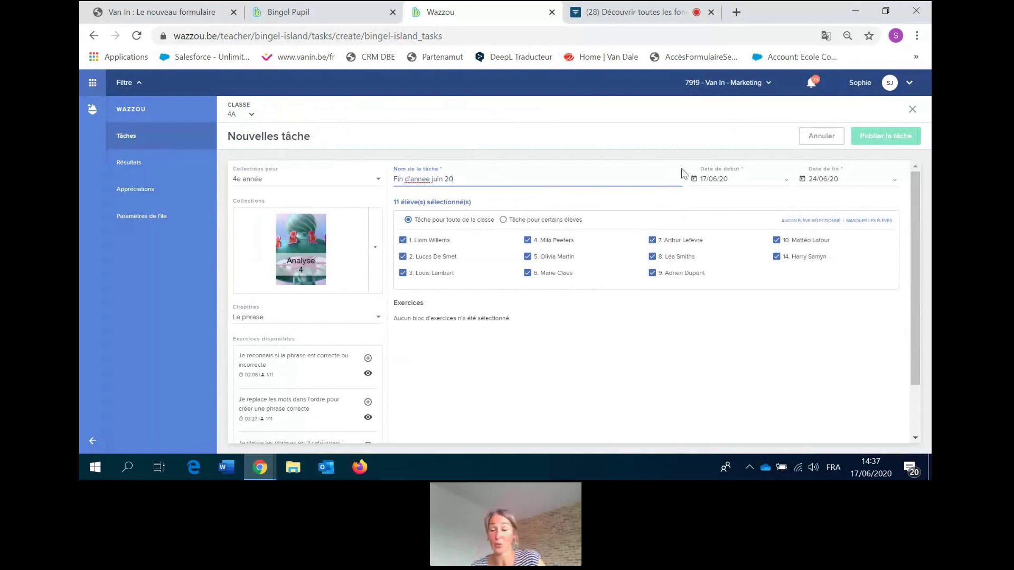
Set the task to start on 22/06/20 and keep the end date at 24/06/20.
{"action": "left_click", "coordinate": [711, 182]}
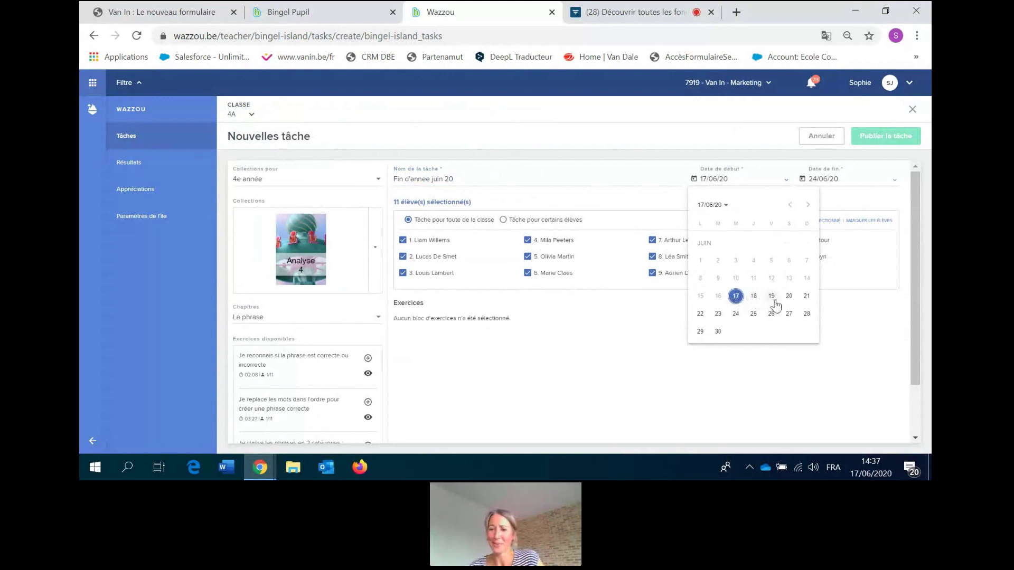
{"action": "left_click", "coordinate": [701, 315]}
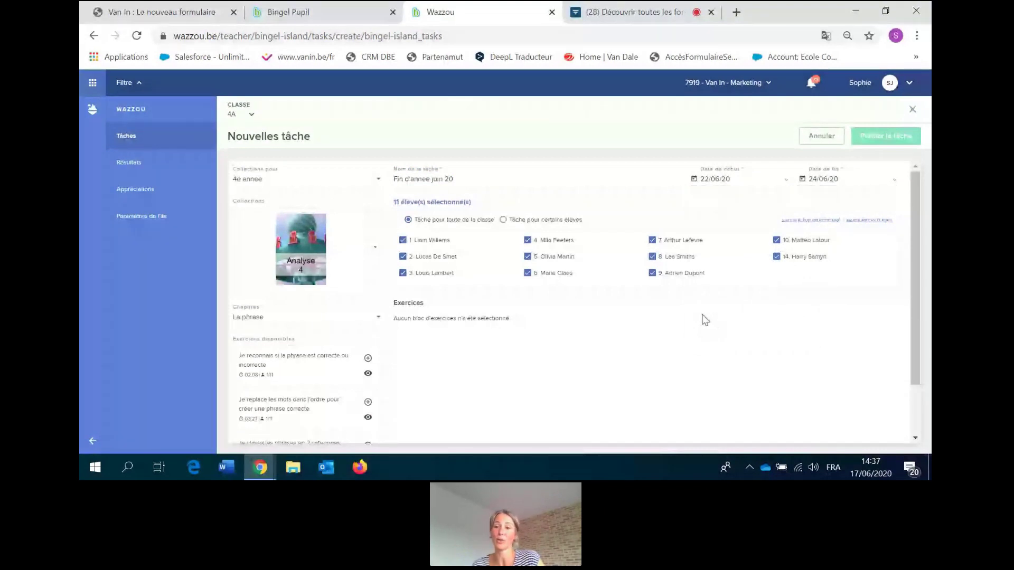
{"action": "left_click", "coordinate": [892, 180]}
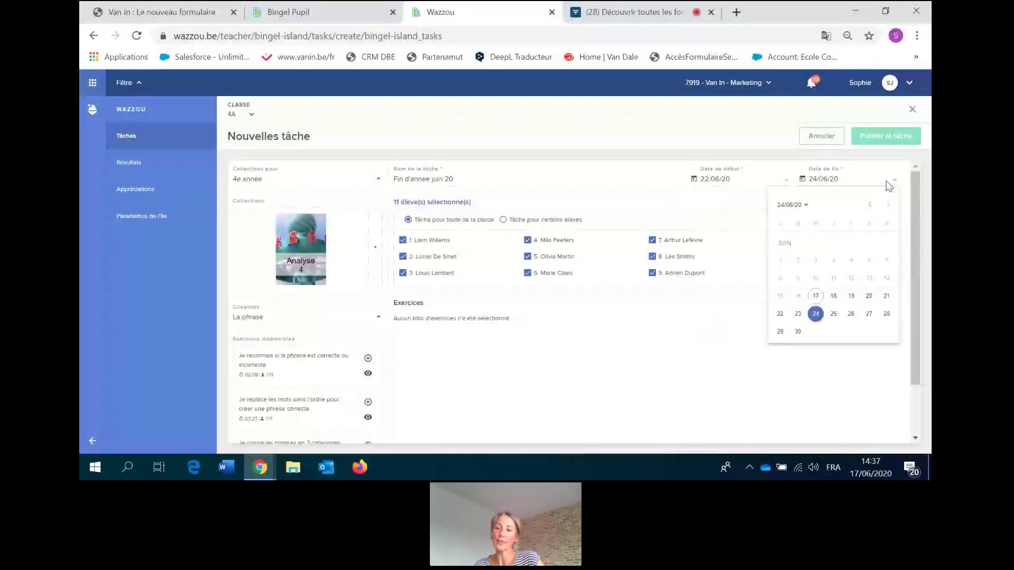
{"action": "left_click", "coordinate": [815, 314]}
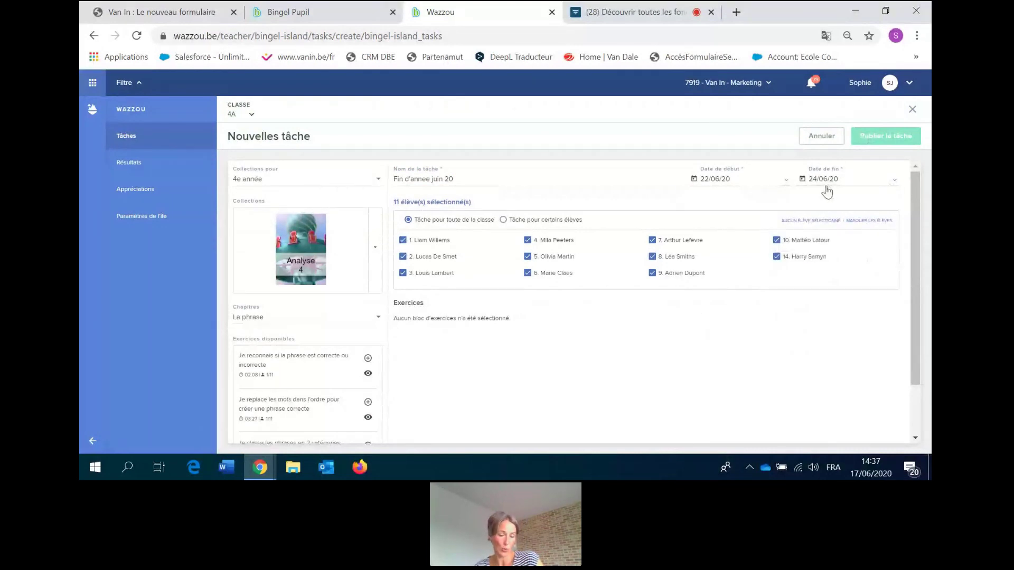
{"action": "left_click", "coordinate": [502, 222]}
{"action": "left_click", "coordinate": [408, 219]}
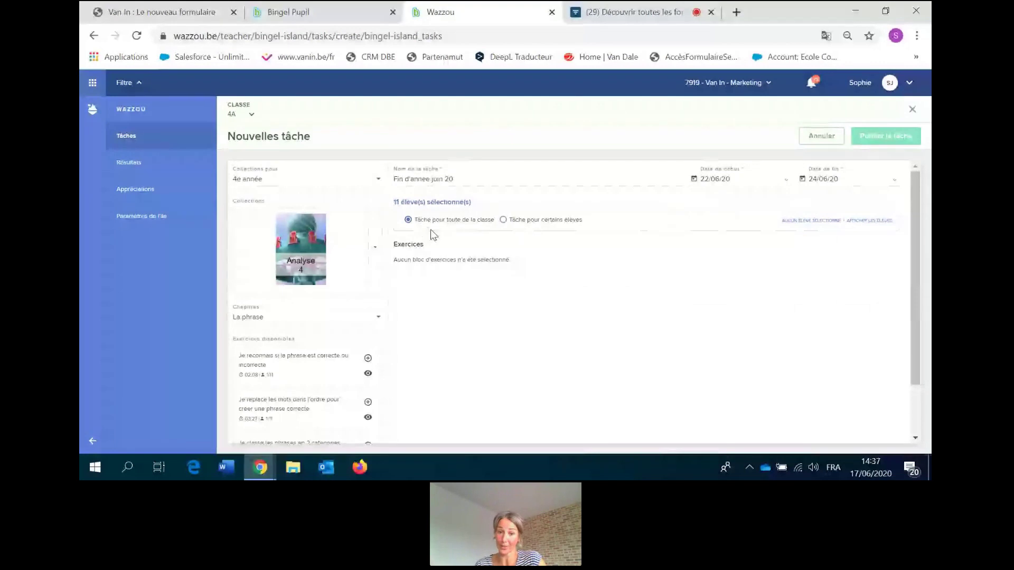
{"action": "left_click", "coordinate": [502, 223]}
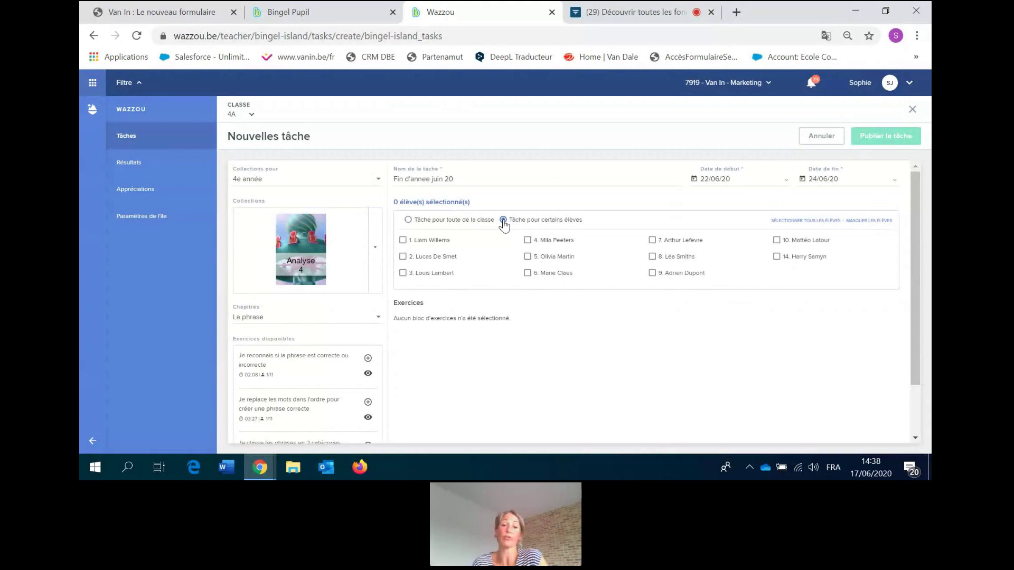
{"action": "left_click", "coordinate": [527, 240]}
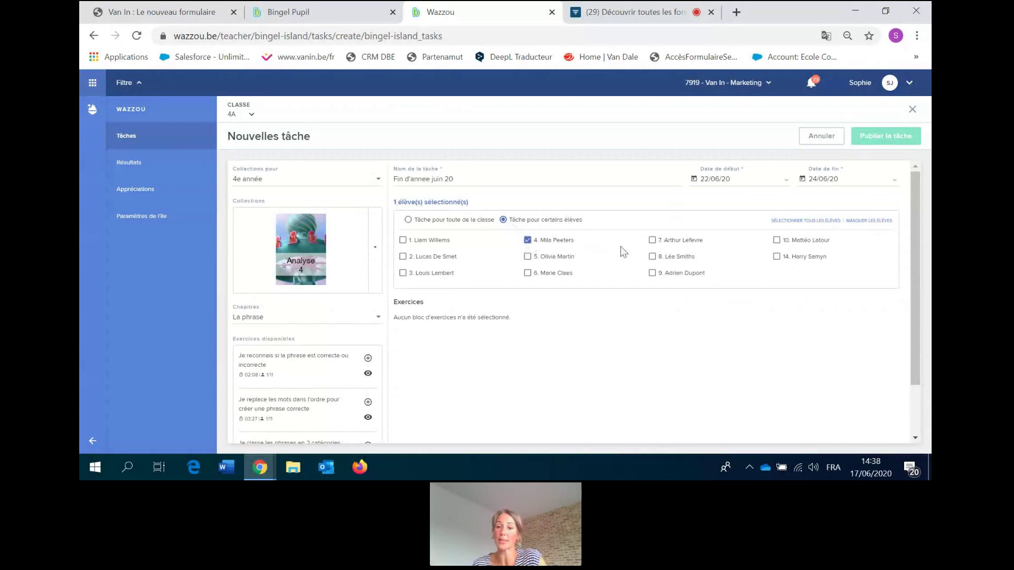
{"action": "left_click", "coordinate": [652, 257]}
{"action": "left_click", "coordinate": [776, 257]}
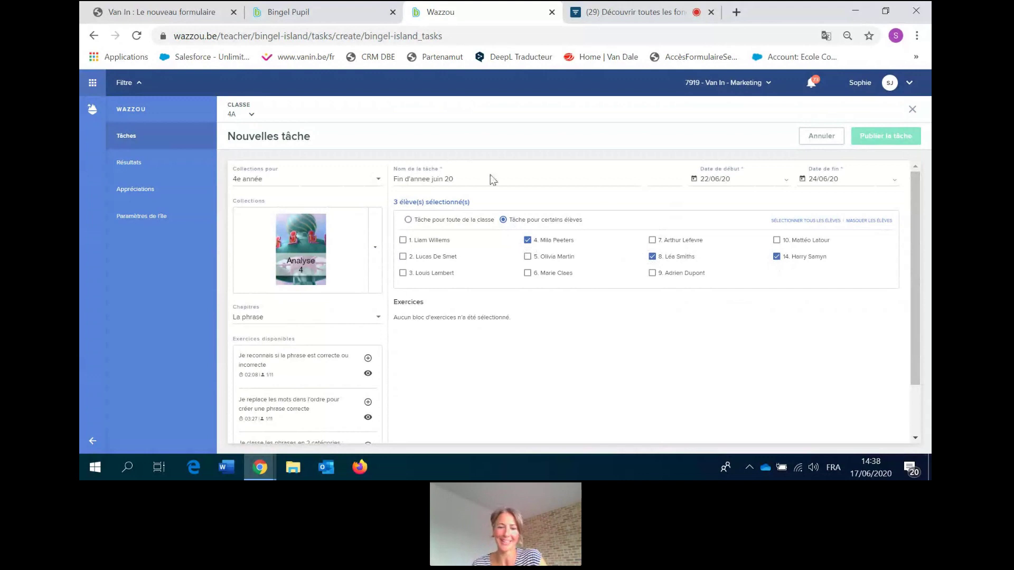
{"action": "left_click", "coordinate": [408, 220]}
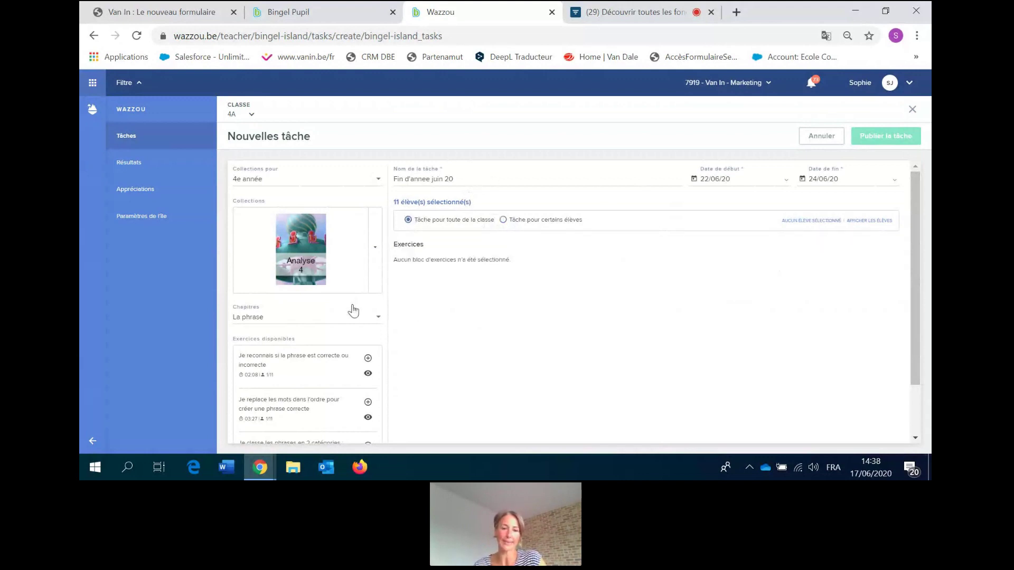
{"action": "left_click", "coordinate": [375, 253]}
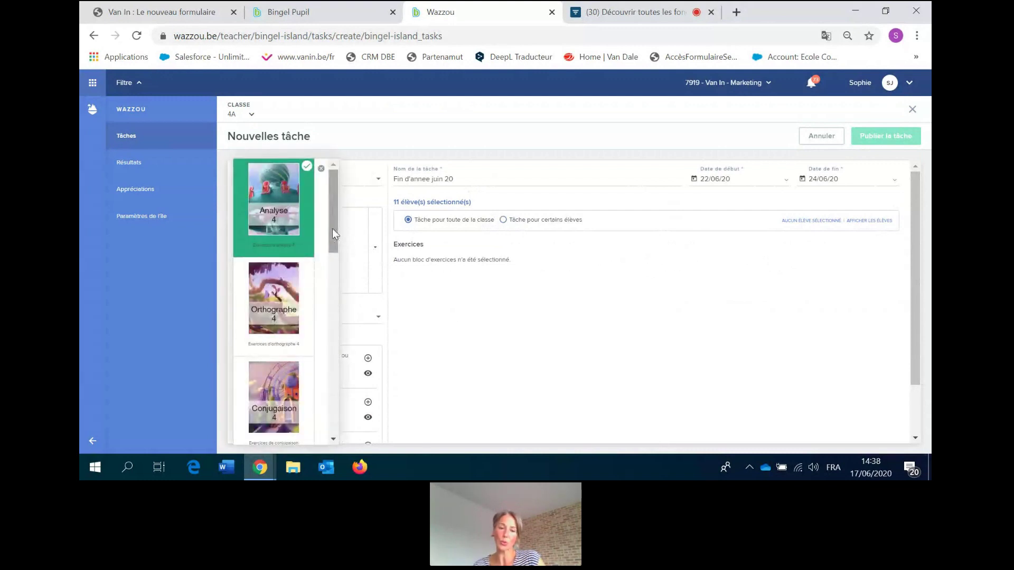
{"action": "left_click_drag", "start_coordinate": [332, 228], "coordinate": [353, 226]}
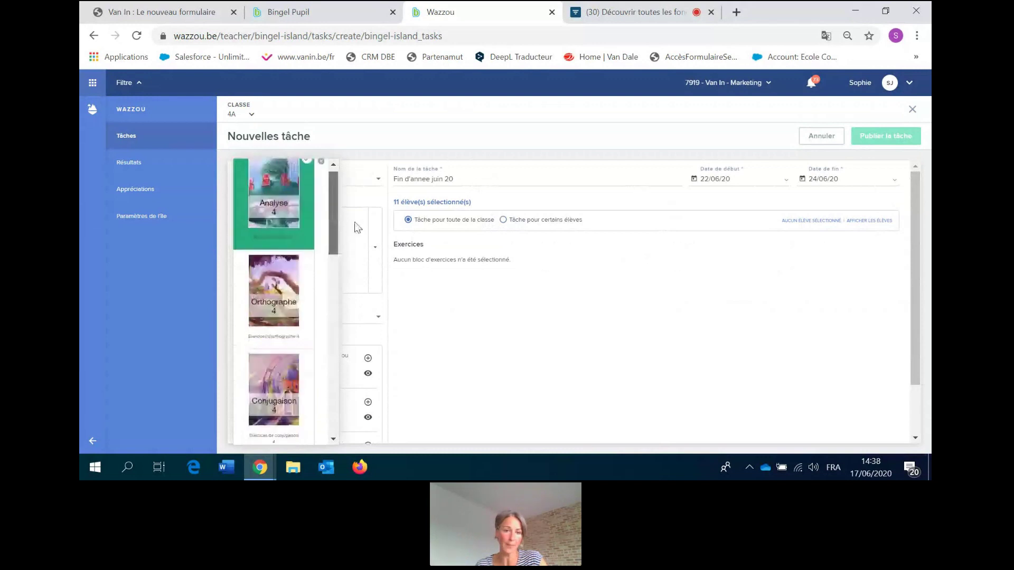
{"action": "left_click", "coordinate": [279, 198]}
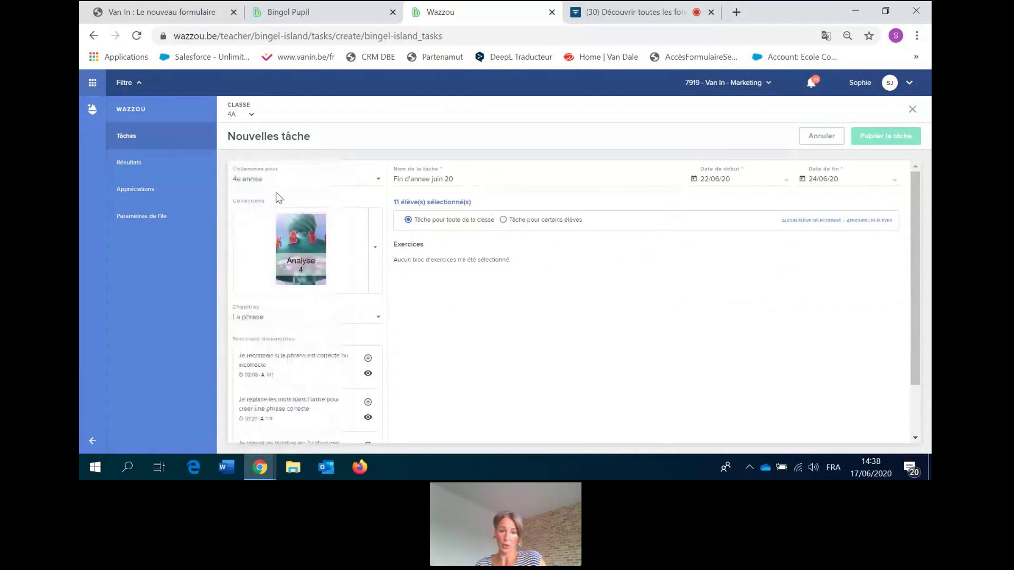
{"action": "left_click", "coordinate": [381, 318]}
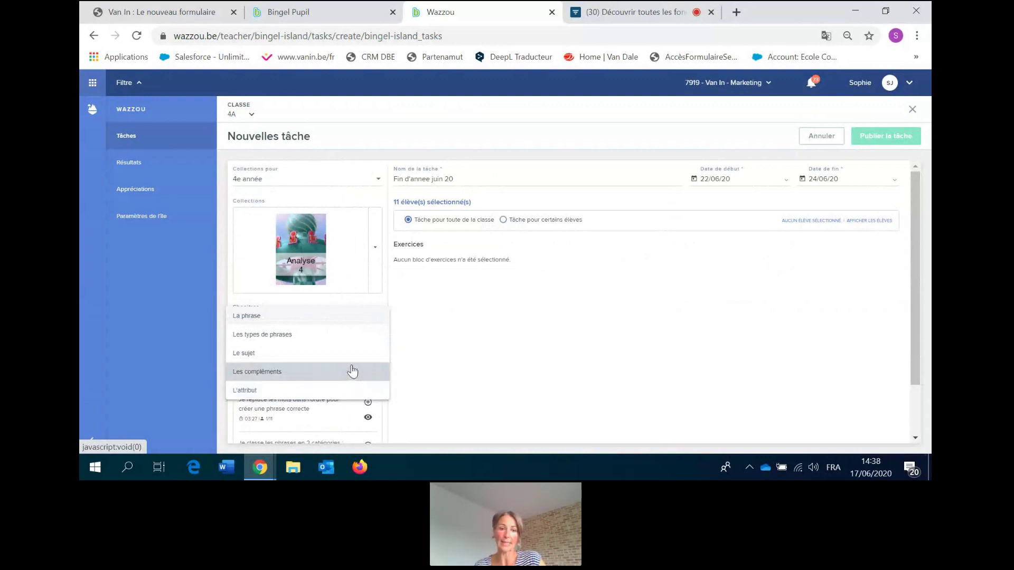
{"action": "left_click", "coordinate": [351, 328]}
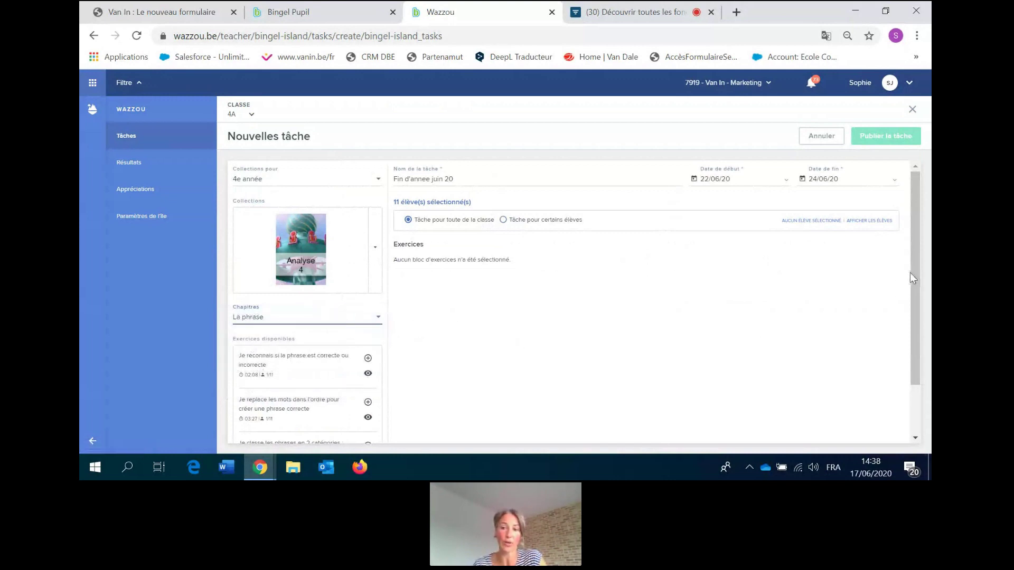
{"action": "left_click_drag", "start_coordinate": [911, 272], "coordinate": [908, 333]}
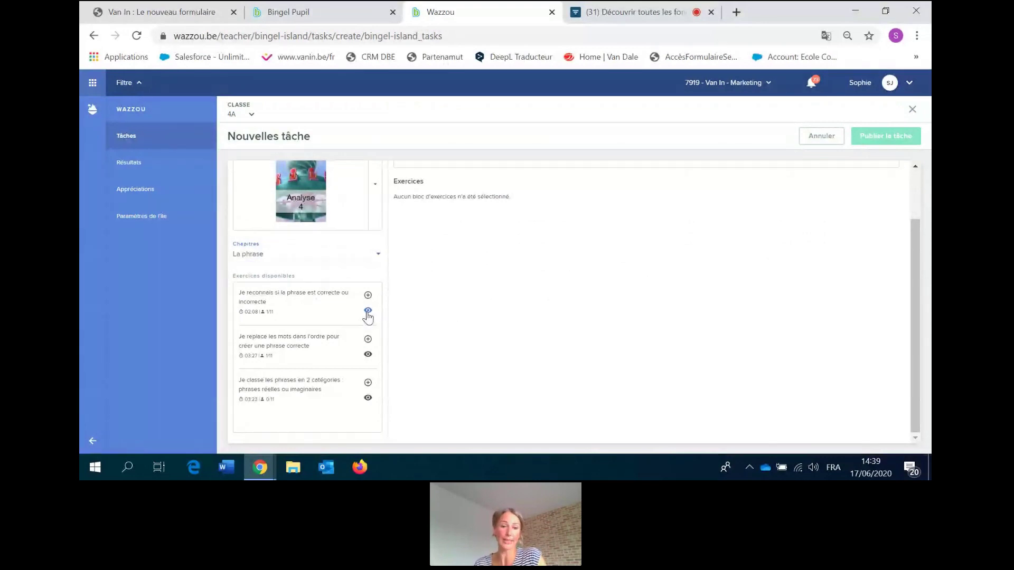
{"action": "left_click", "coordinate": [368, 312]}
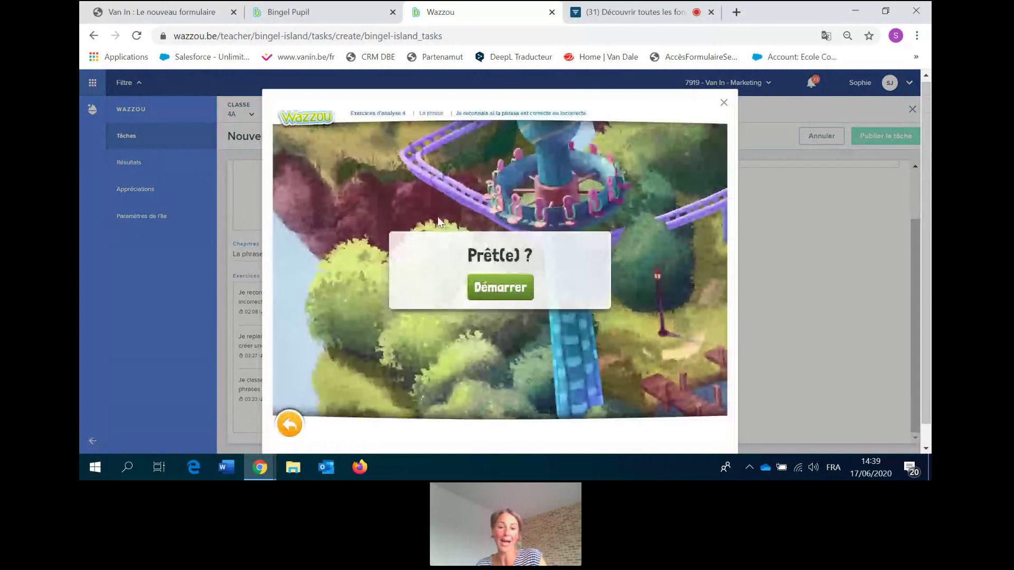
{"action": "left_click", "coordinate": [496, 285]}
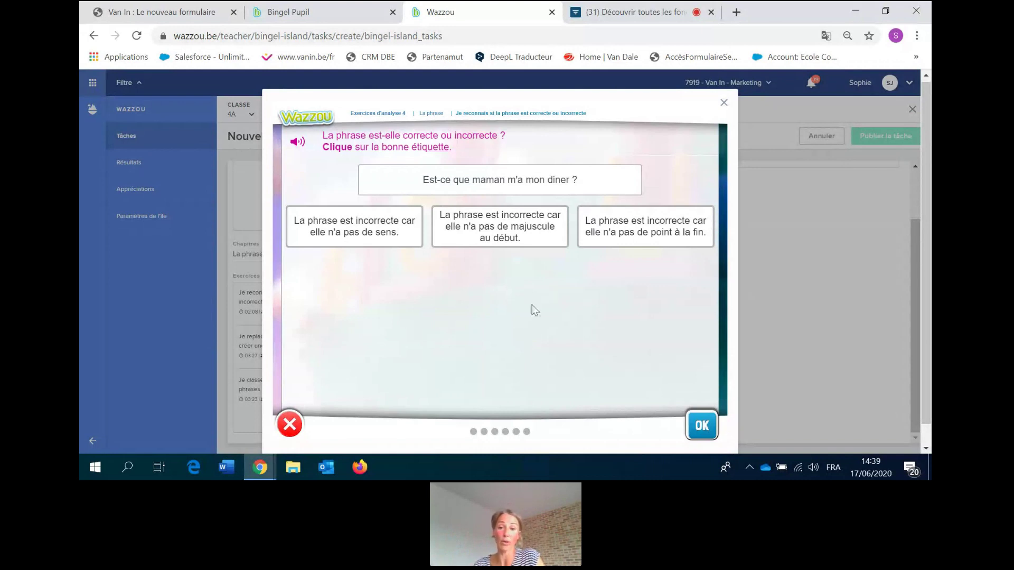
{"action": "left_click", "coordinate": [724, 103]}
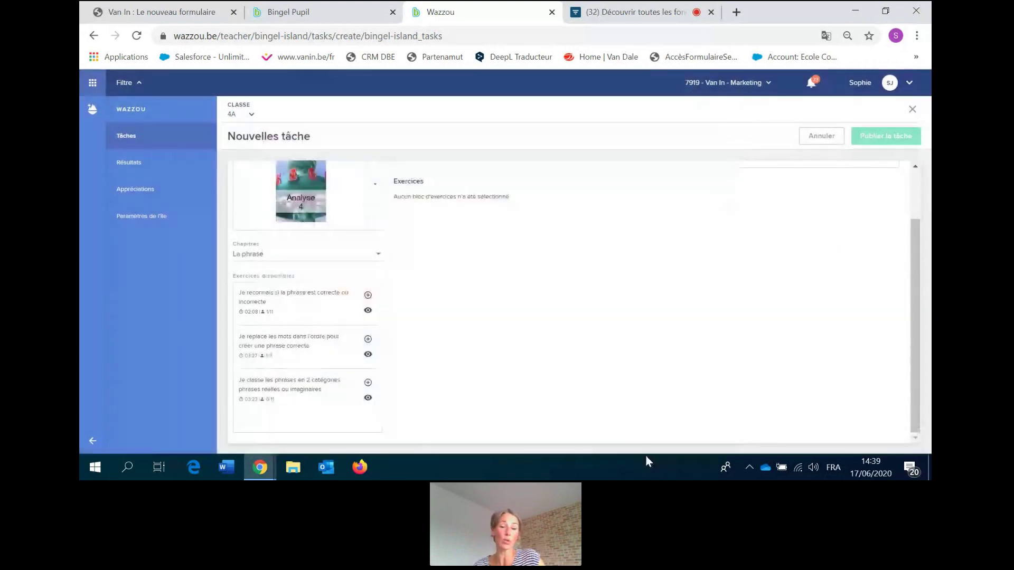
Add the La phrase exercise from Analyse 4 to the task.
{"action": "left_click", "coordinate": [367, 296]}
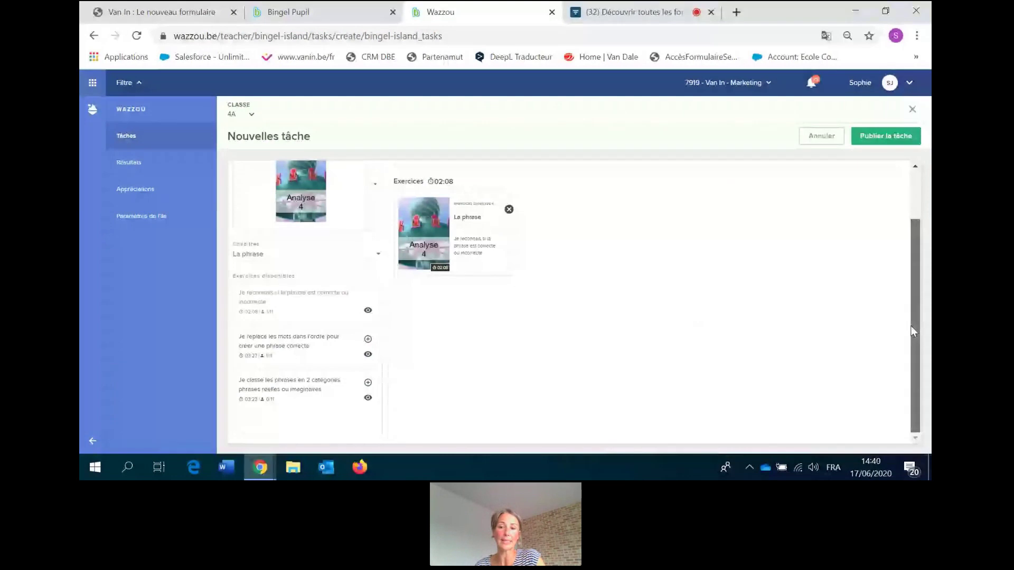
{"action": "mouse_move", "coordinate": [913, 324]}
{"action": "left_mouse_down"}
{"action": "mouse_move", "coordinate": [916, 272]}
{"action": "mouse_move", "coordinate": [925, 330]}
{"action": "left_mouse_up"}
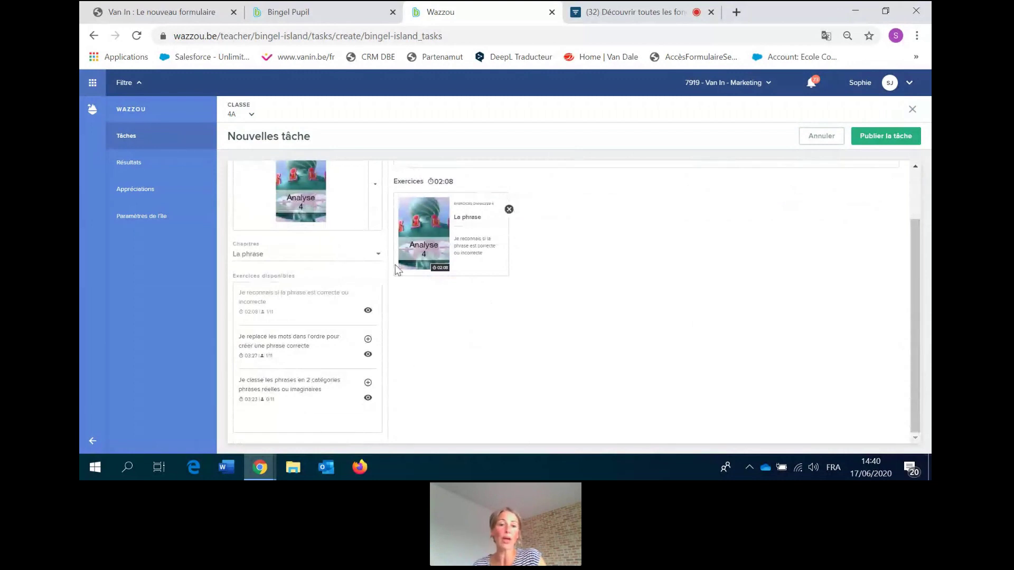
{"action": "left_click", "coordinate": [378, 262]}
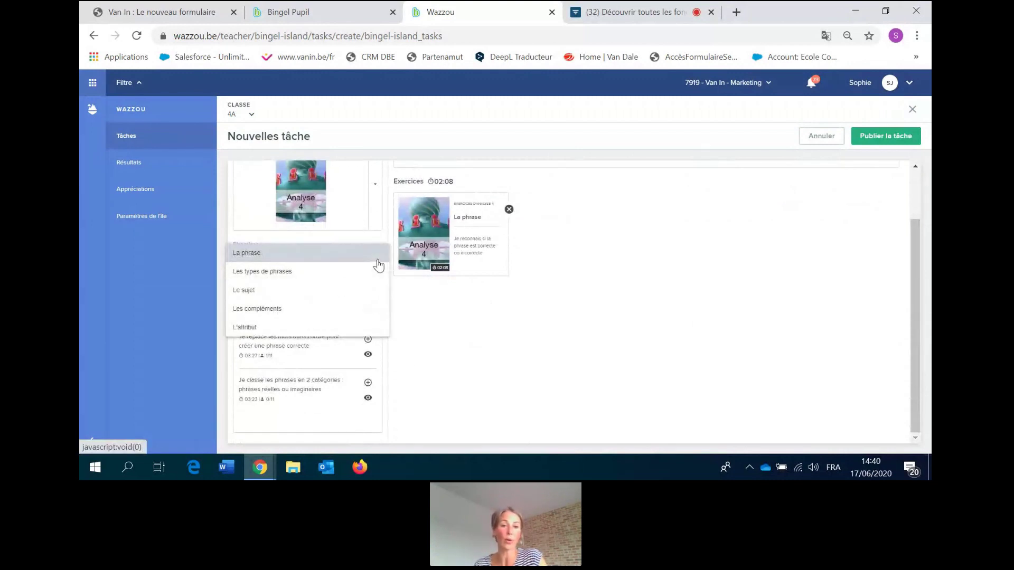
{"action": "left_click", "coordinate": [379, 263]}
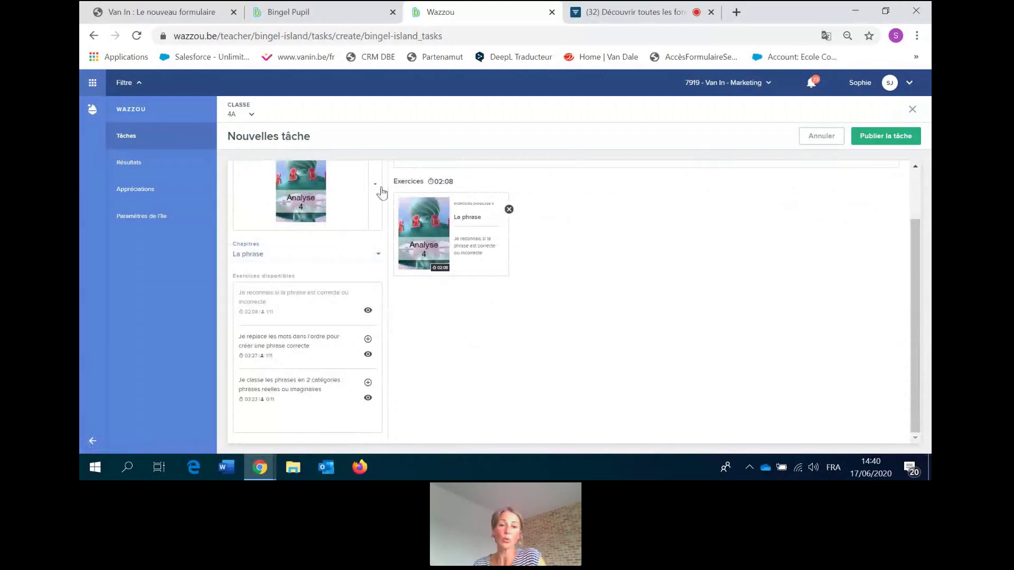
From the Orthographe 4 book, preview and add J'écris le son [a].
{"action": "left_click", "coordinate": [380, 192]}
{"action": "left_click", "coordinate": [288, 301]}
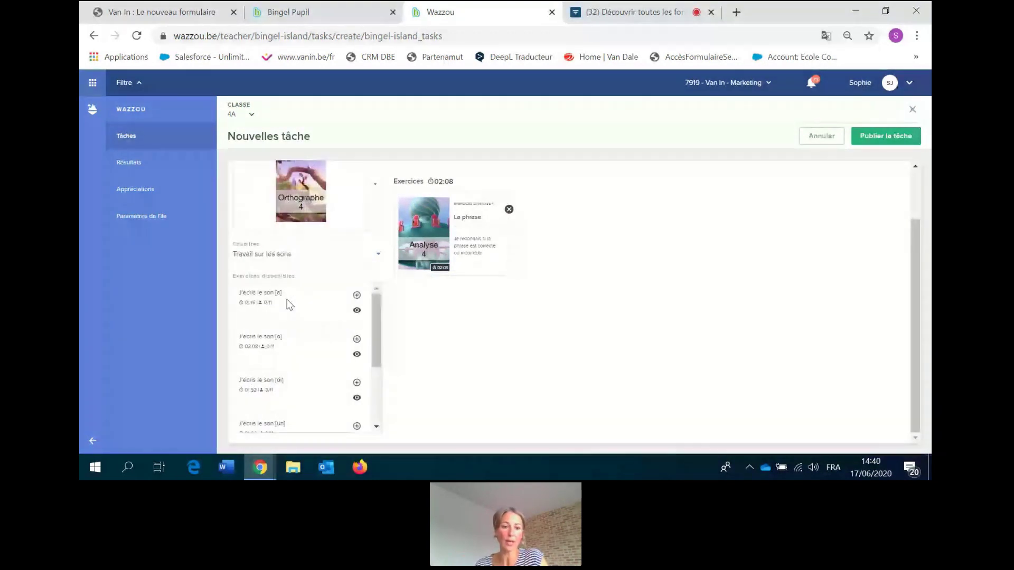
{"action": "left_click", "coordinate": [356, 354]}
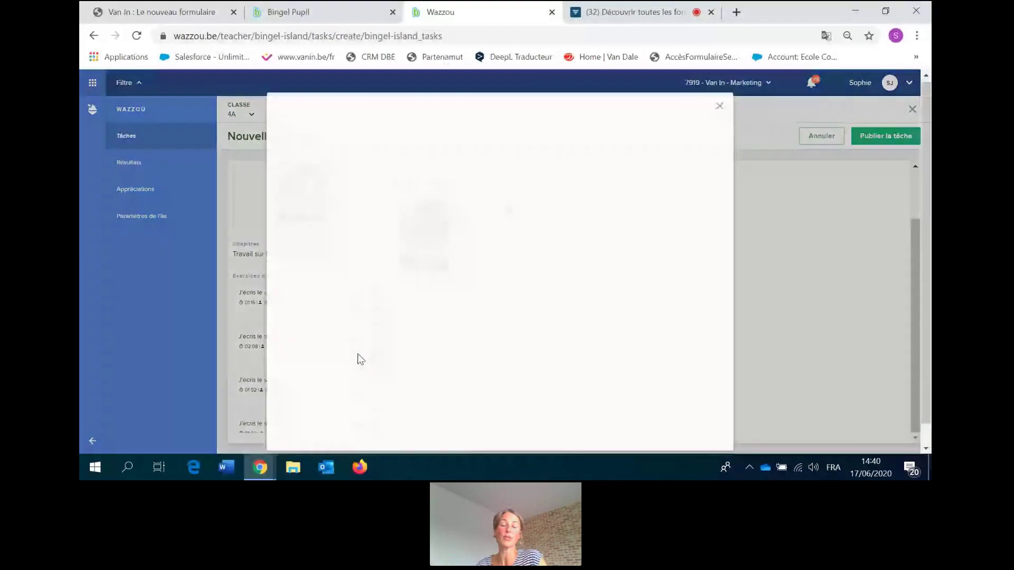
{"action": "left_click", "coordinate": [502, 296]}
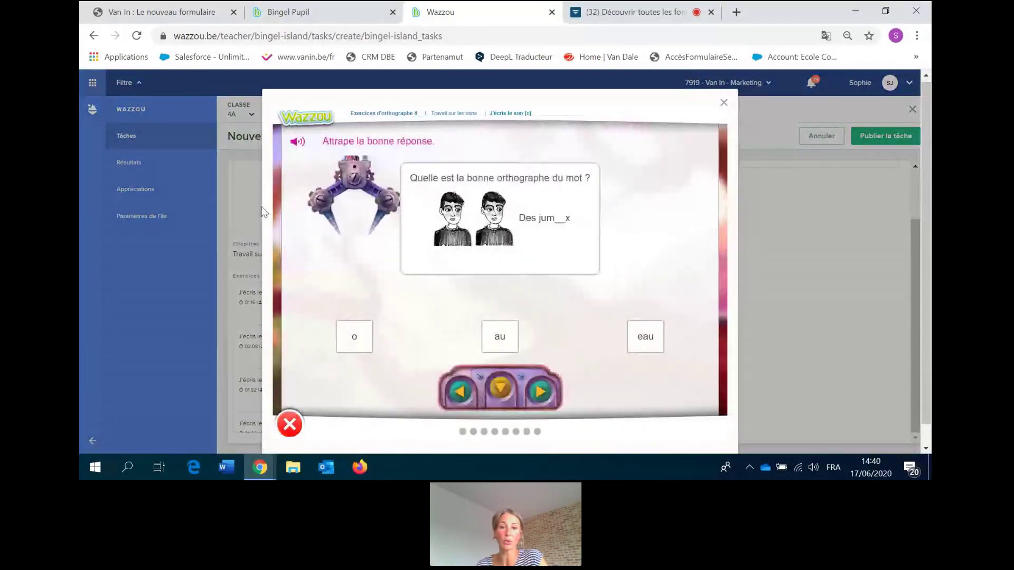
{"action": "left_click", "coordinate": [723, 102]}
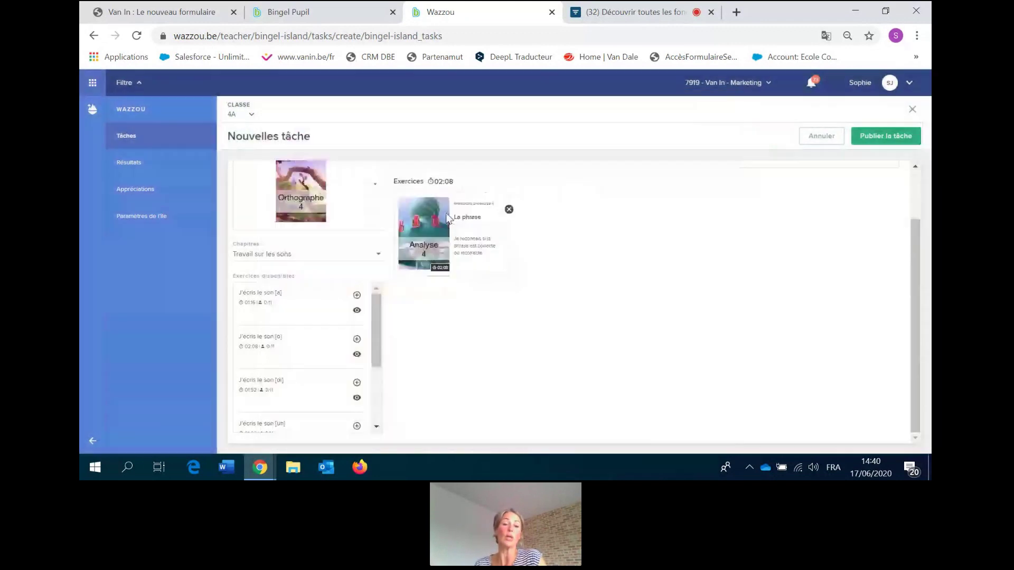
{"action": "left_click", "coordinate": [357, 296]}
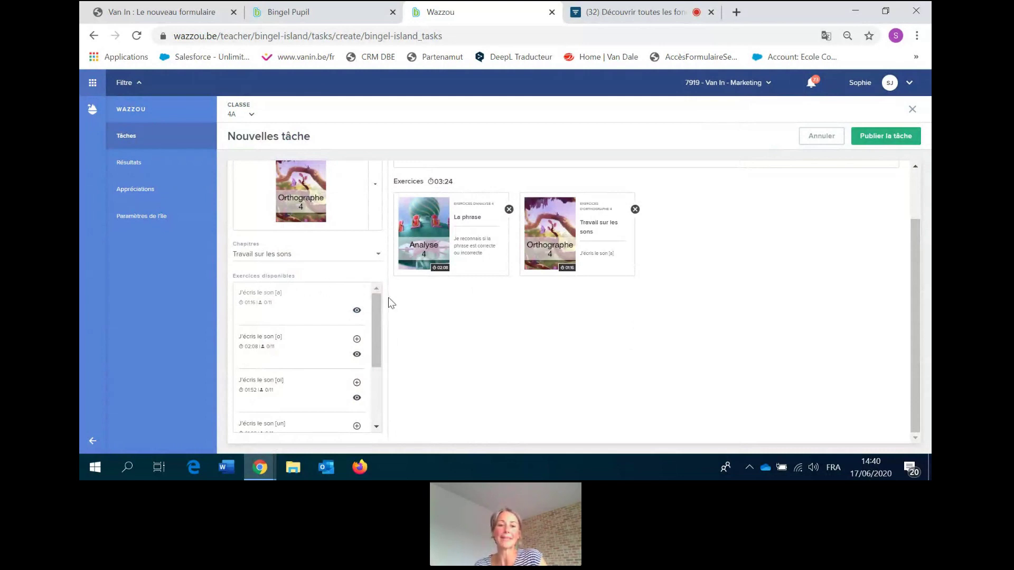
From Numération Opération 4, preview and add Je complète la droite graduée (2).
{"action": "left_click", "coordinate": [376, 186]}
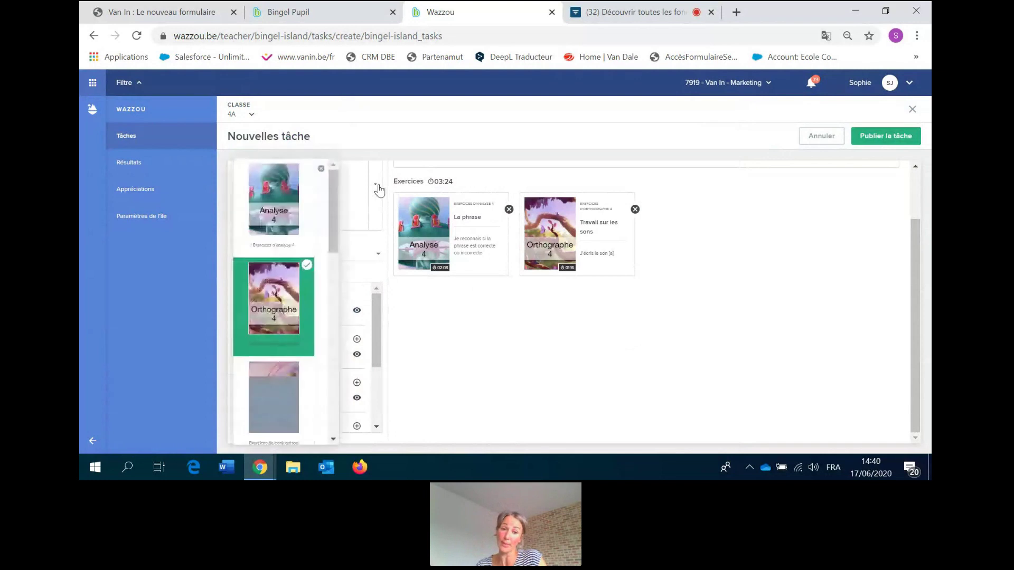
{"action": "left_click_drag", "start_coordinate": [334, 239], "coordinate": [323, 325]}
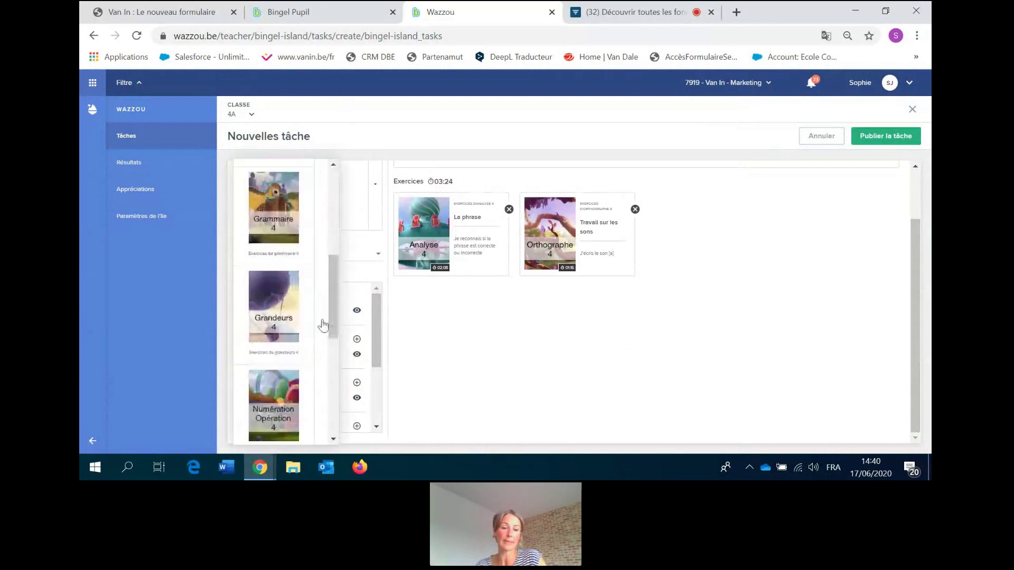
{"action": "left_click", "coordinate": [283, 418]}
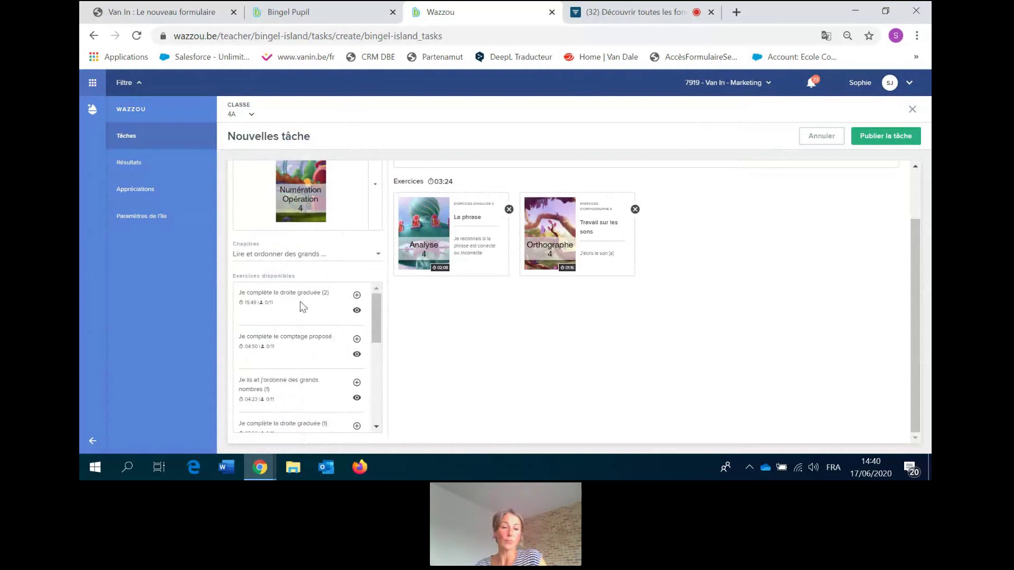
{"action": "left_click", "coordinate": [357, 311]}
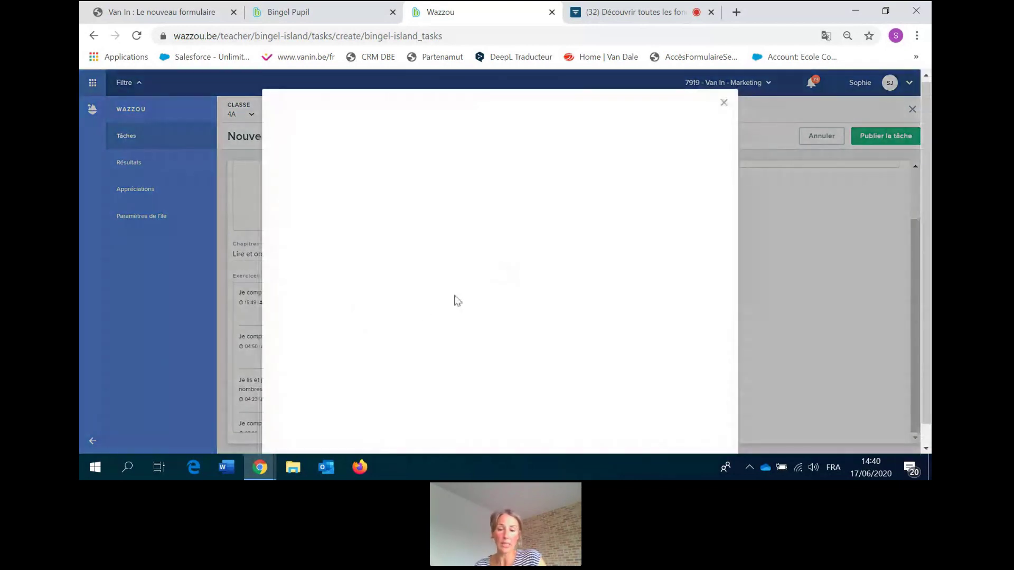
{"action": "left_click", "coordinate": [495, 296]}
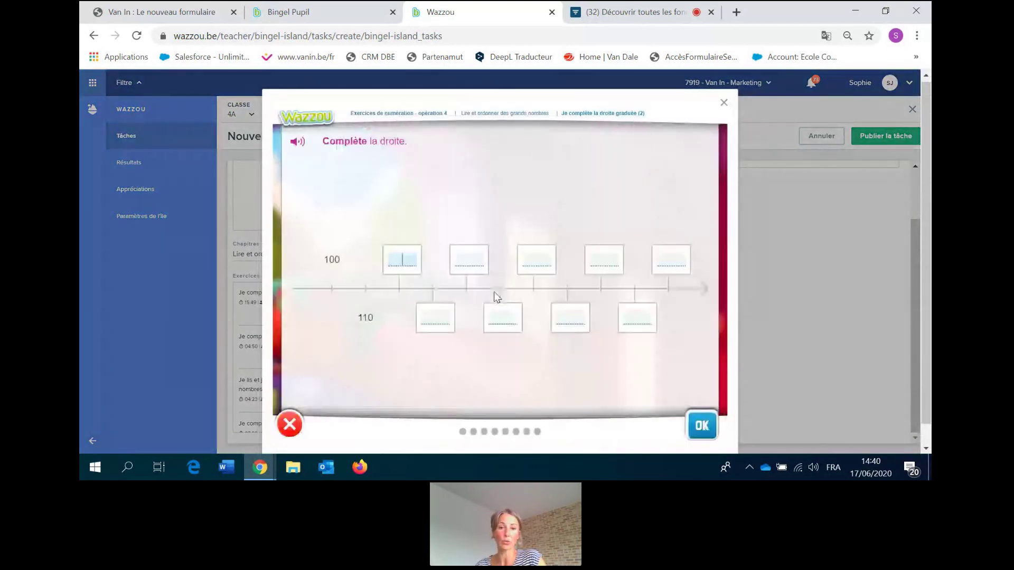
{"action": "left_click", "coordinate": [723, 103]}
{"action": "left_click", "coordinate": [358, 295]}
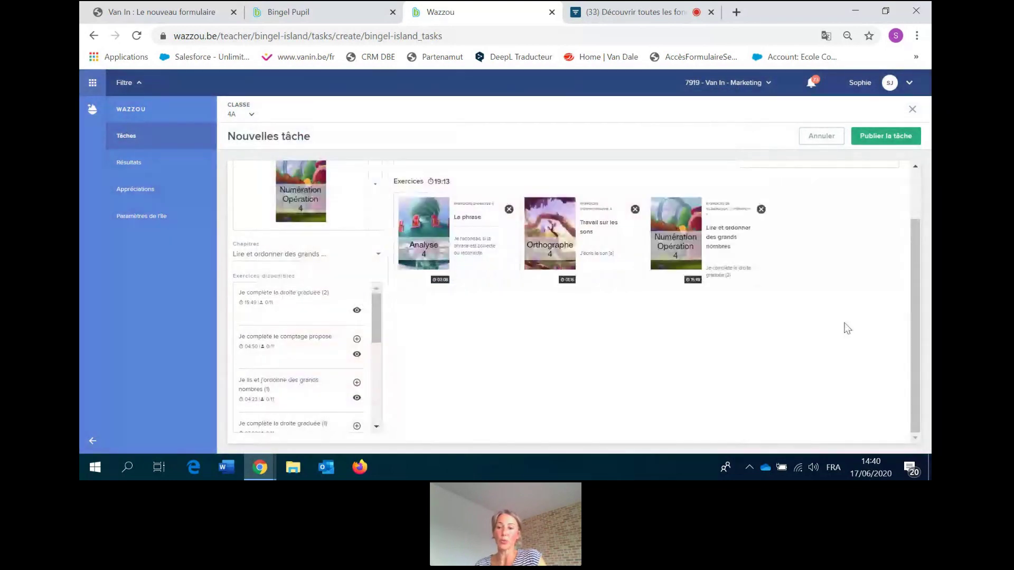
{"action": "scroll", "coordinate": [910, 306], "scroll_direction": "up", "scroll_amount": 2}
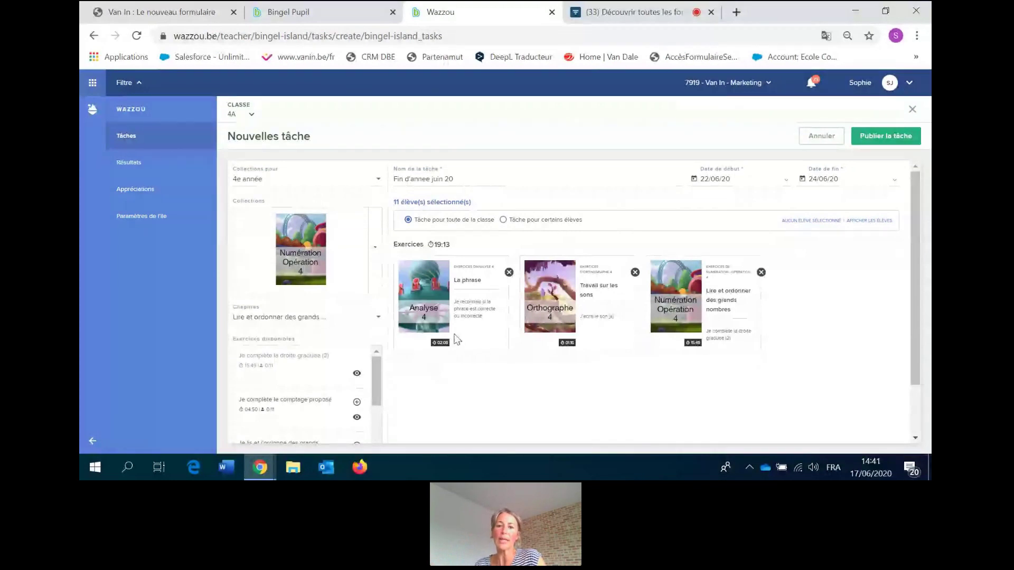
Publish the task 'Fin d'annee juin 20' for class 4A.
{"action": "left_click", "coordinate": [887, 138]}
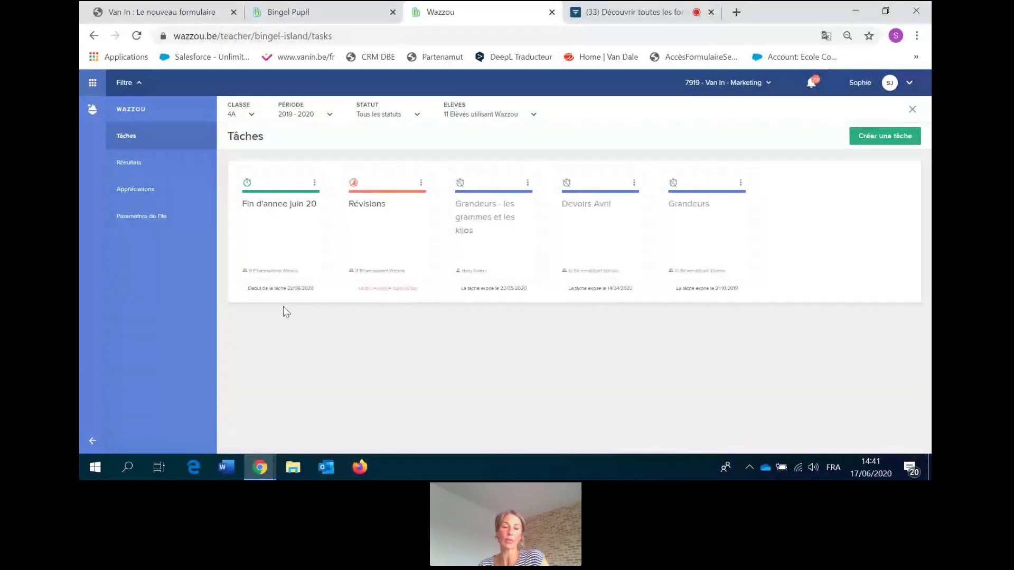
Log the pupil in on wazzou.be via Élève and their avatar, then return to the teacher tab.
{"action": "left_click", "coordinate": [368, 9]}
{"action": "left_click", "coordinate": [297, 40]}
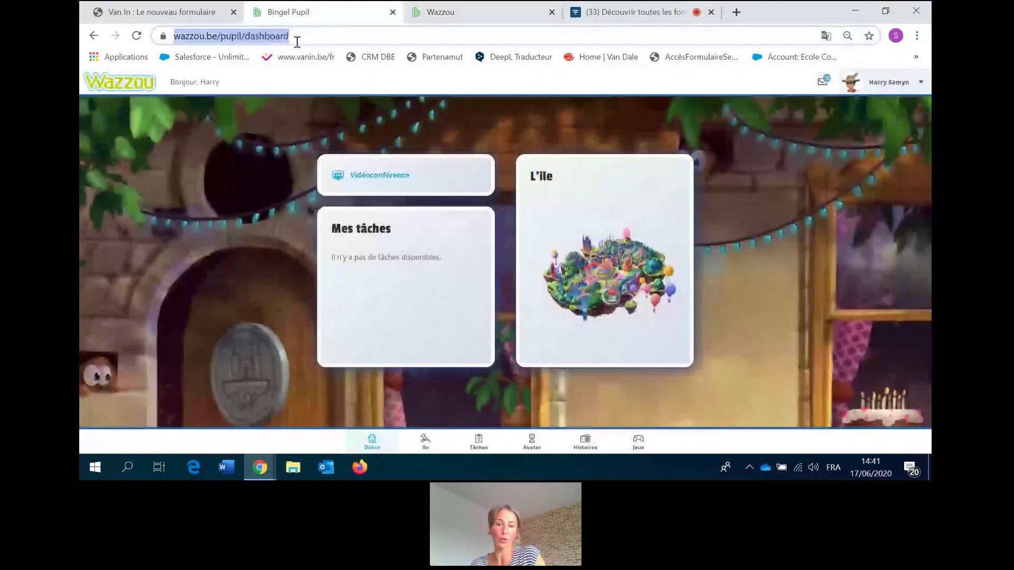
{"action": "type", "text": "wazzou."}
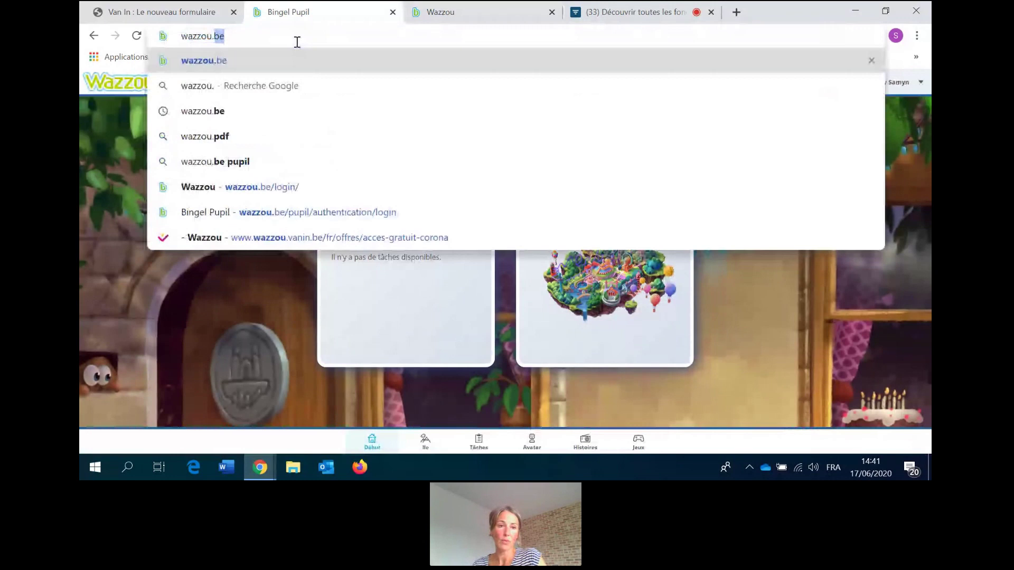
{"action": "key", "text": "Return"}
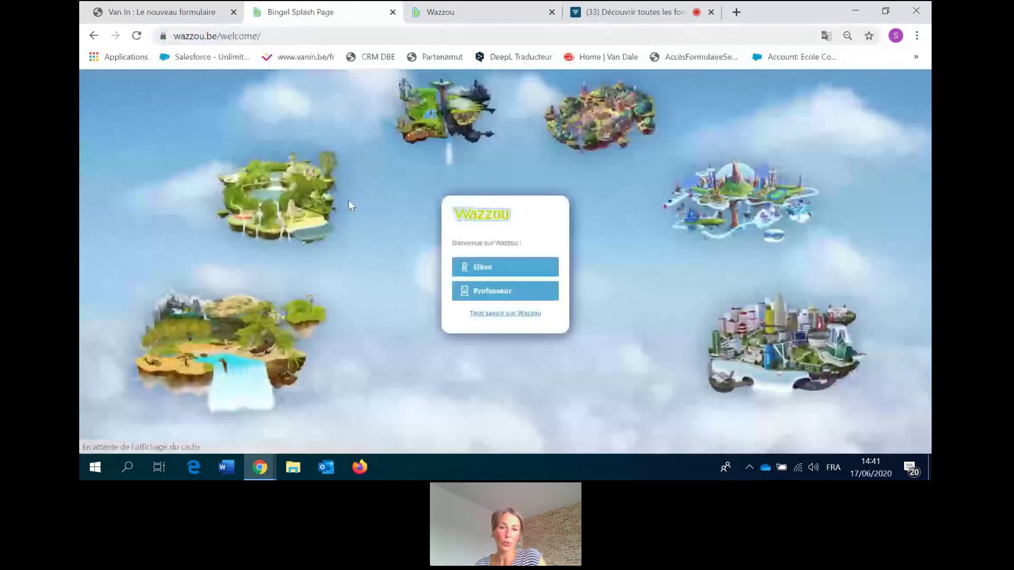
{"action": "left_click", "coordinate": [481, 264]}
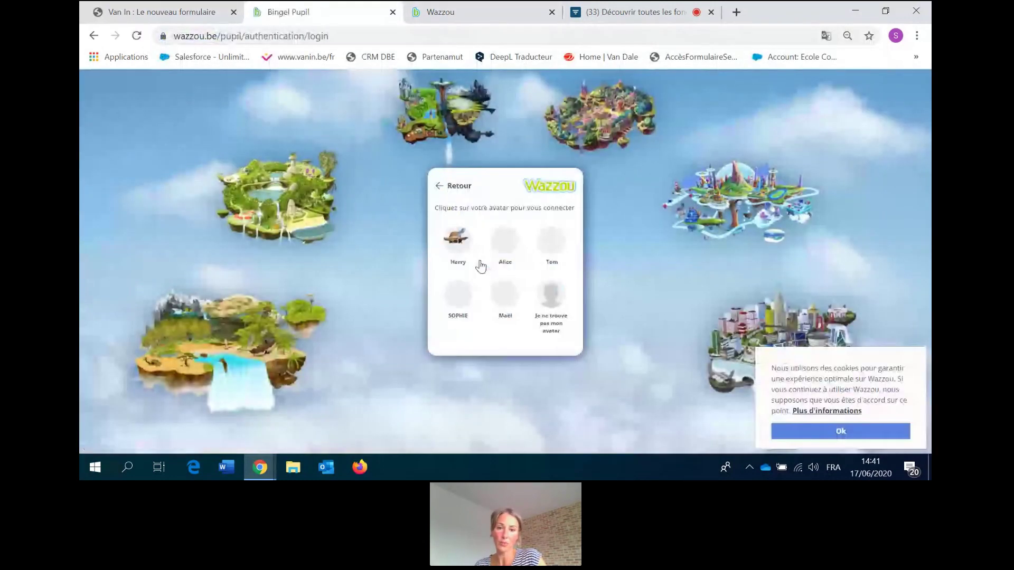
{"action": "left_click", "coordinate": [456, 240]}
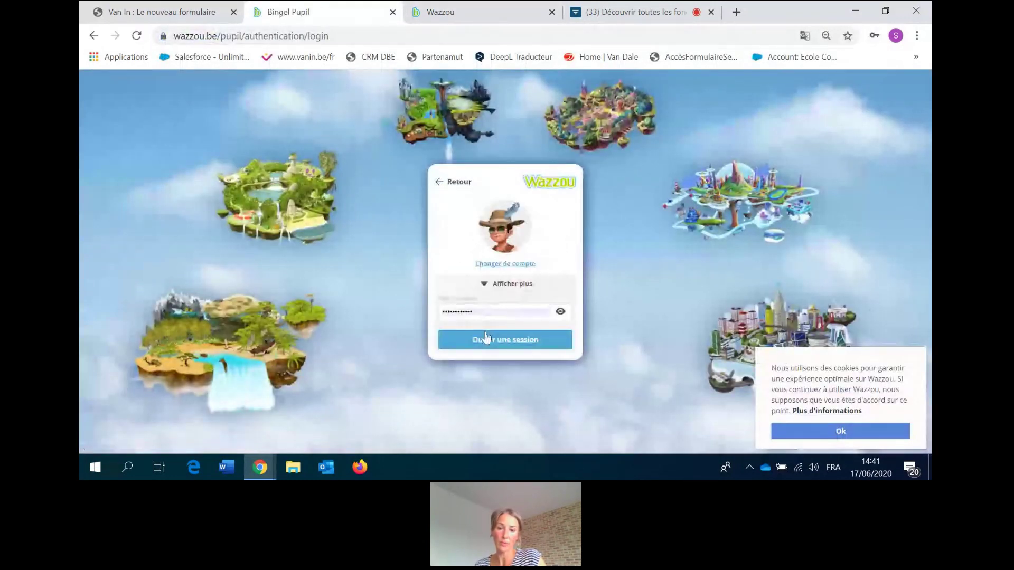
{"action": "left_click", "coordinate": [486, 339]}
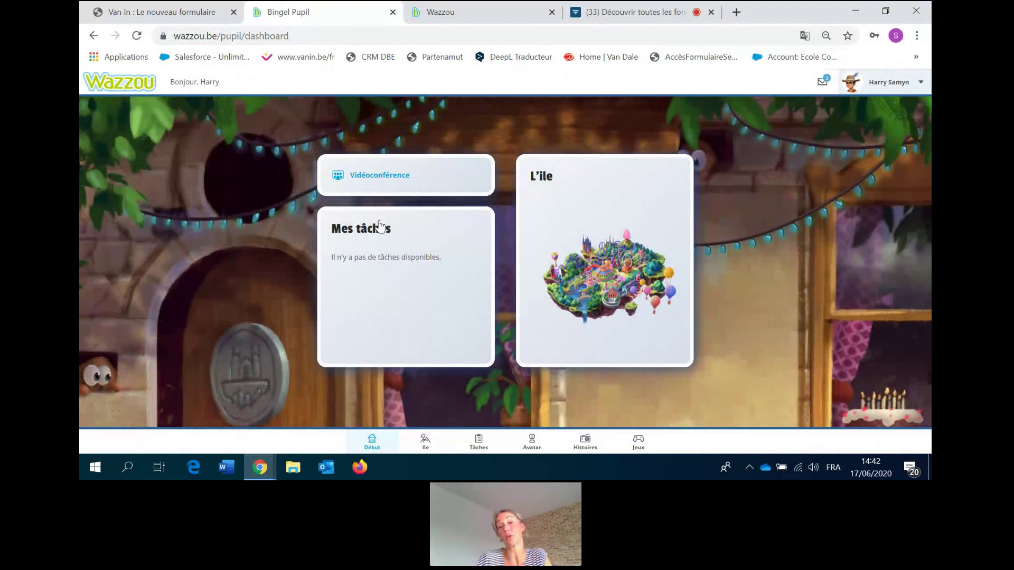
{"action": "left_click", "coordinate": [422, 12]}
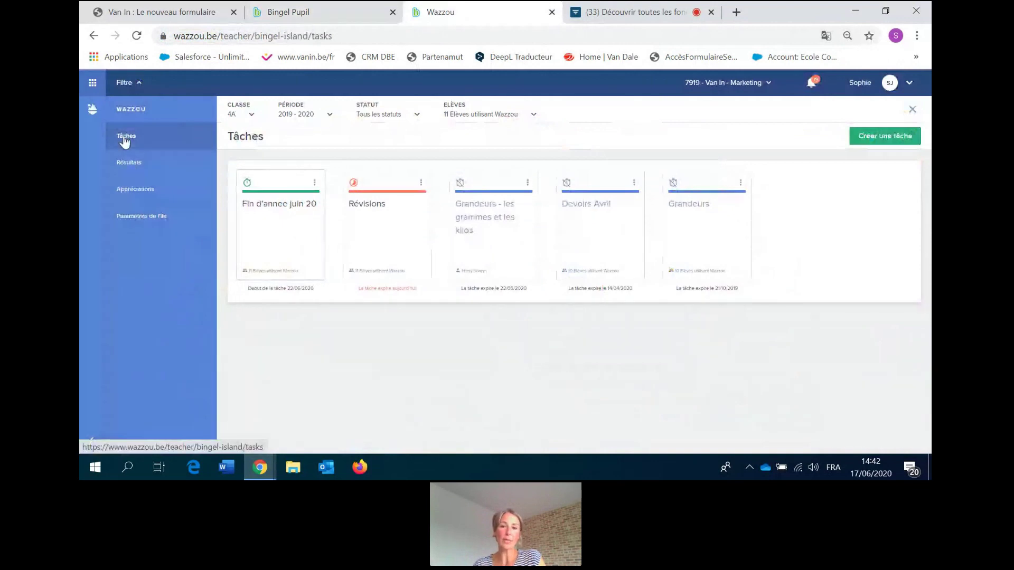
Sign the teacher back in with the account password and go to the Tâches list.
{"action": "left_click", "coordinate": [125, 160]}
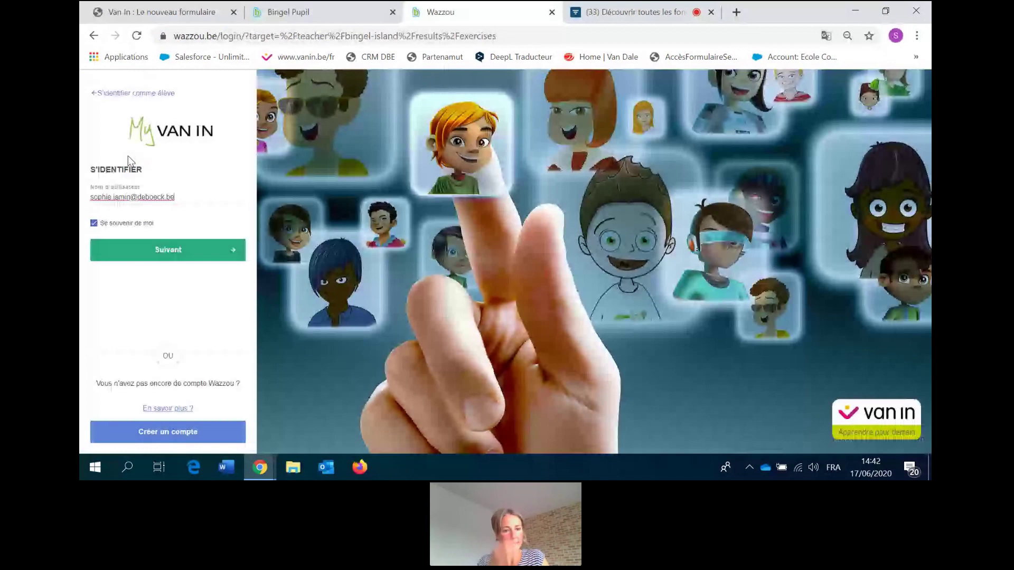
{"action": "left_click", "coordinate": [168, 249]}
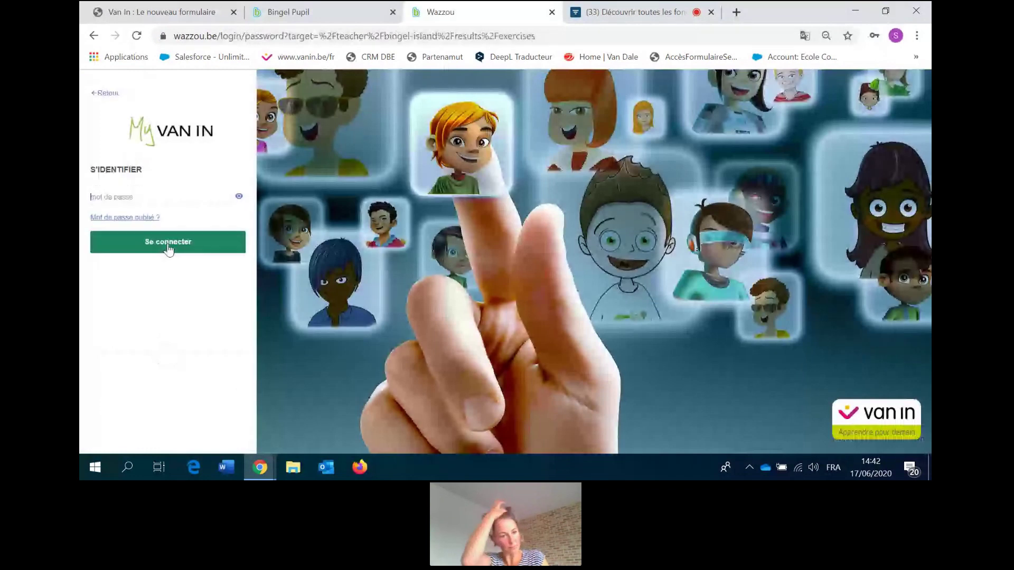
{"action": "left_click", "coordinate": [194, 206]}
{"action": "type", "text": "***********"}
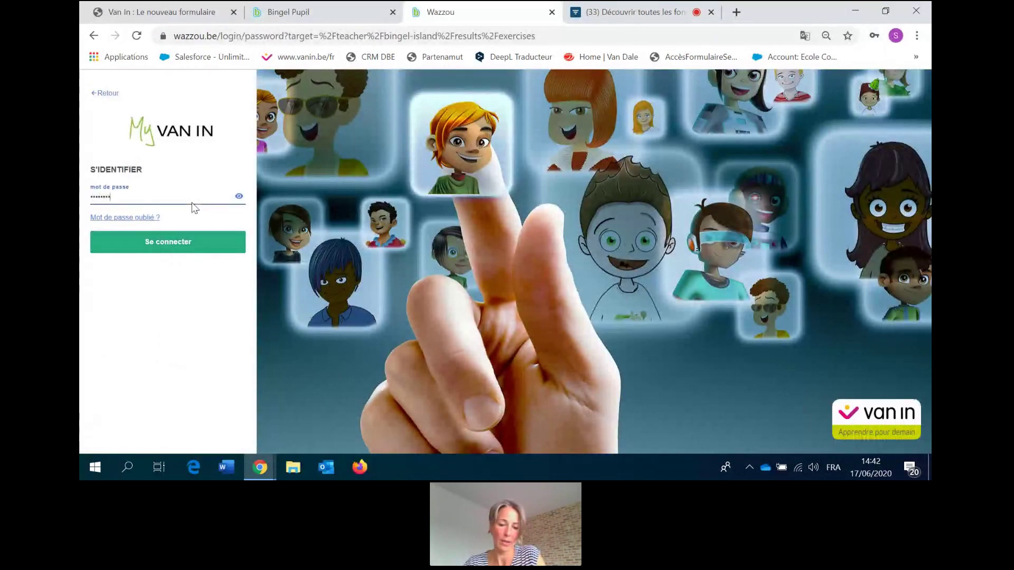
{"action": "key", "text": "Return"}
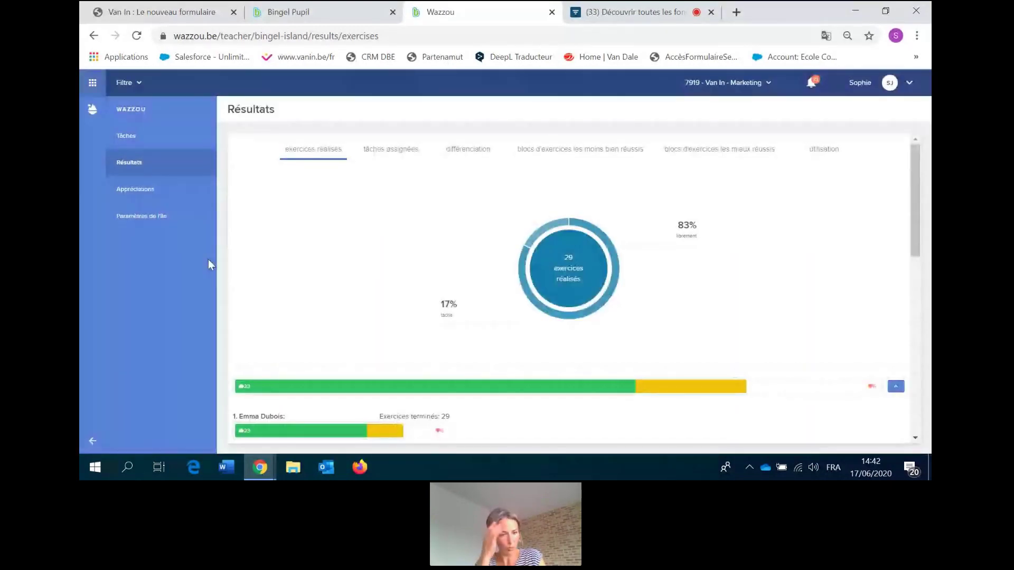
{"action": "left_click", "coordinate": [130, 148]}
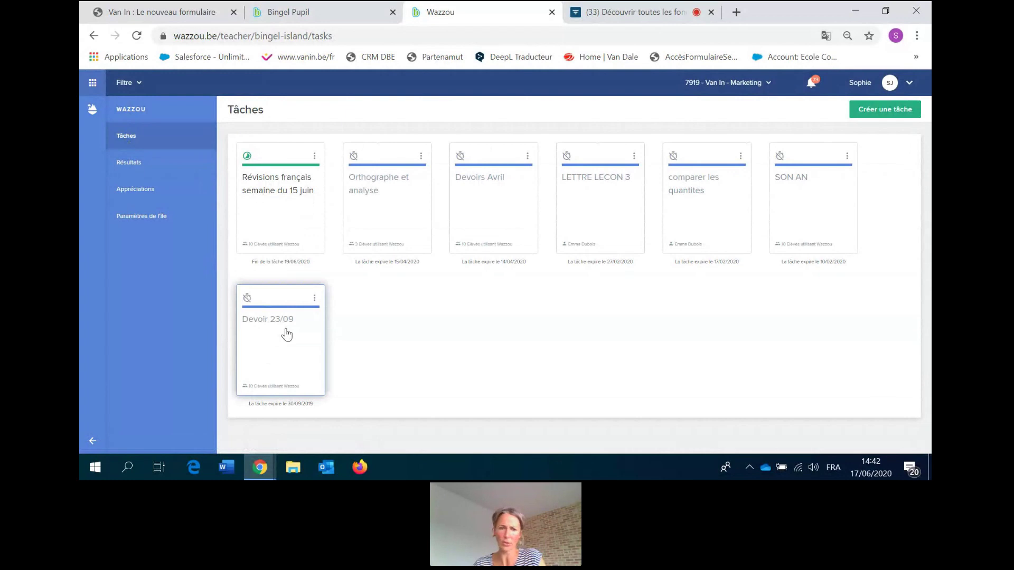
Filter tasks to class 4e année > 4A and open its Résultats overview.
{"action": "left_click", "coordinate": [136, 83]}
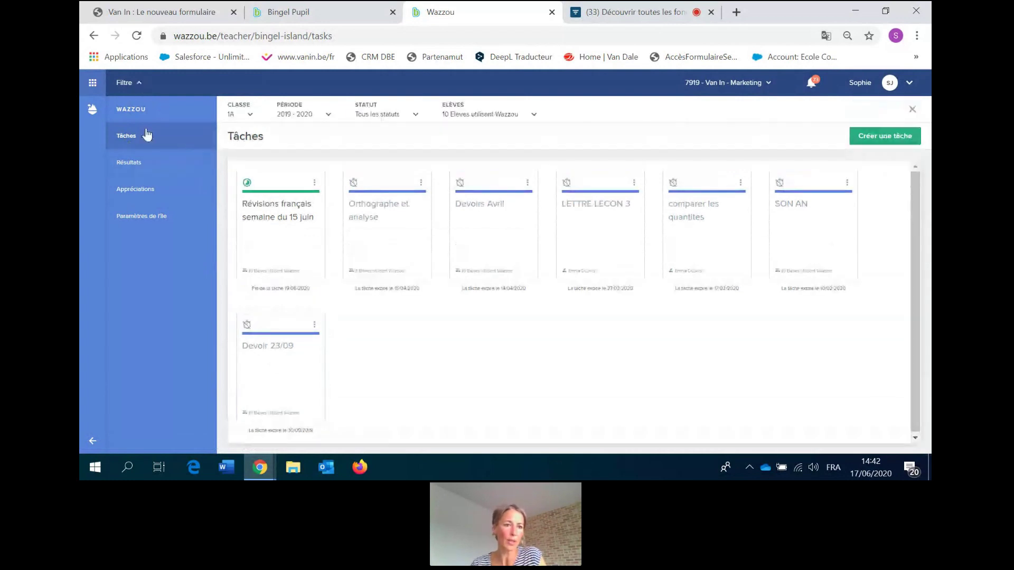
{"action": "left_click", "coordinate": [139, 84]}
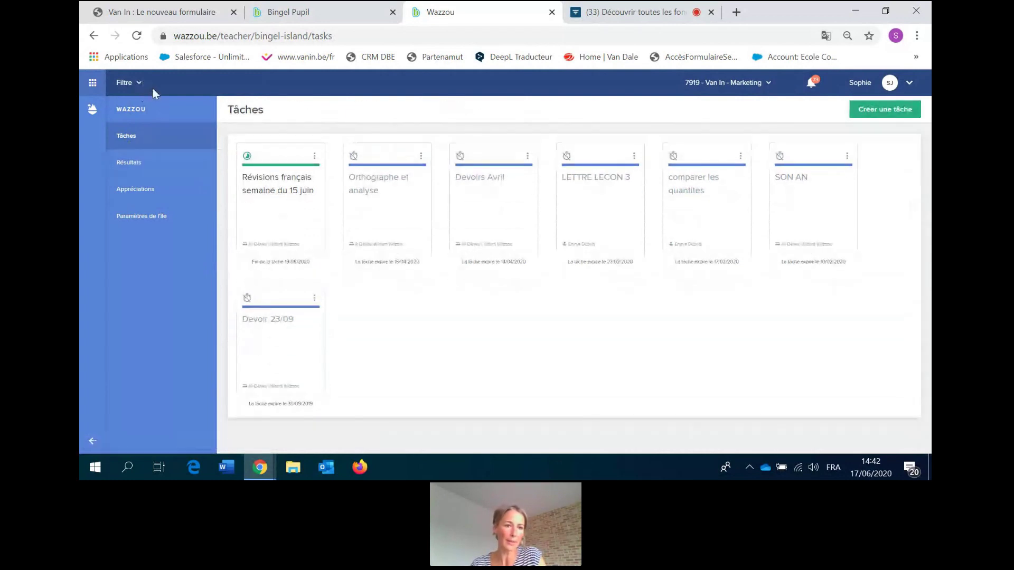
{"action": "left_click", "coordinate": [135, 85]}
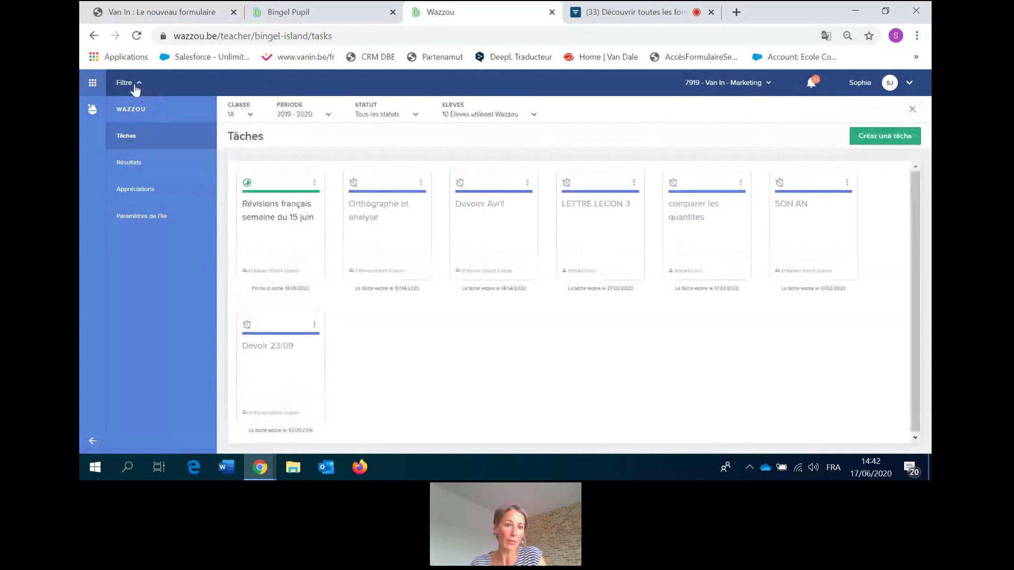
{"action": "left_click", "coordinate": [251, 115]}
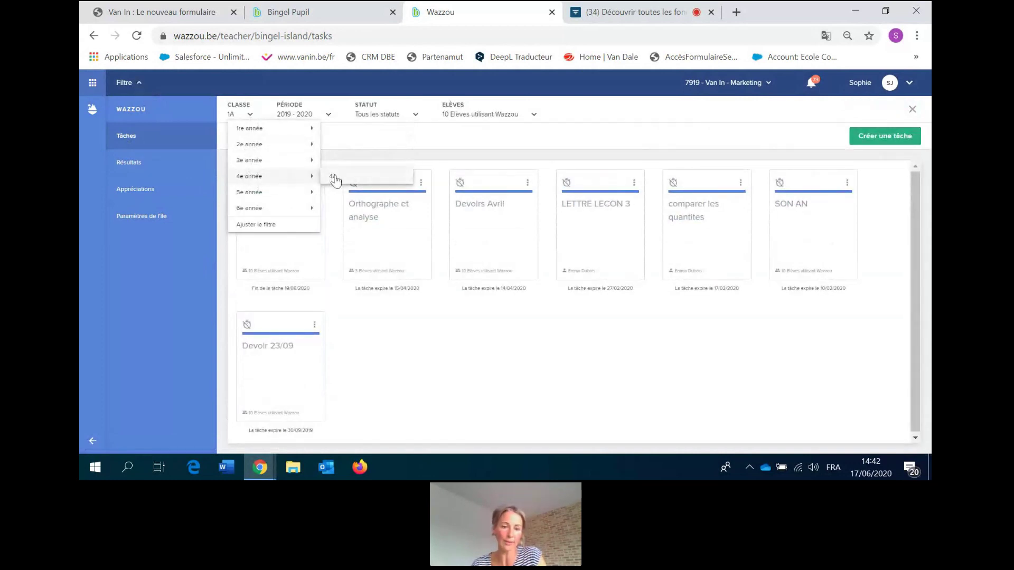
{"action": "left_click", "coordinate": [334, 178]}
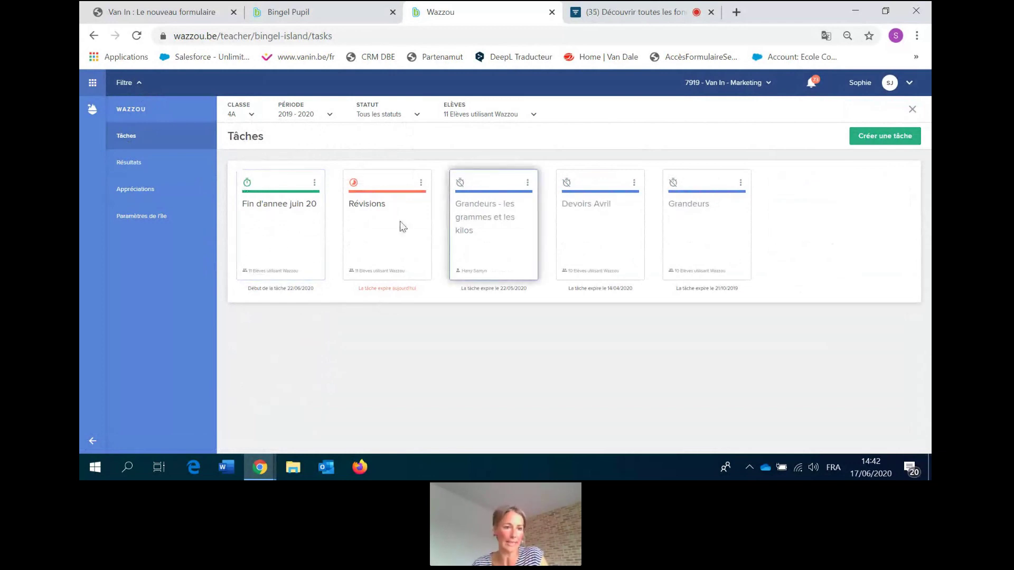
{"action": "left_click", "coordinate": [124, 167]}
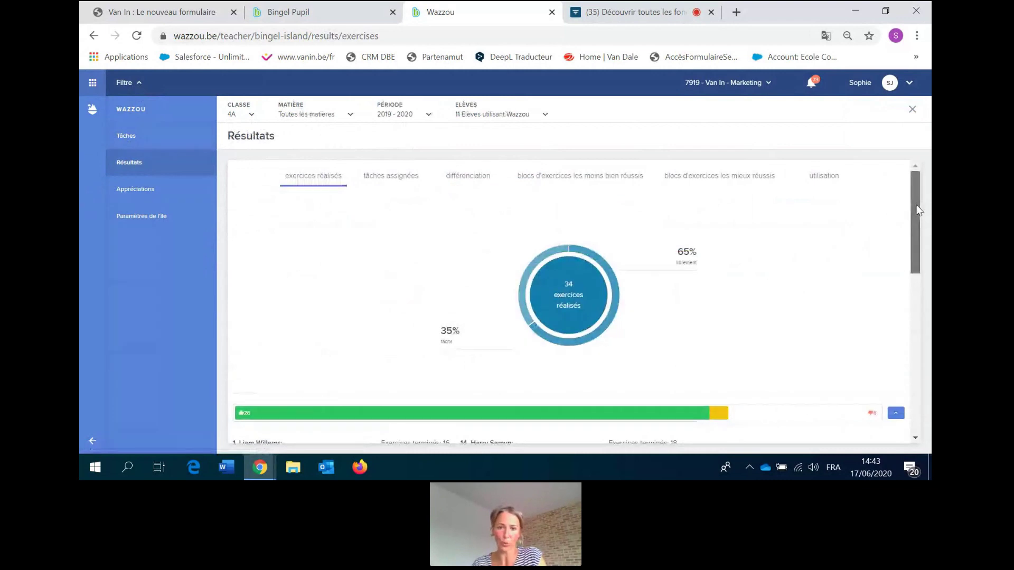
Scroll down class 4A's results to the per-pupil exercise table.
{"action": "left_click_drag", "start_coordinate": [919, 210], "coordinate": [917, 261]}
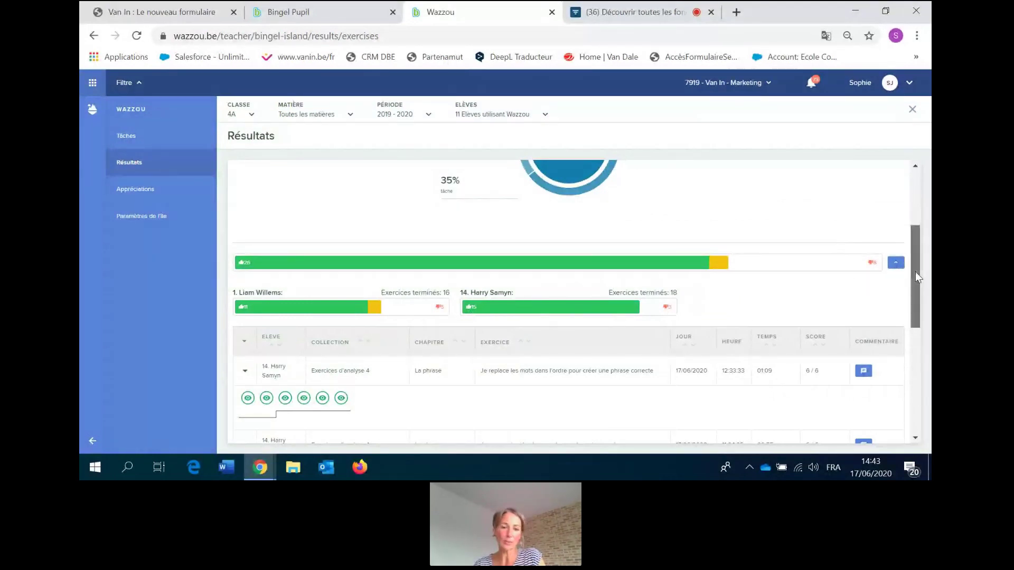
{"action": "left_click_drag", "start_coordinate": [914, 271], "coordinate": [916, 303]}
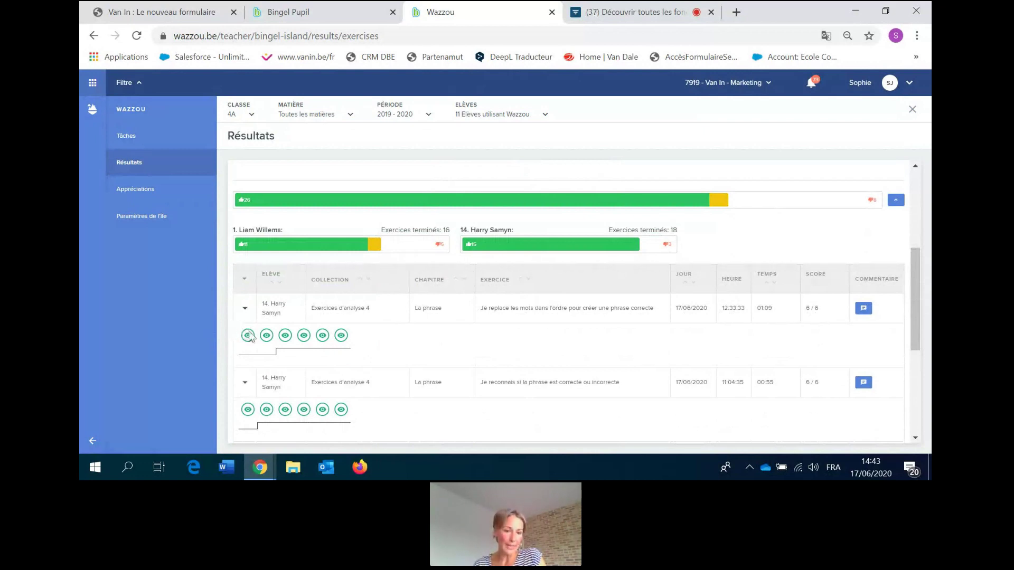
{"action": "mouse_move", "coordinate": [294, 339]}
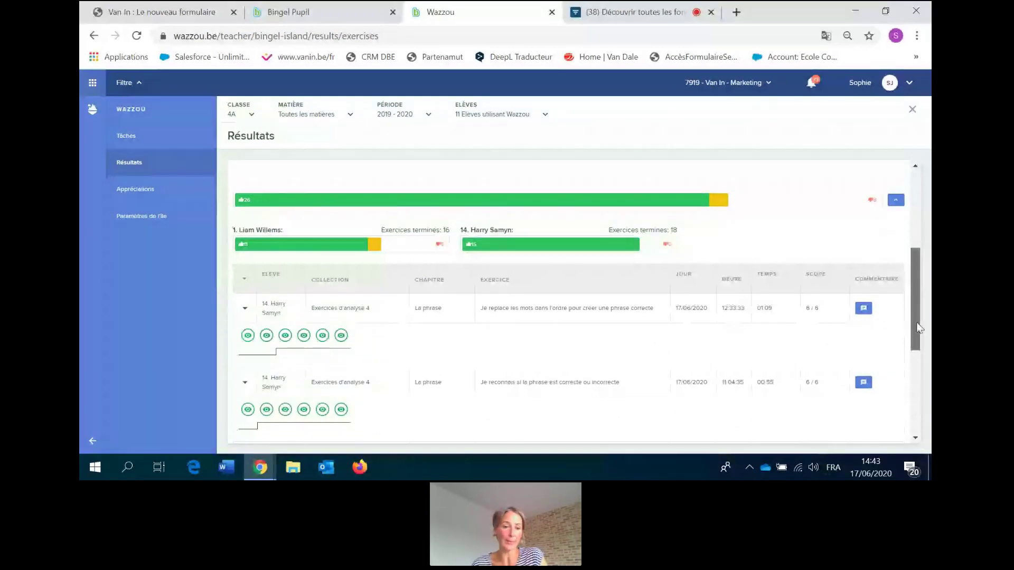
{"action": "left_click_drag", "start_coordinate": [915, 328], "coordinate": [912, 369]}
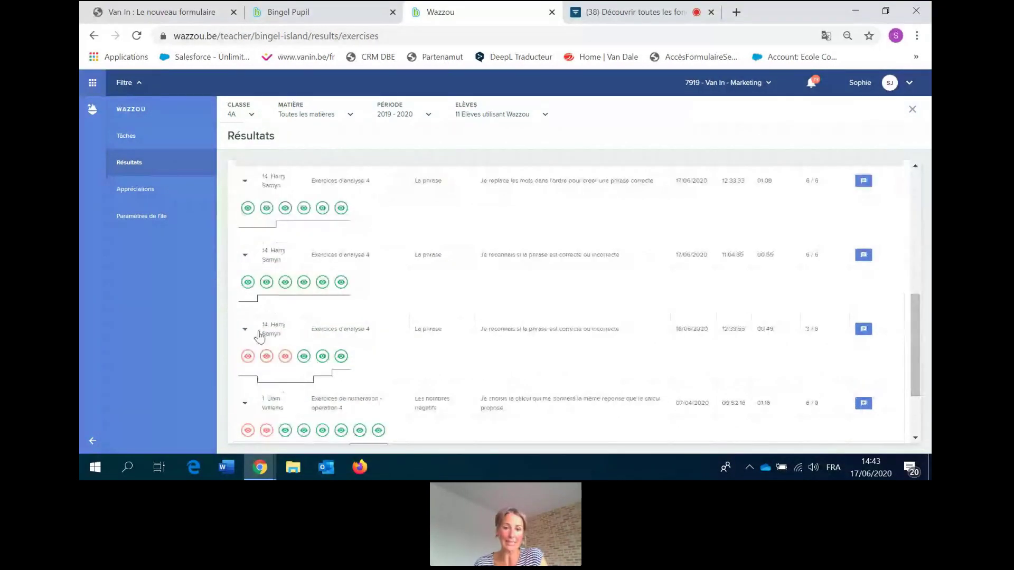
{"action": "mouse_move", "coordinate": [246, 364]}
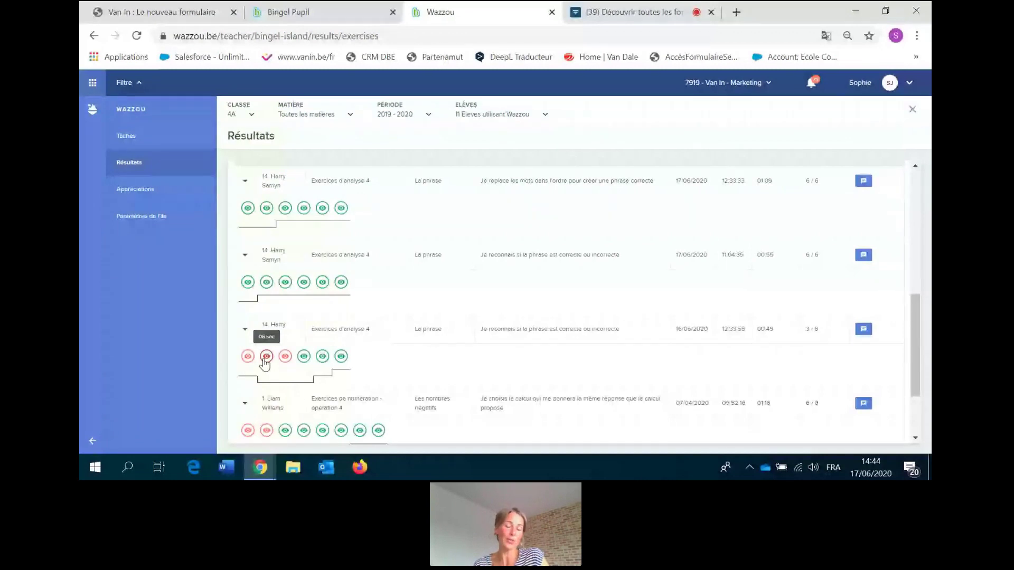
{"action": "mouse_move", "coordinate": [272, 388]}
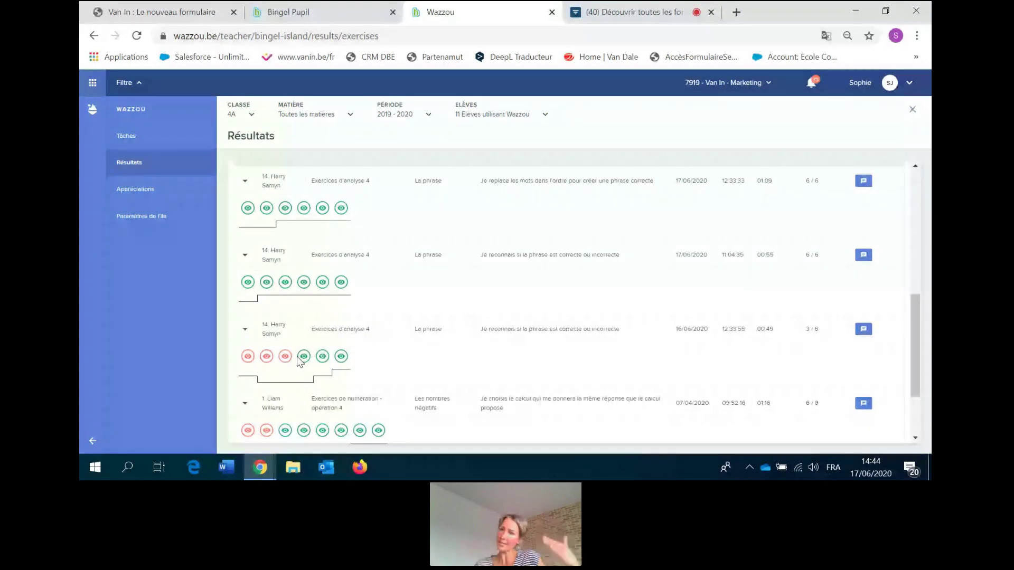
{"action": "left_click", "coordinate": [266, 356]}
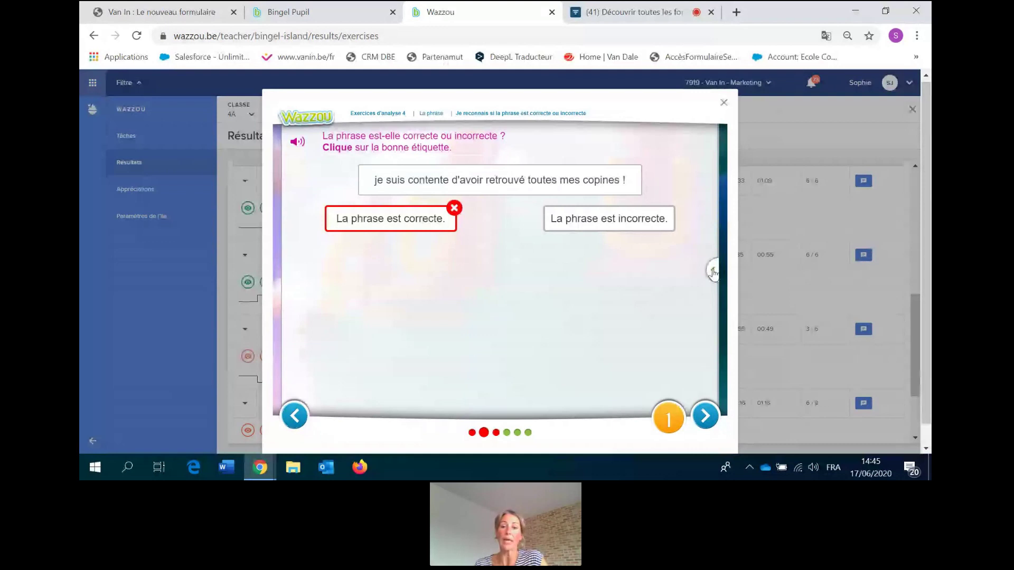
{"action": "left_click", "coordinate": [712, 272]}
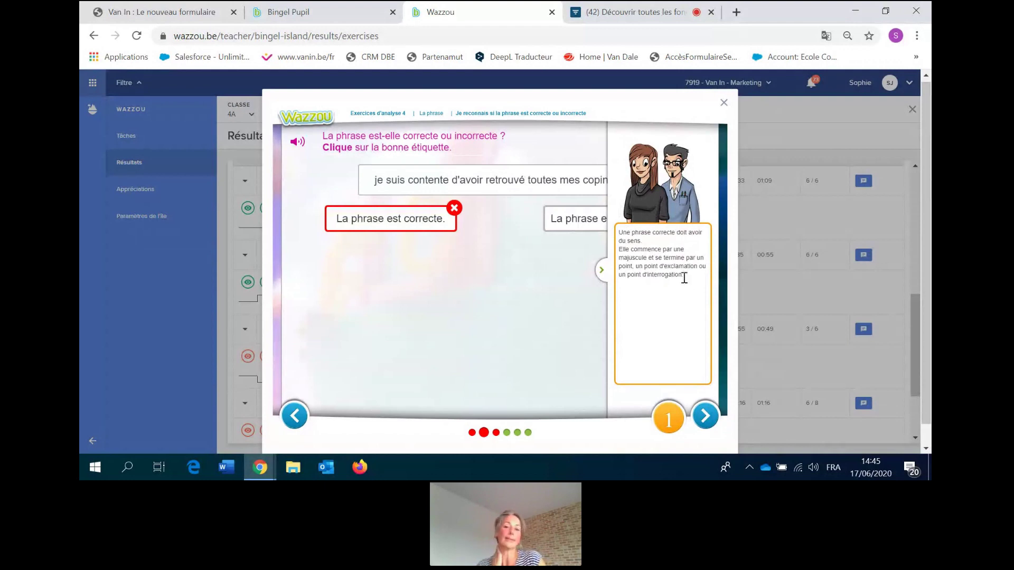
{"action": "left_click", "coordinate": [724, 103]}
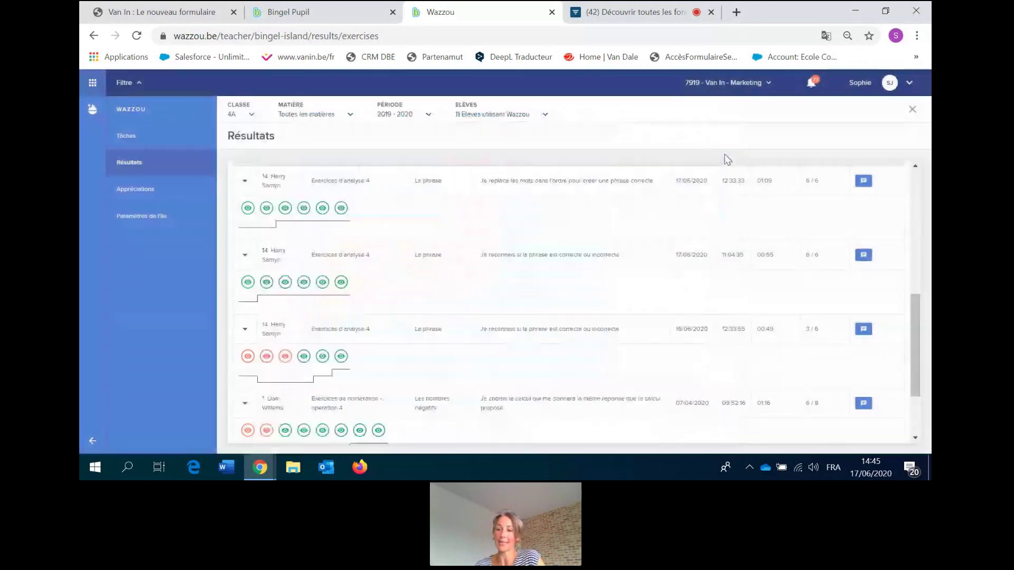
Open feedback for the 16/06 exercise attempt and type 'bravo, et courage a toi'.
{"action": "left_click", "coordinate": [863, 330]}
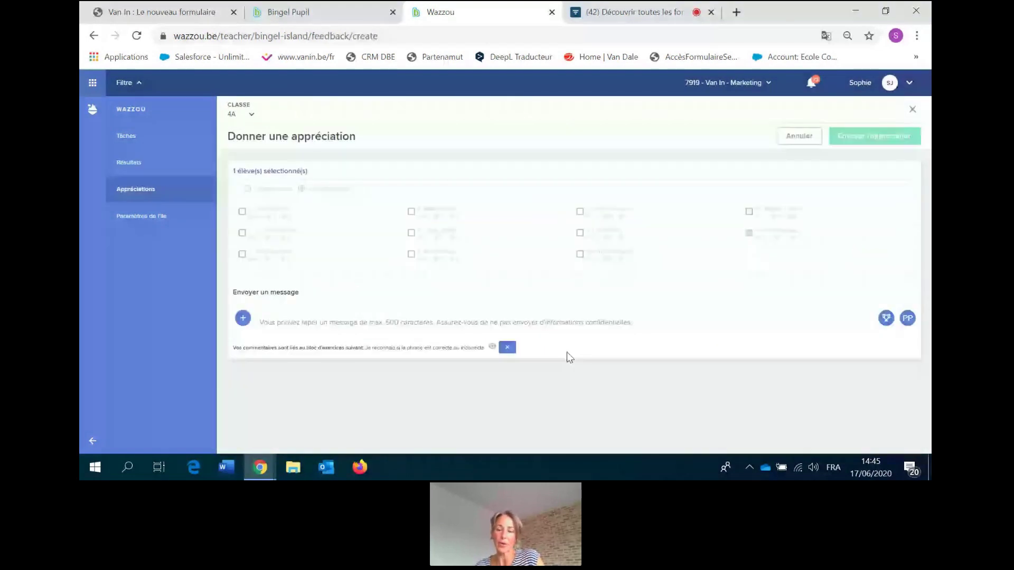
{"action": "left_click", "coordinate": [94, 36]}
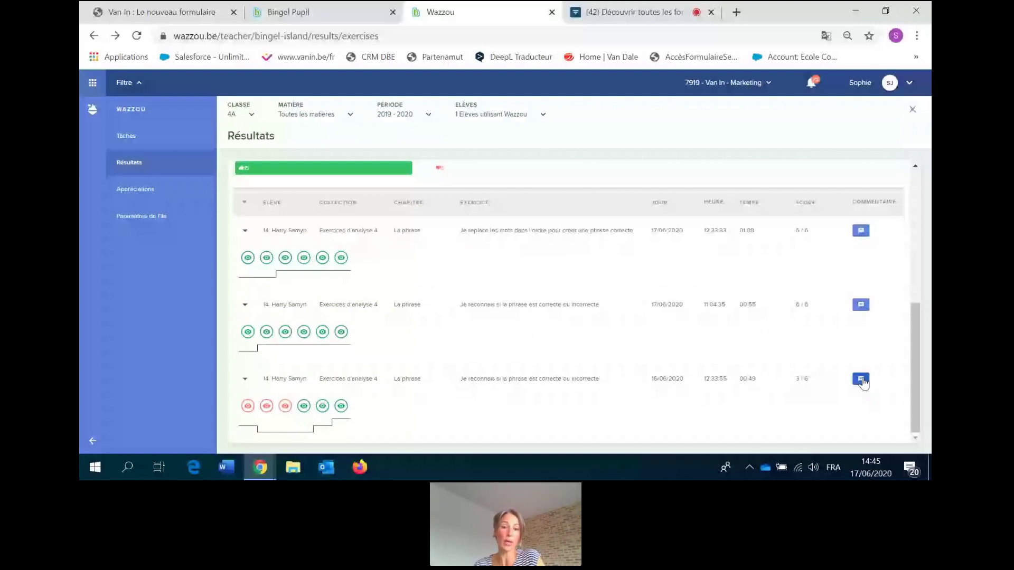
{"action": "left_click", "coordinate": [861, 380]}
{"action": "left_click", "coordinate": [380, 322]}
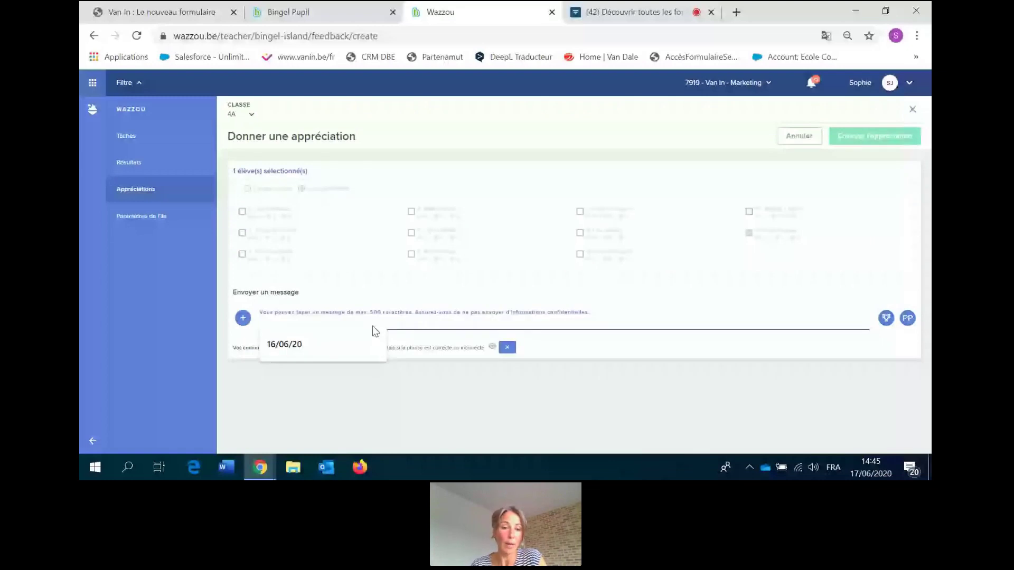
{"action": "type", "text": "bravo, et courage a toi"}
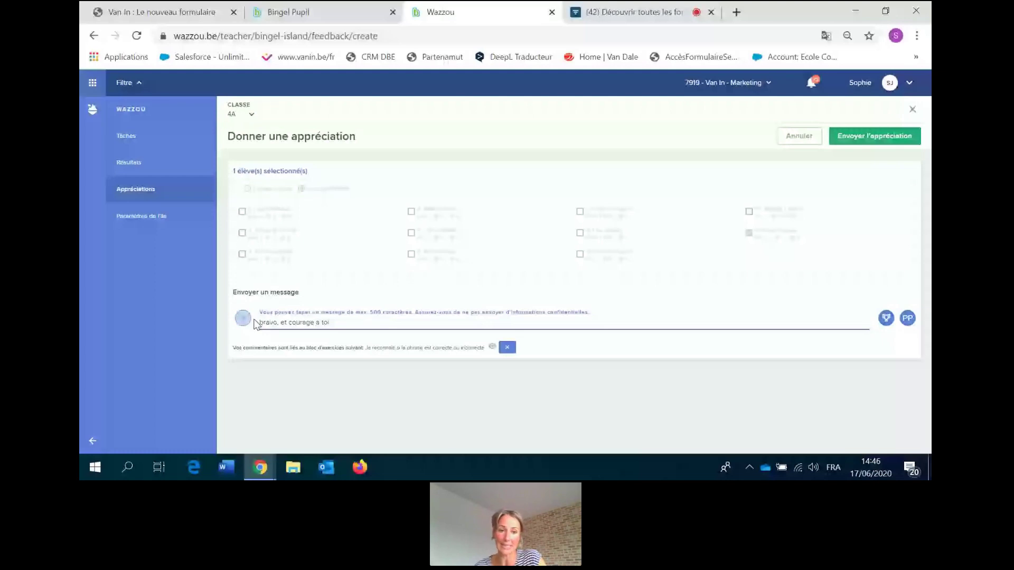
Use the preset message 'Ton enthousiasme est contagieux !' and add the WAUW sticker.
{"action": "left_click", "coordinate": [244, 318]}
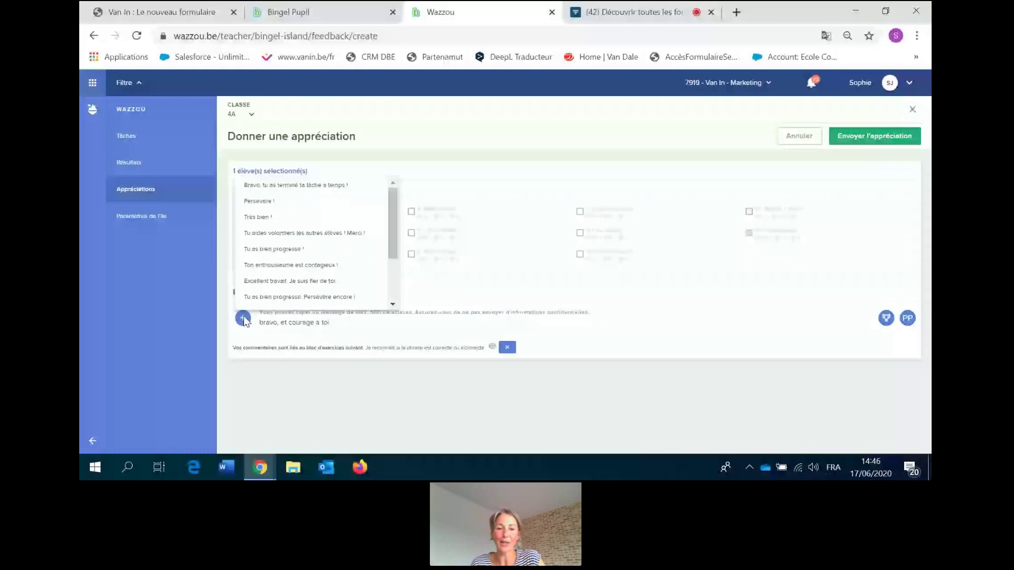
{"action": "left_click", "coordinate": [272, 266]}
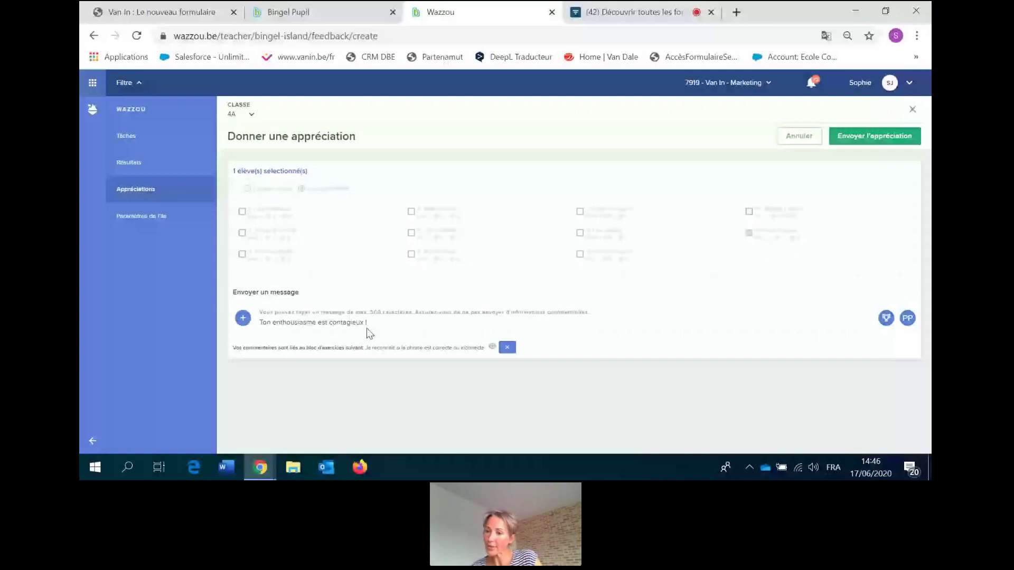
{"action": "left_click", "coordinate": [886, 318]}
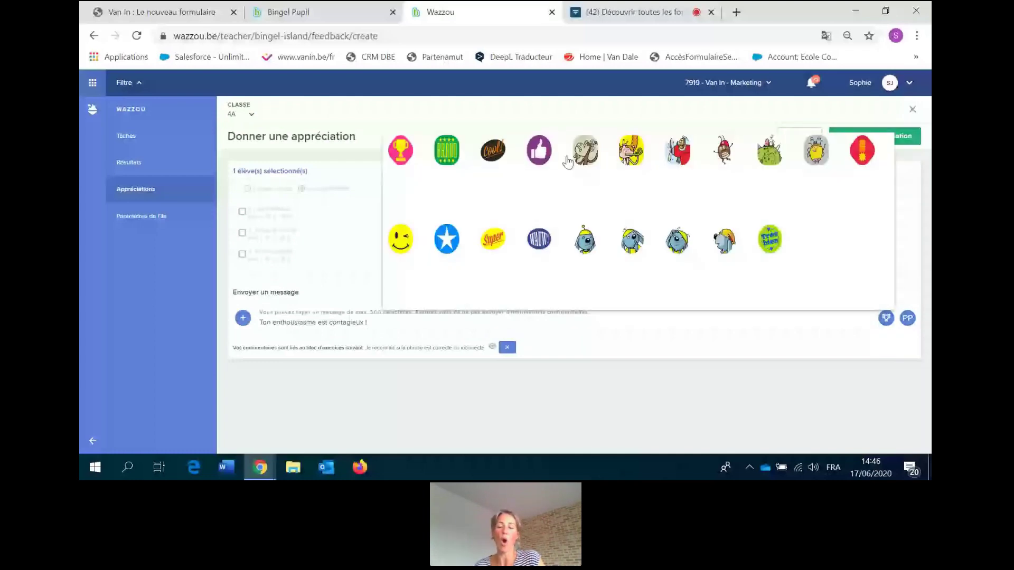
{"action": "left_click", "coordinate": [544, 240]}
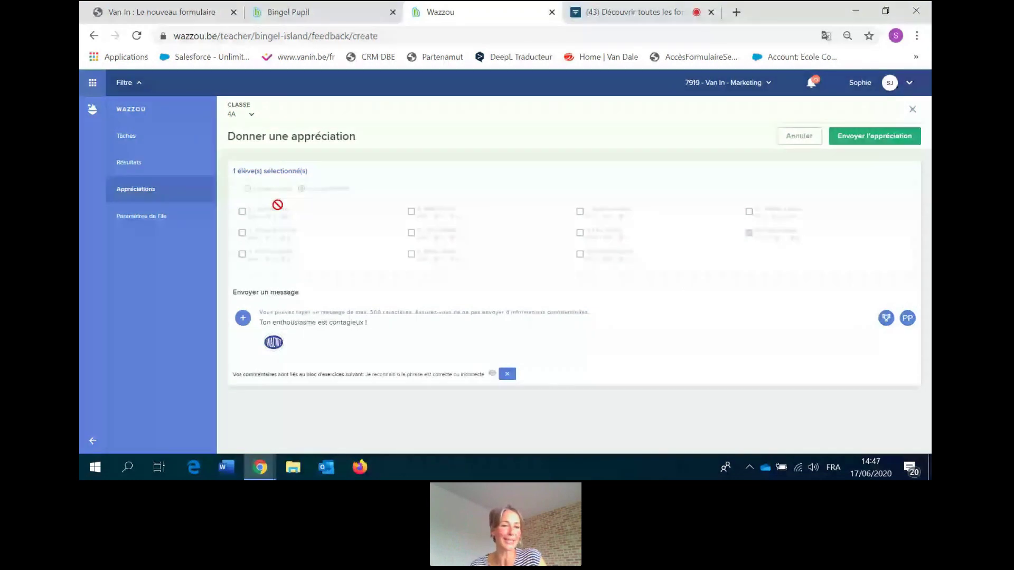
Discard the unsent feedback and go back through Résultats to the class 4A Tâches list.
{"action": "left_click", "coordinate": [136, 191]}
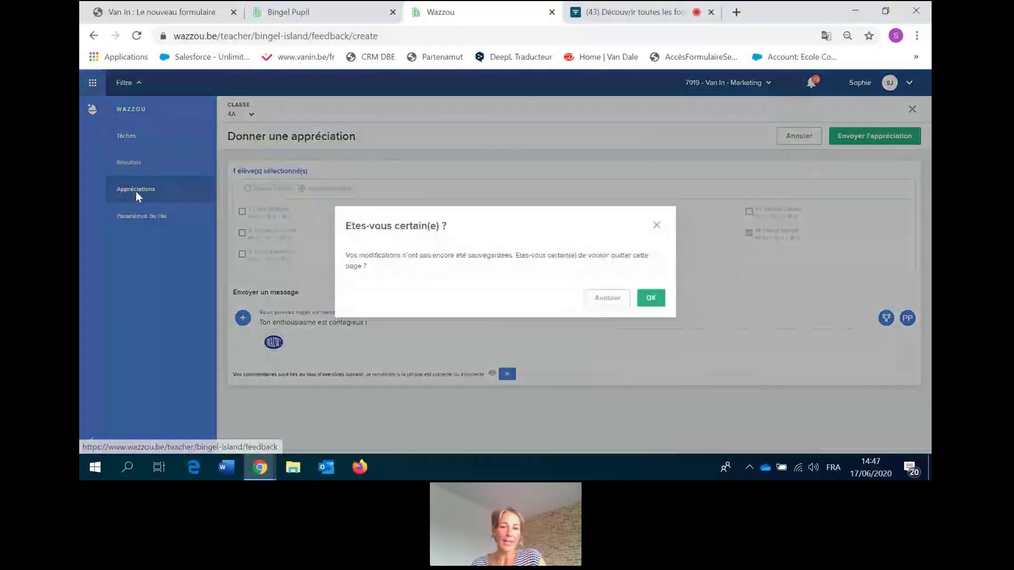
{"action": "left_click", "coordinate": [650, 296]}
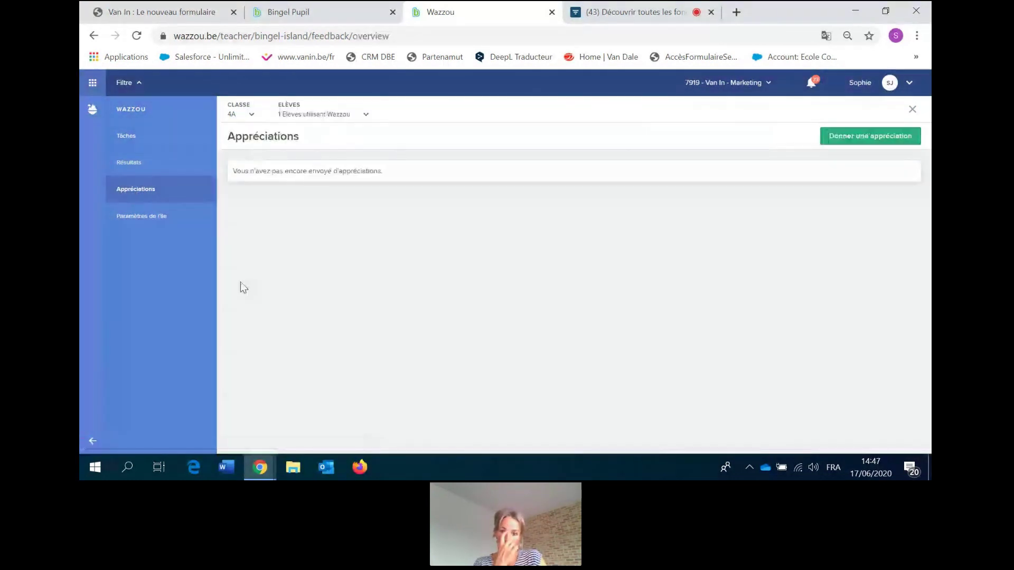
{"action": "left_click", "coordinate": [130, 173]}
{"action": "left_click_drag", "start_coordinate": [916, 254], "coordinate": [909, 382]}
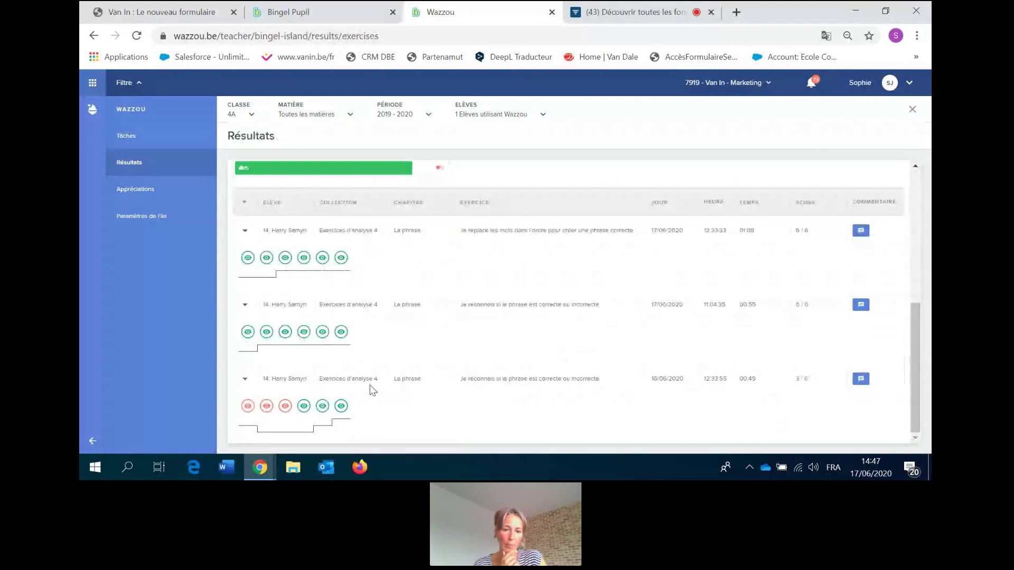
{"action": "mouse_move", "coordinate": [341, 407]}
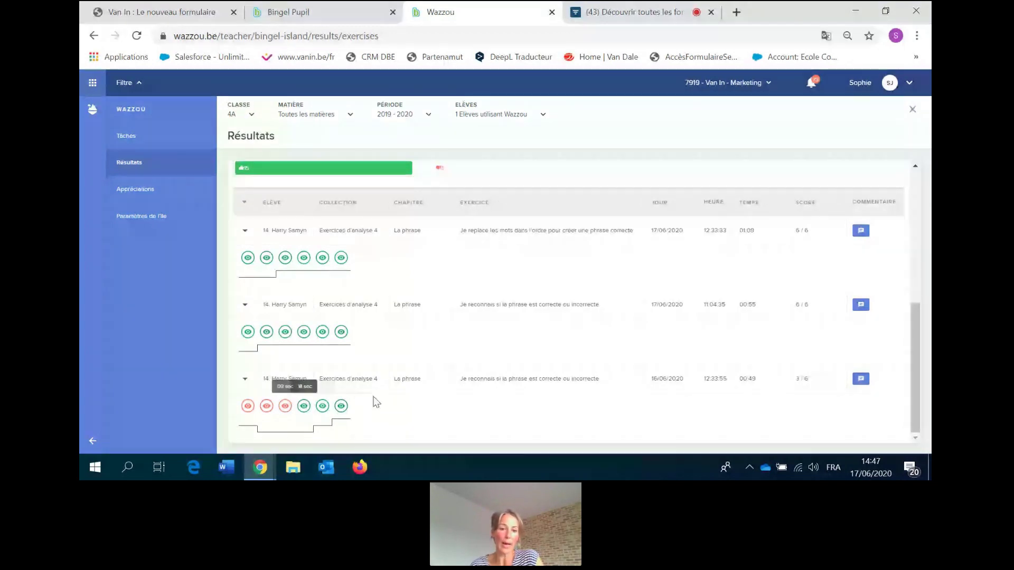
{"action": "left_click", "coordinate": [127, 139]}
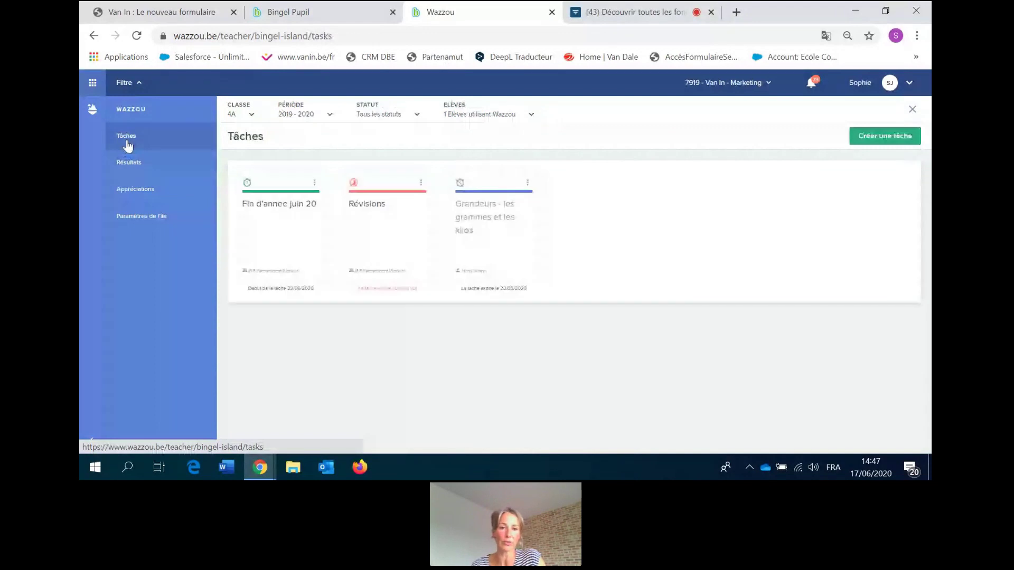
Start a new task assigned to just one pupil, named 'la phrase révision'.
{"action": "left_click", "coordinate": [885, 137]}
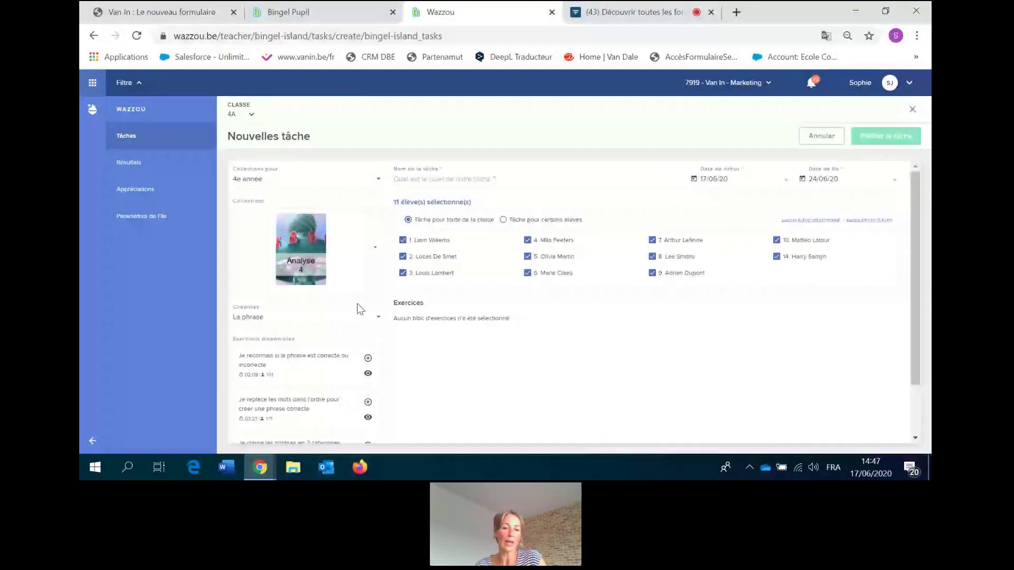
{"action": "left_click", "coordinate": [506, 220]}
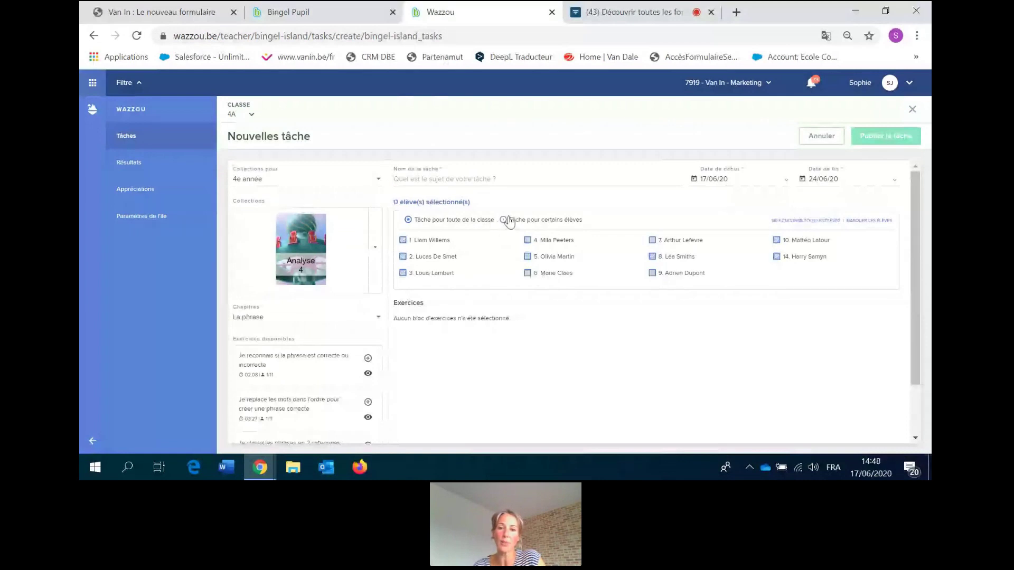
{"action": "left_click", "coordinate": [777, 257]}
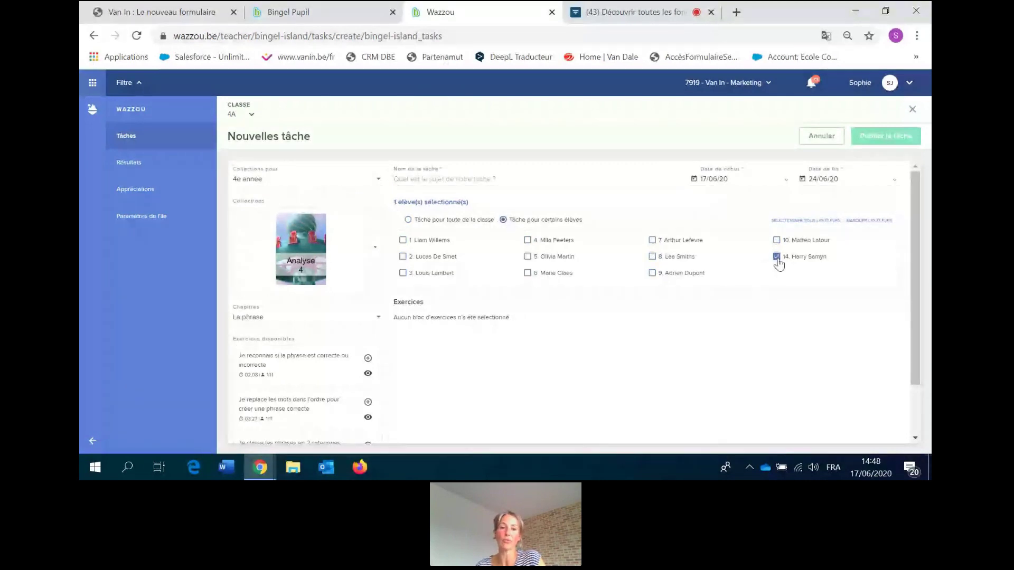
{"action": "left_click", "coordinate": [460, 179]}
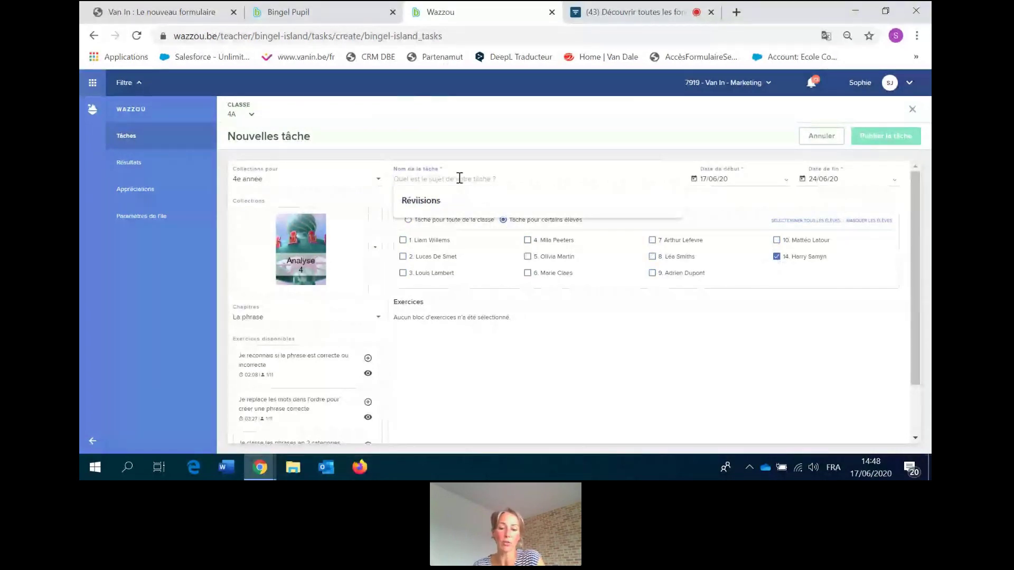
{"action": "type", "text": "la phtrase"}
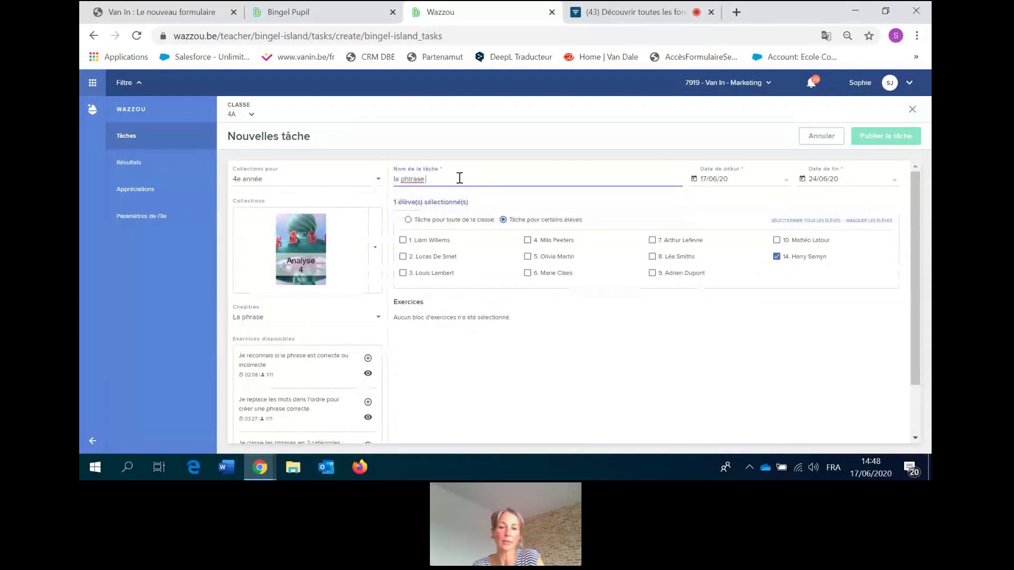
{"action": "key", "text": "BackSpace"}
{"action": "key", "text": "BackSpace"}
{"action": "key", "text": "BackSpace"}
{"action": "key", "text": "BackSpace"}
{"action": "key", "text": "BackSpace"}
{"action": "type", "text": "ra"}
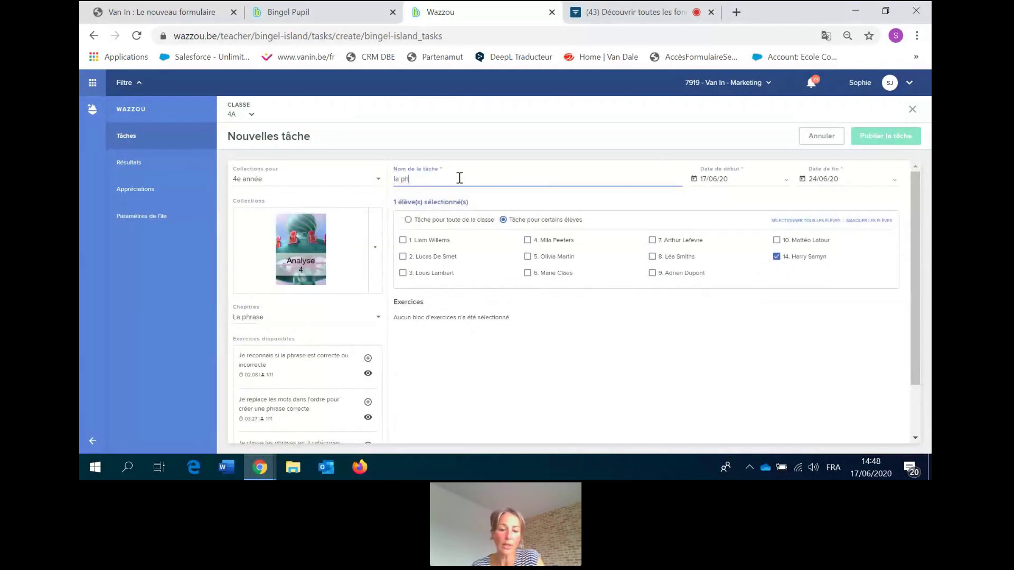
{"action": "key", "text": "BackSpace"}
{"action": "type", "text": "a"}
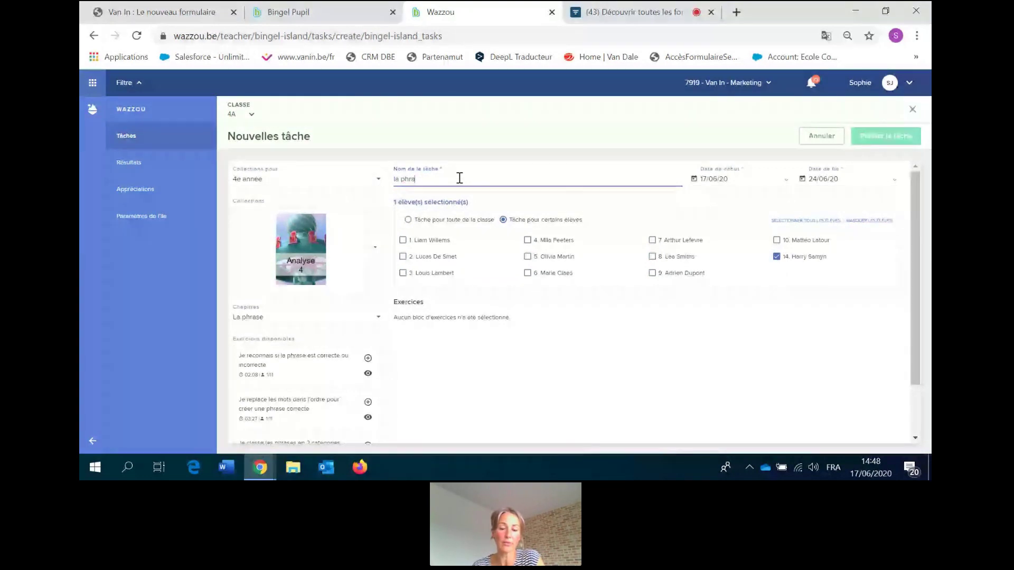
{"action": "type", "text": "se révisioon"}
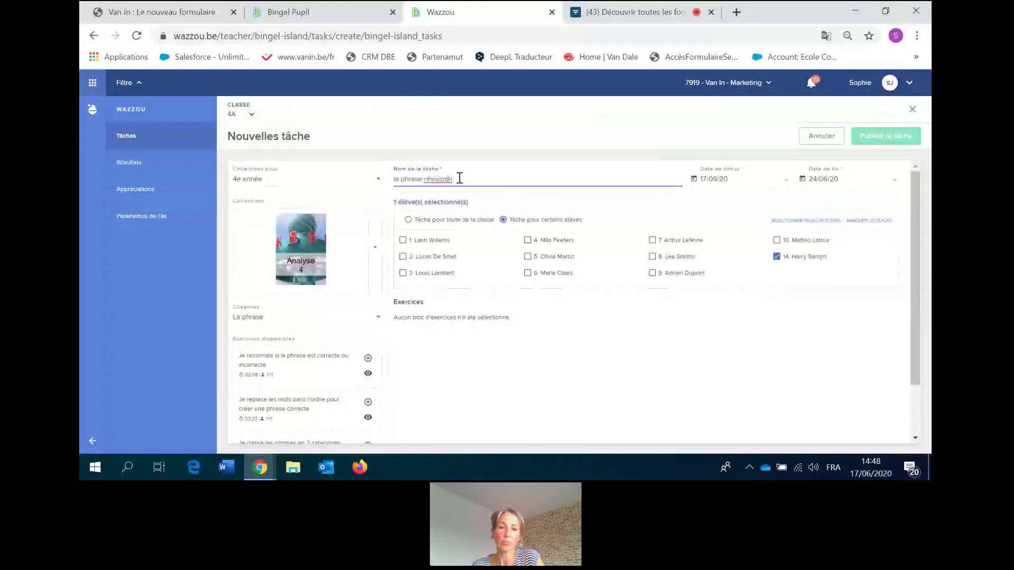
{"action": "key", "text": "BackSpace"}
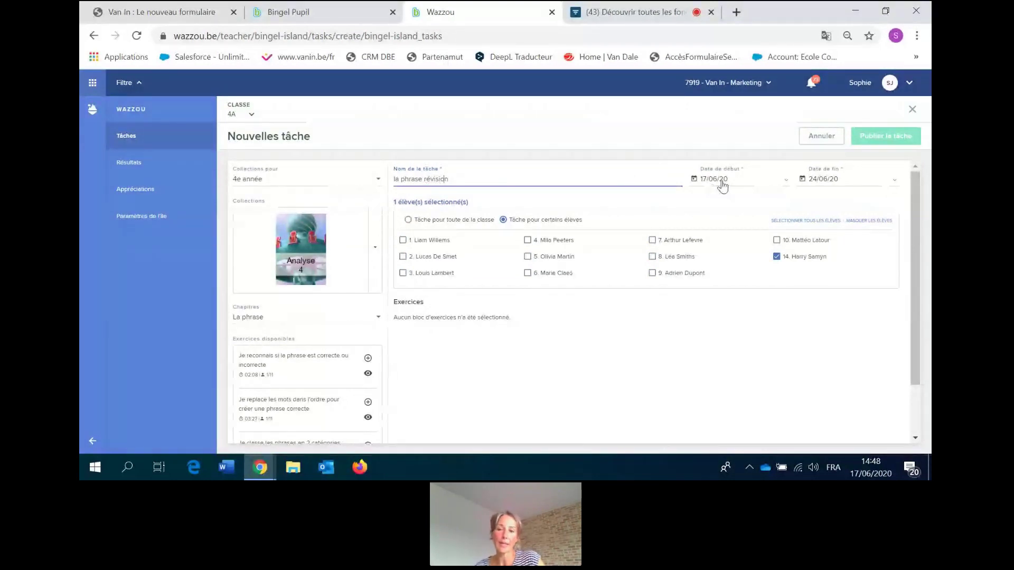
Set the end date to 19/06, add the first La phrase exercise, and publish the task.
{"action": "left_click", "coordinate": [844, 180]}
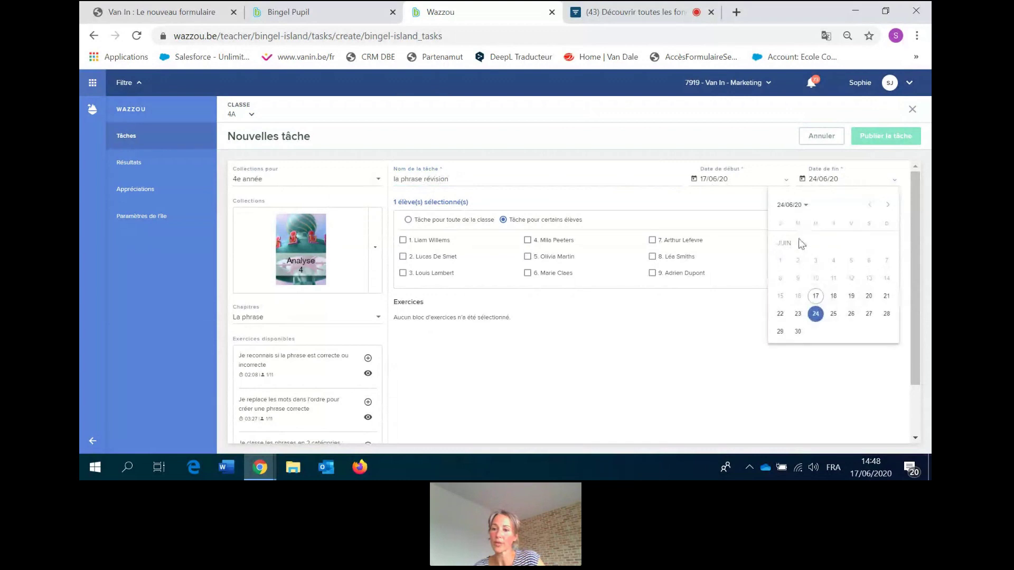
{"action": "left_click", "coordinate": [851, 295]}
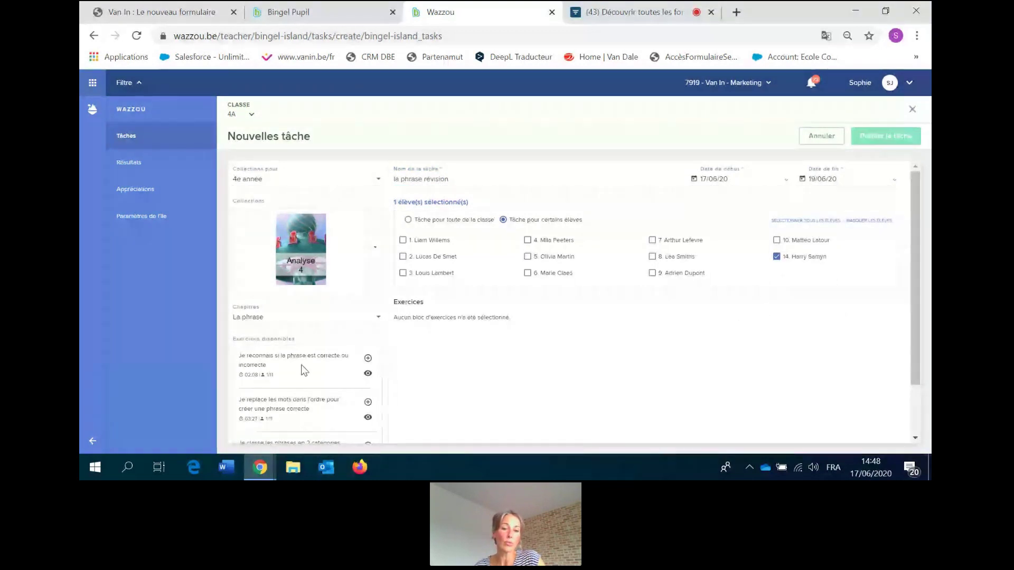
{"action": "left_click", "coordinate": [368, 374]}
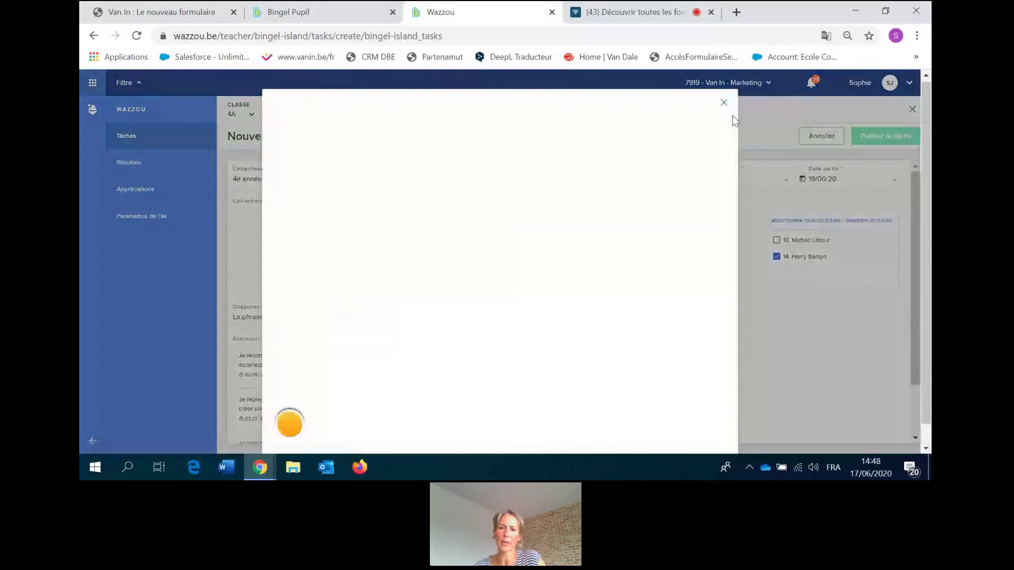
{"action": "left_click", "coordinate": [722, 104]}
{"action": "left_click", "coordinate": [368, 358]}
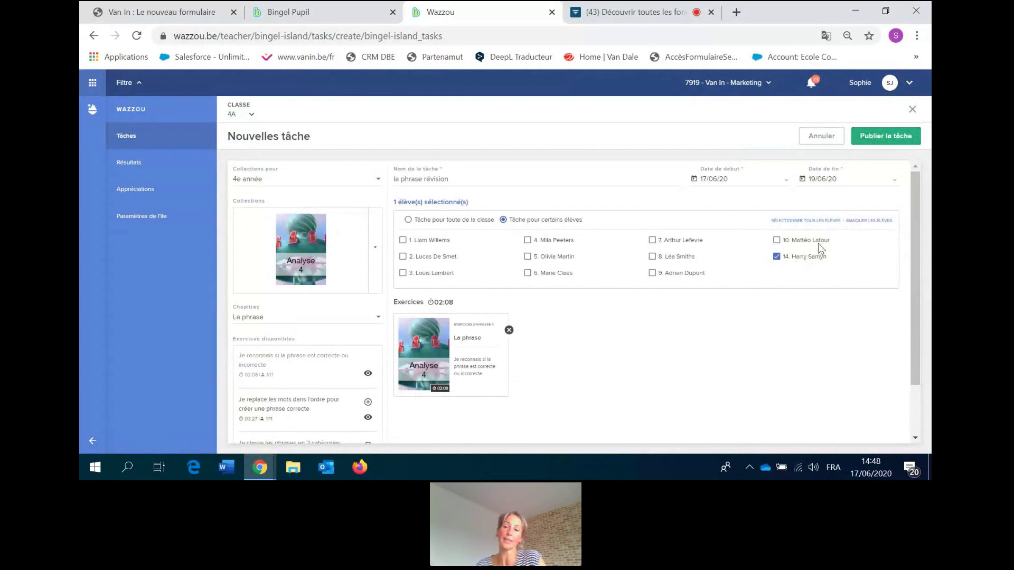
{"action": "left_click", "coordinate": [887, 143]}
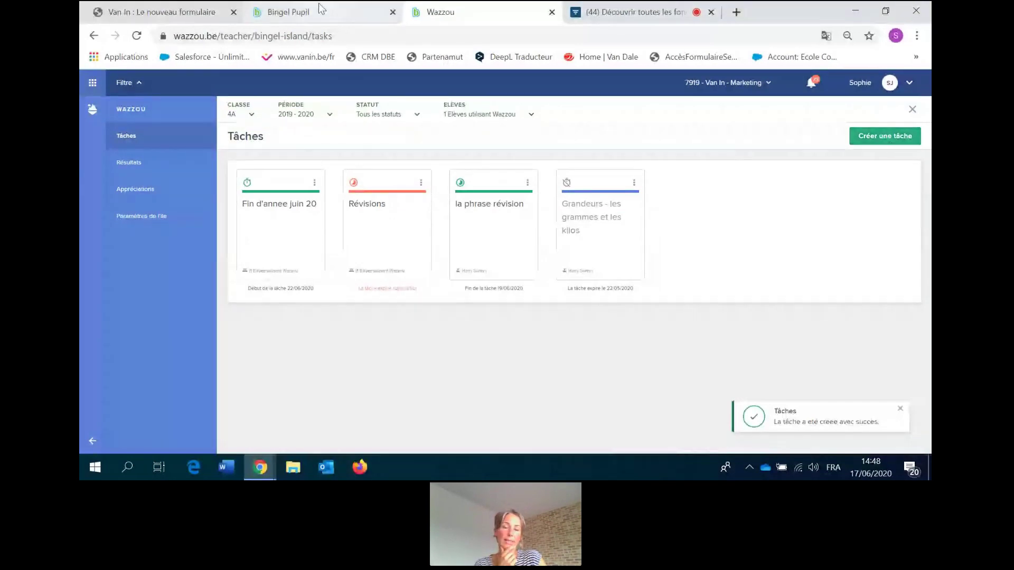
In the Bingel Pupil tab, load wazzou.be and sign in as the pupil with avatar and password.
{"action": "left_click", "coordinate": [304, 15]}
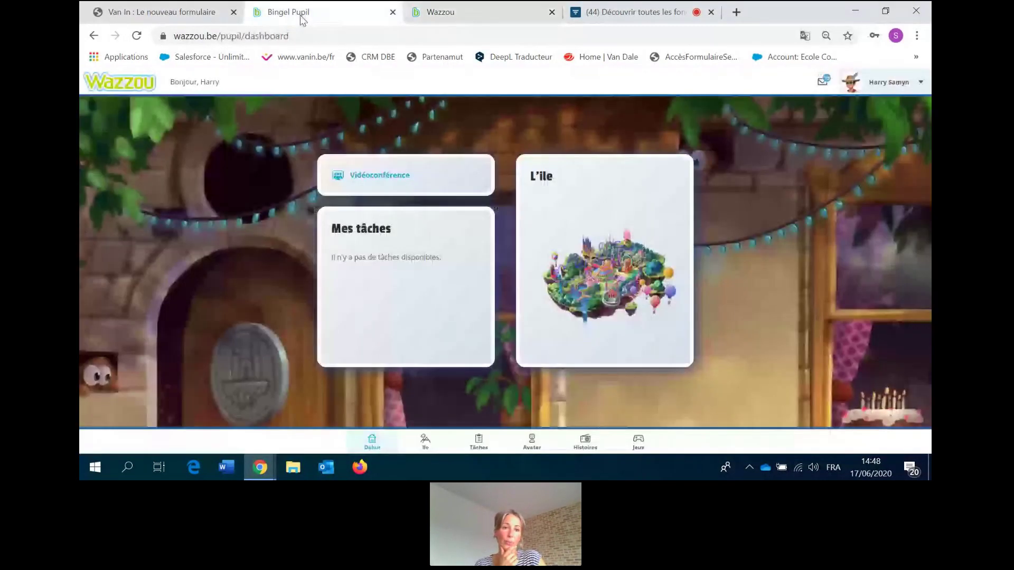
{"action": "left_click", "coordinate": [219, 38]}
{"action": "type", "text": "wazzo"}
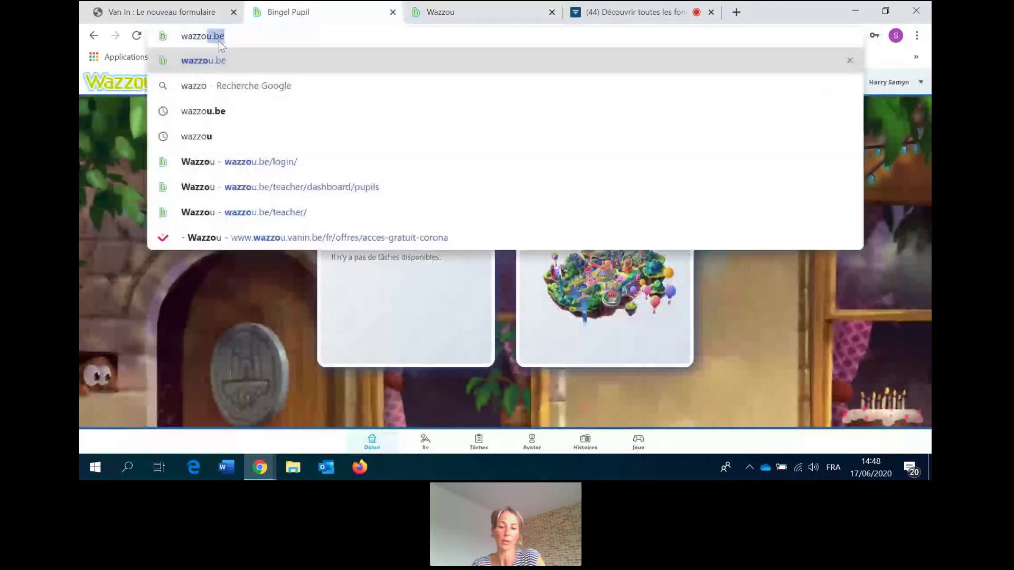
{"action": "type", "text": "u.be"}
{"action": "key", "text": "Return"}
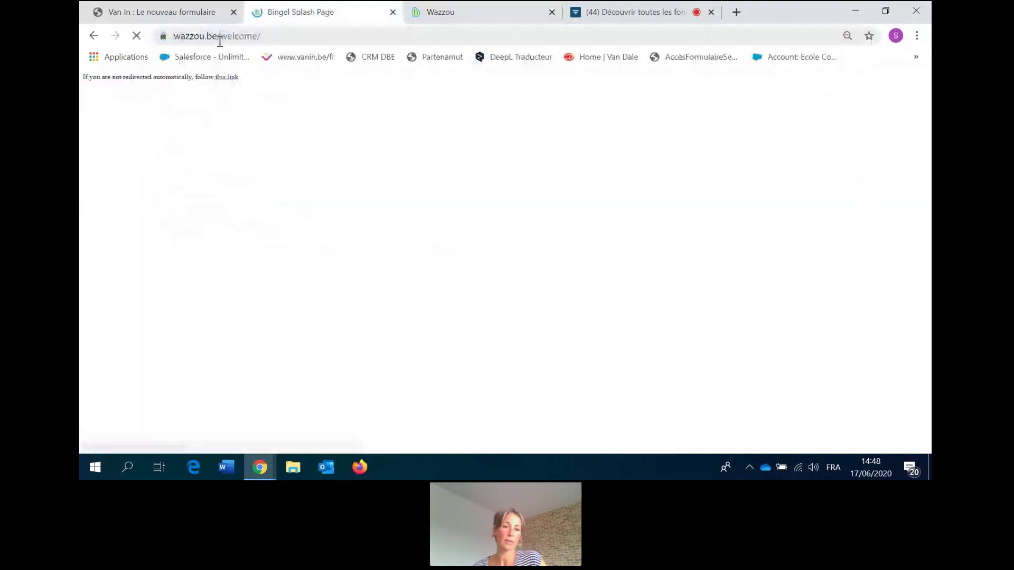
{"action": "left_click", "coordinate": [486, 267]}
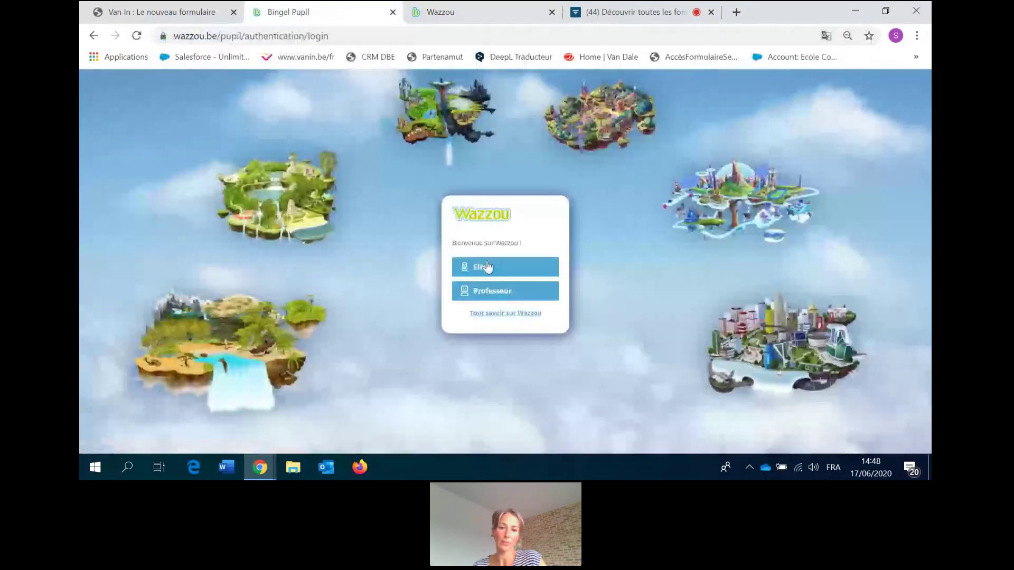
{"action": "left_click", "coordinate": [467, 257]}
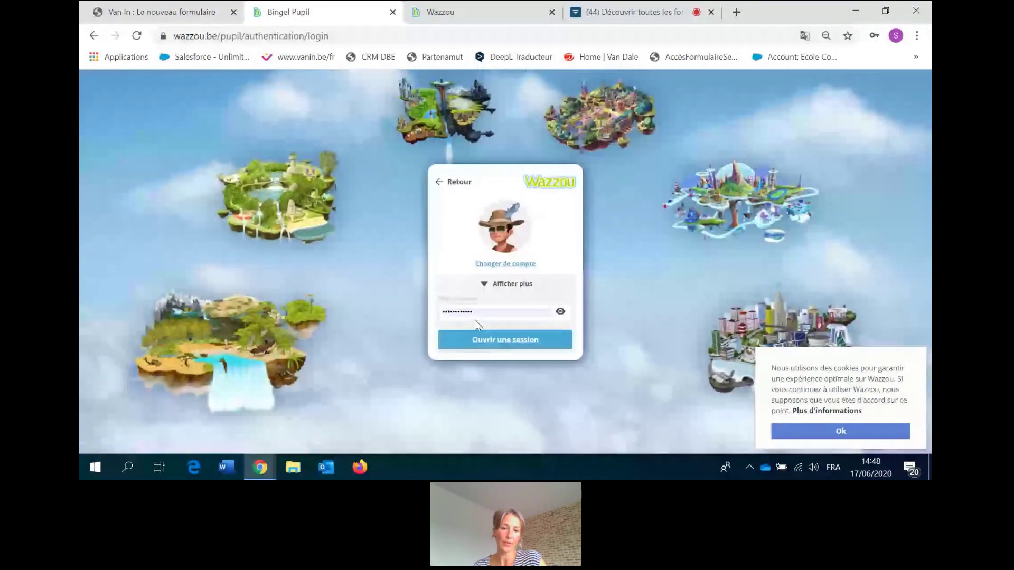
{"action": "key", "text": "Return"}
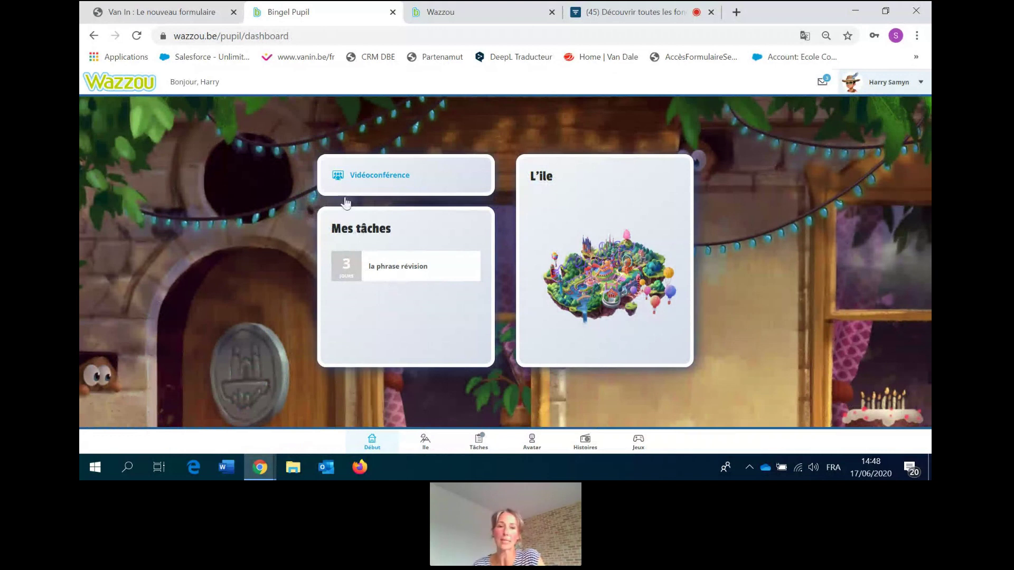
{"action": "left_click", "coordinate": [380, 36]}
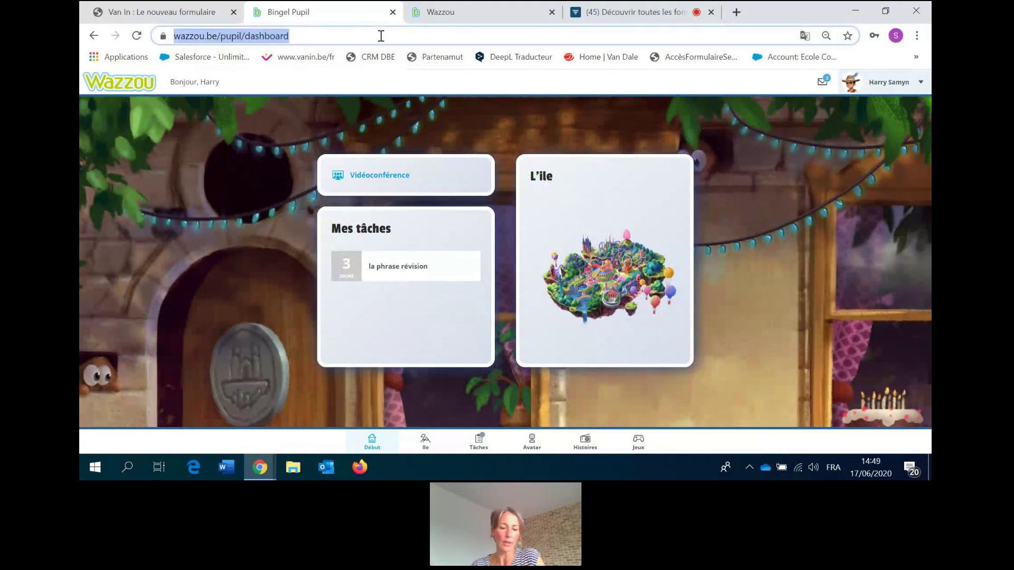
Reload wazzou.be and sign in as Professeur with the teacher password.
{"action": "type", "text": "wazzou.b"}
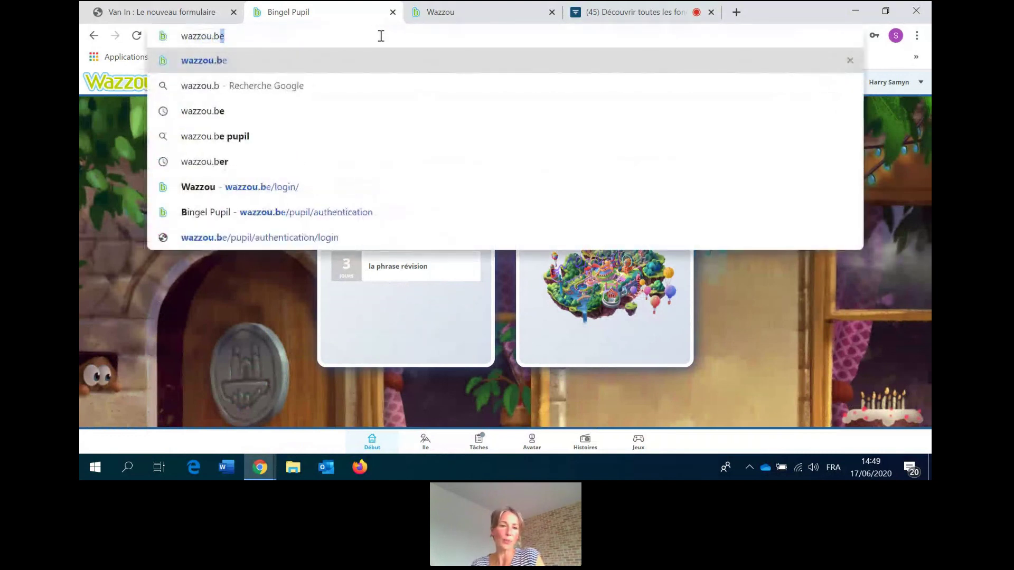
{"action": "key", "text": "Return"}
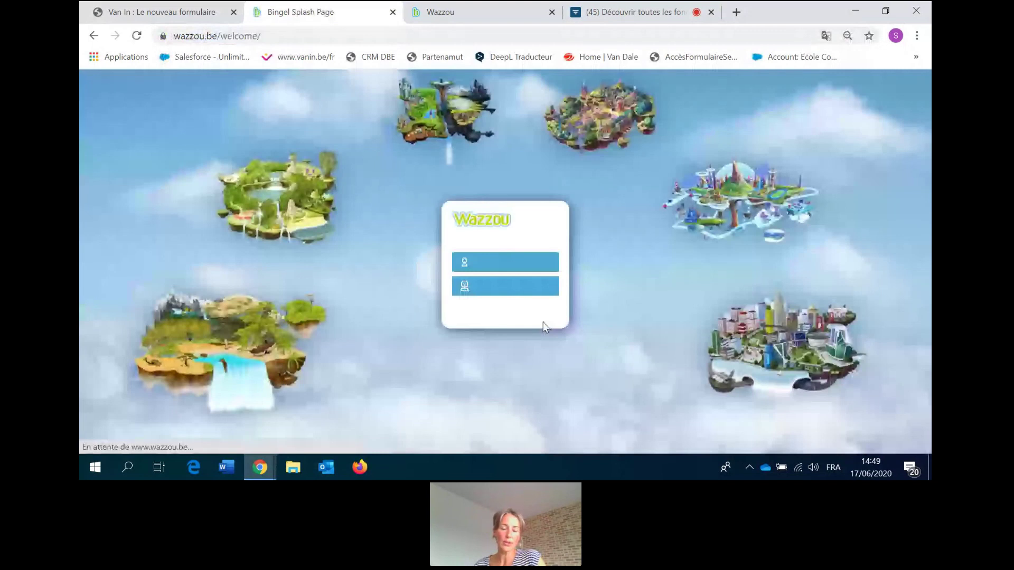
{"action": "left_click", "coordinate": [469, 289]}
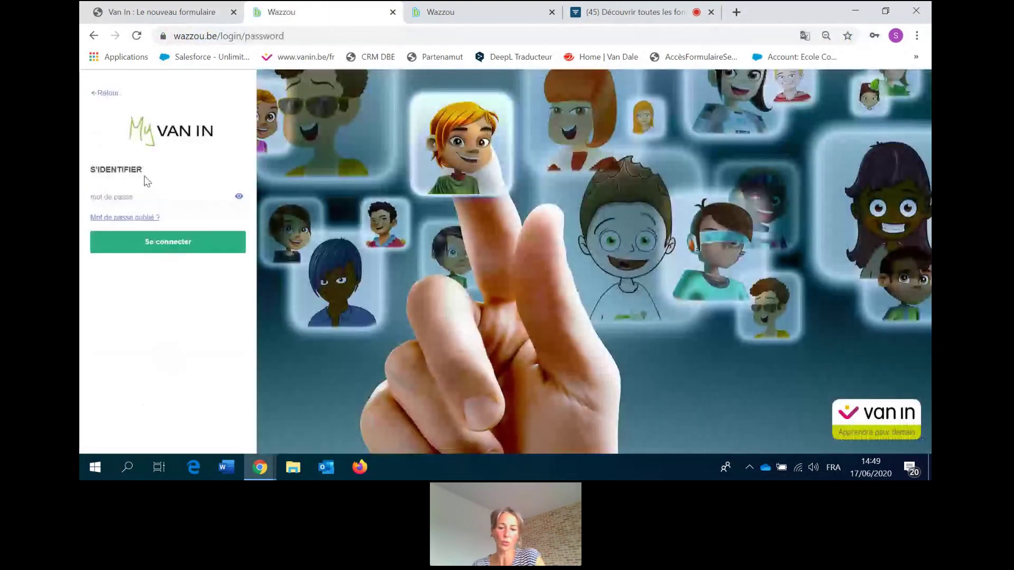
{"action": "type", "text": "************"}
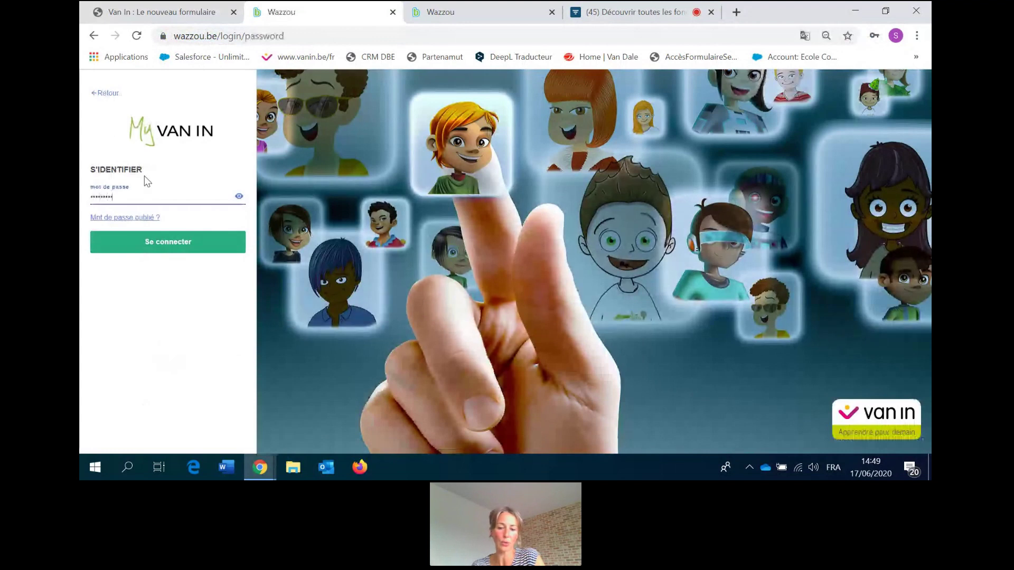
{"action": "key", "text": "Return"}
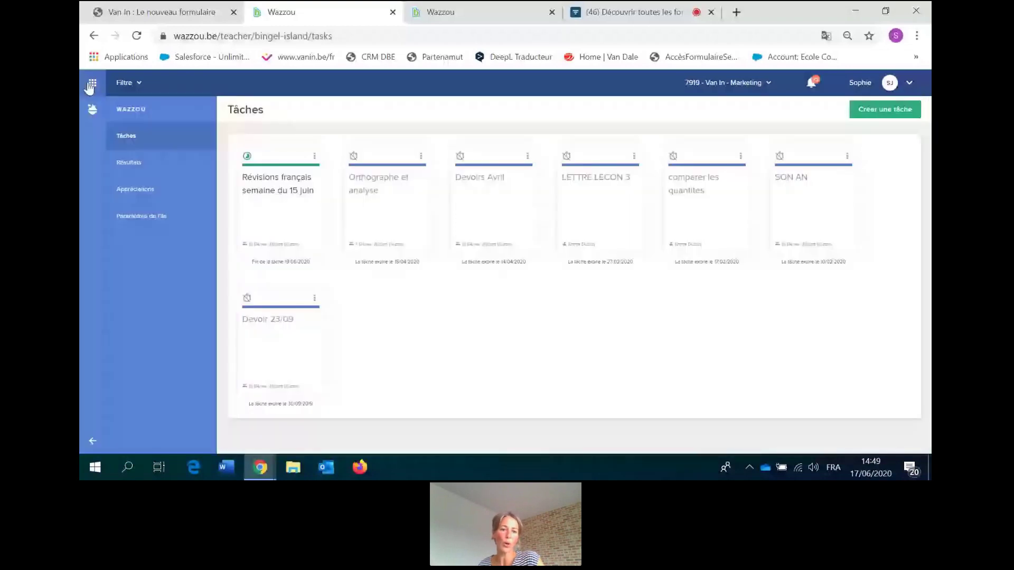
Open the pupils dashboard from the app launcher and expand its Filtre bar.
{"action": "left_click", "coordinate": [91, 84]}
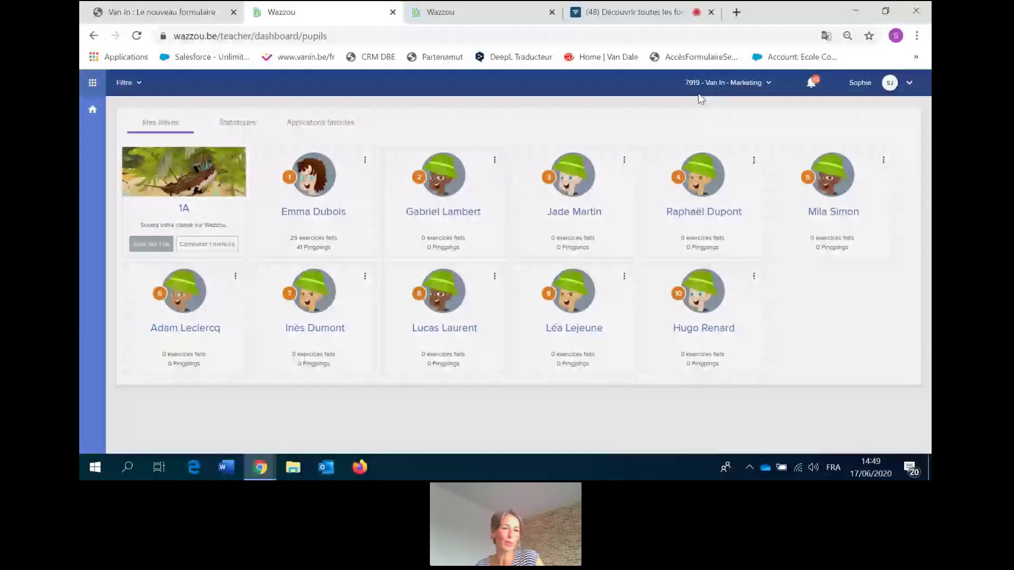
{"action": "left_click", "coordinate": [133, 83]}
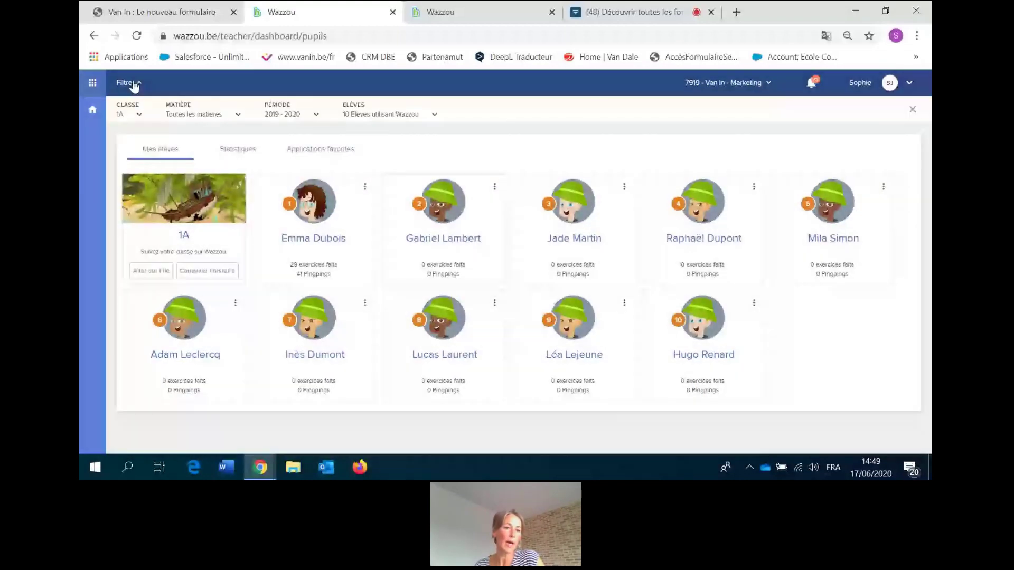